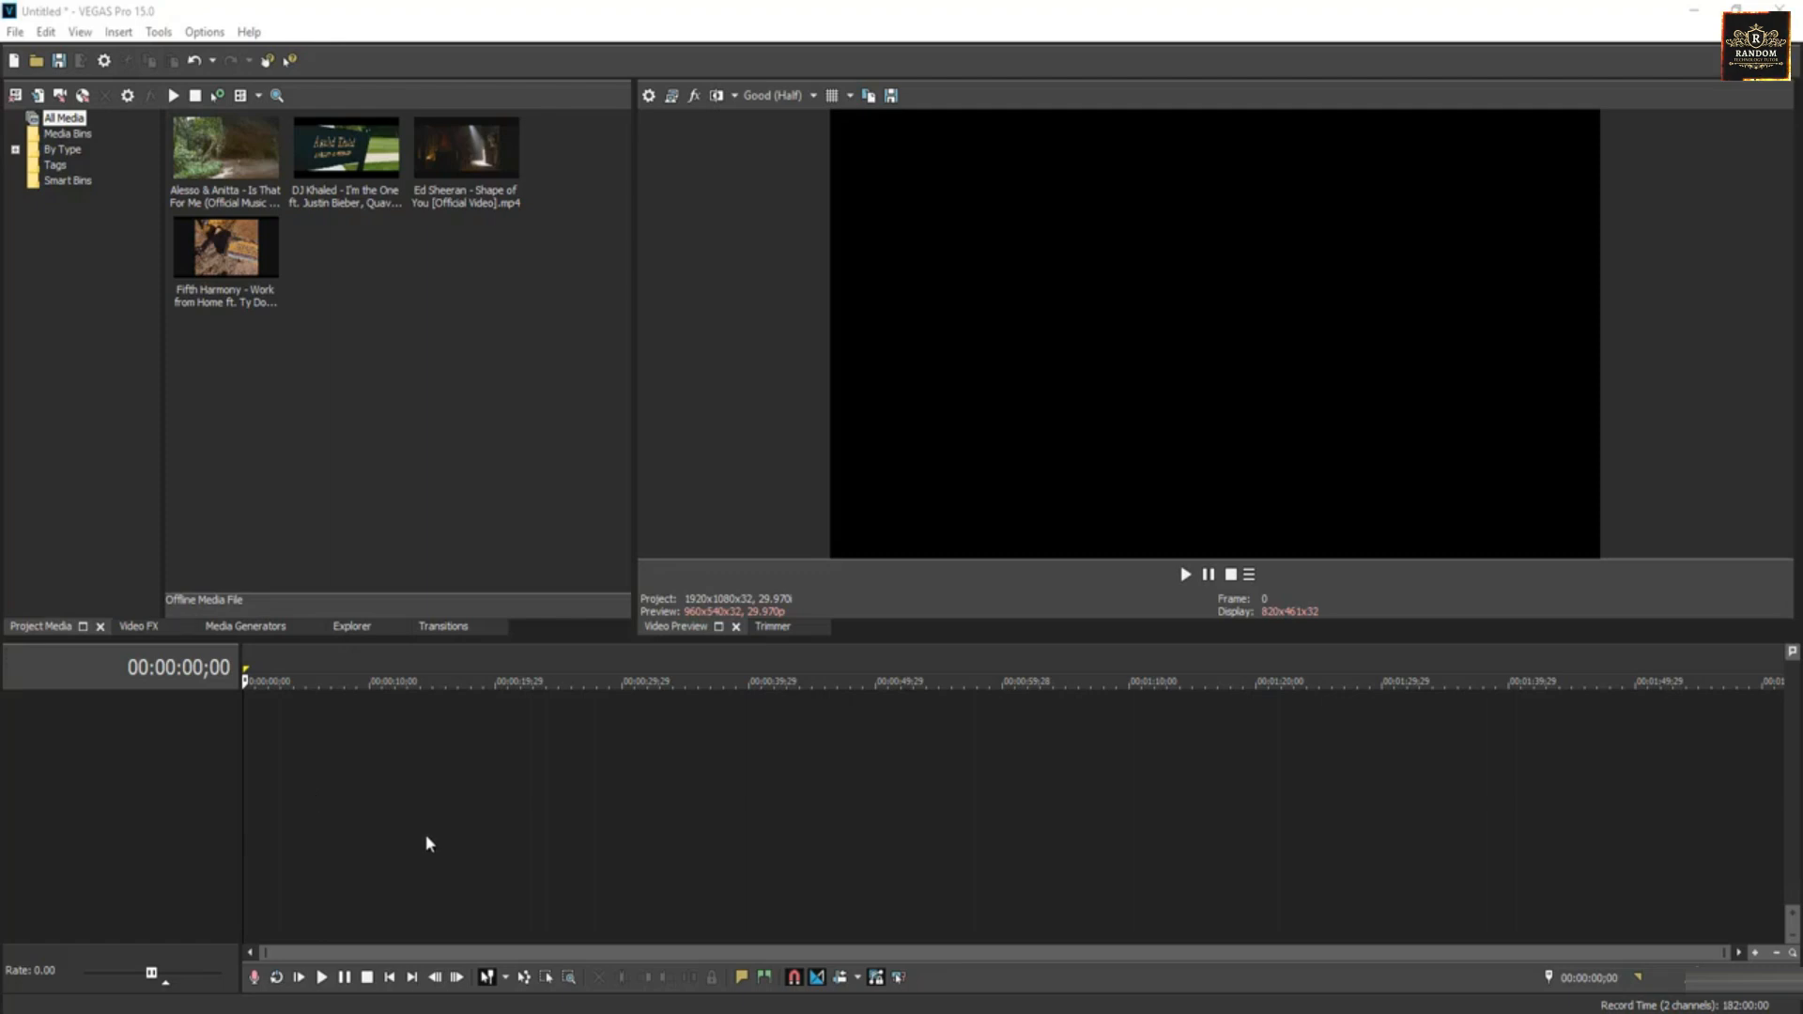
# Switch to the Pixabay site in Chrome and search its videos for "background".
pyautogui.moveTo(341, 1009)
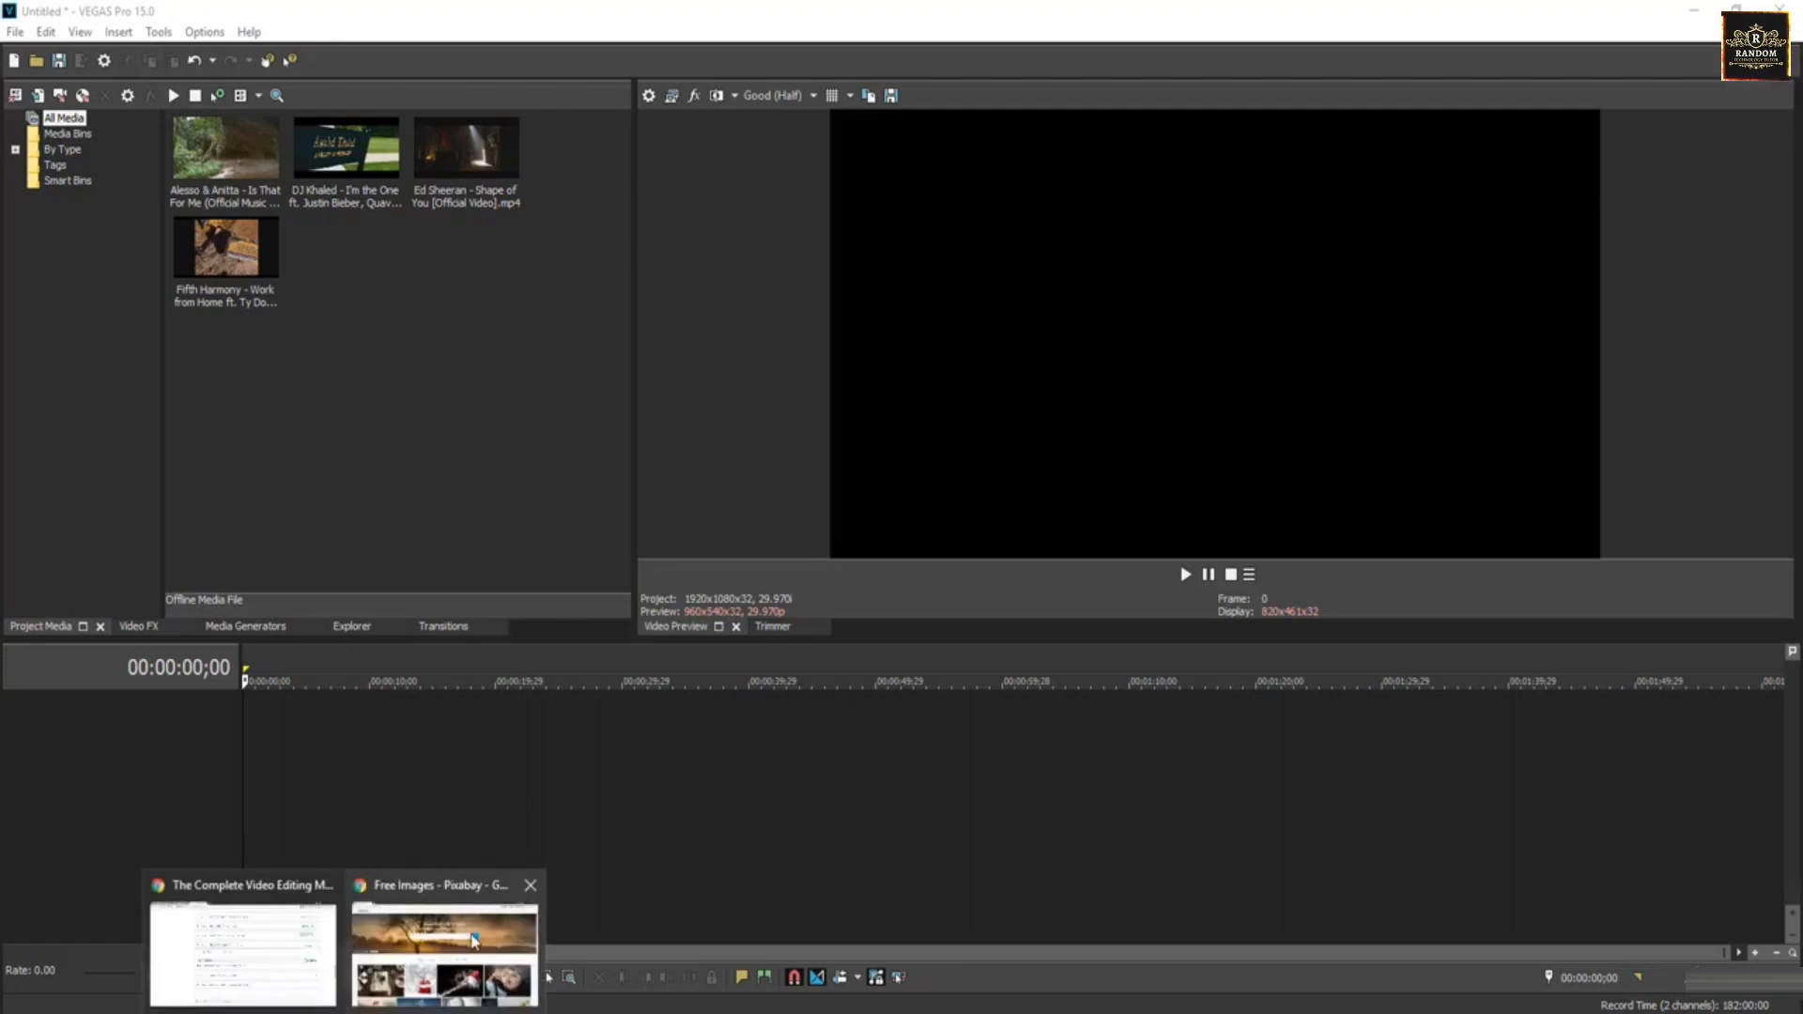
pyautogui.click(445, 939)
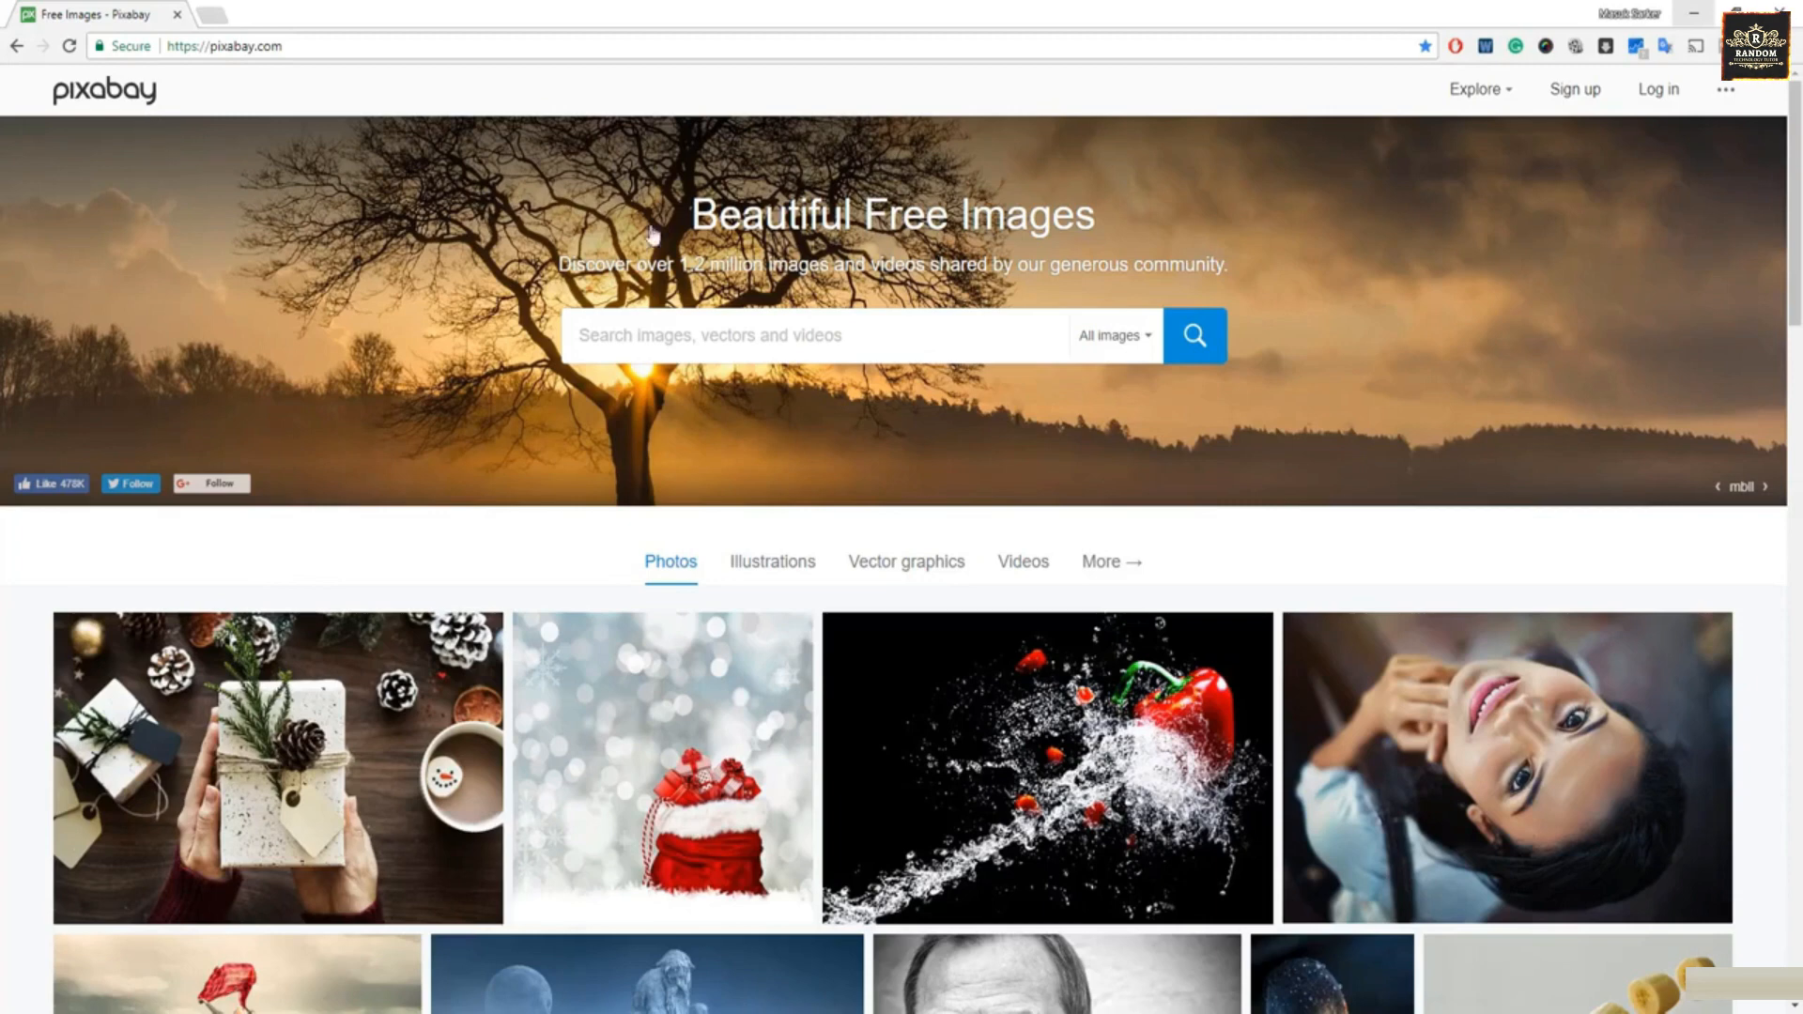
pyautogui.click(1105, 348)
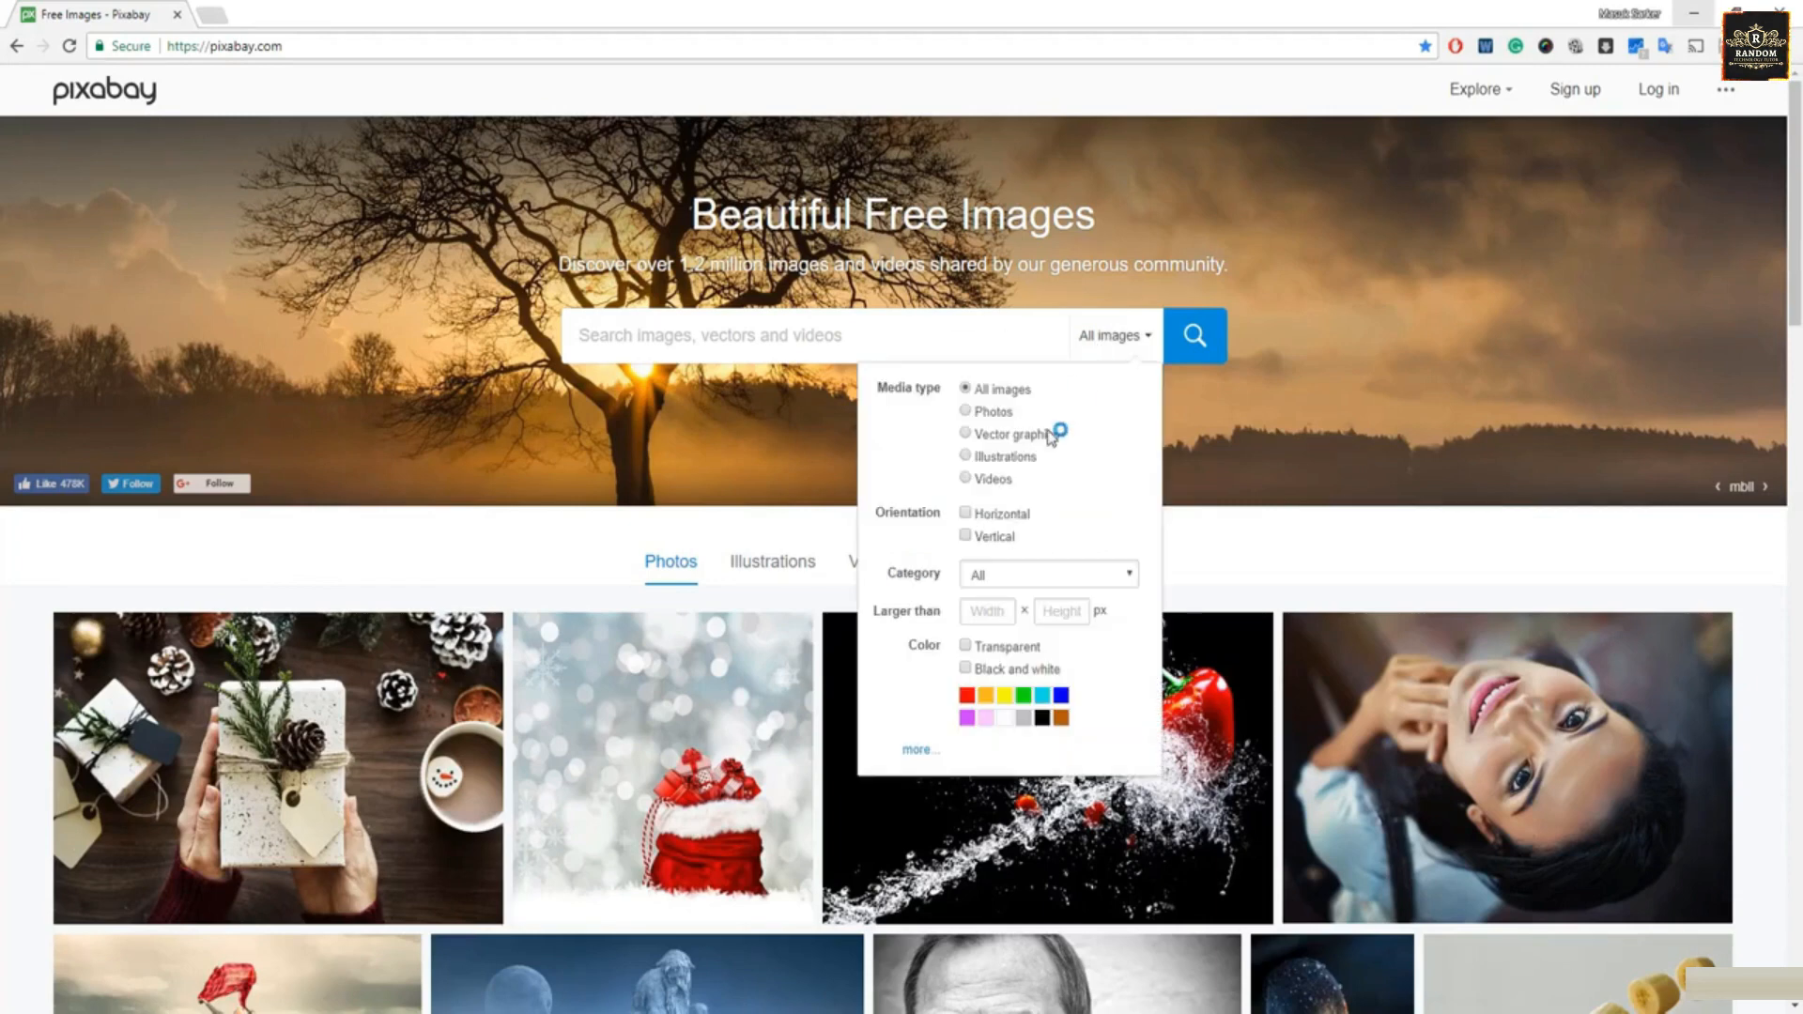
pyautogui.click(966, 480)
pyautogui.click(697, 326)
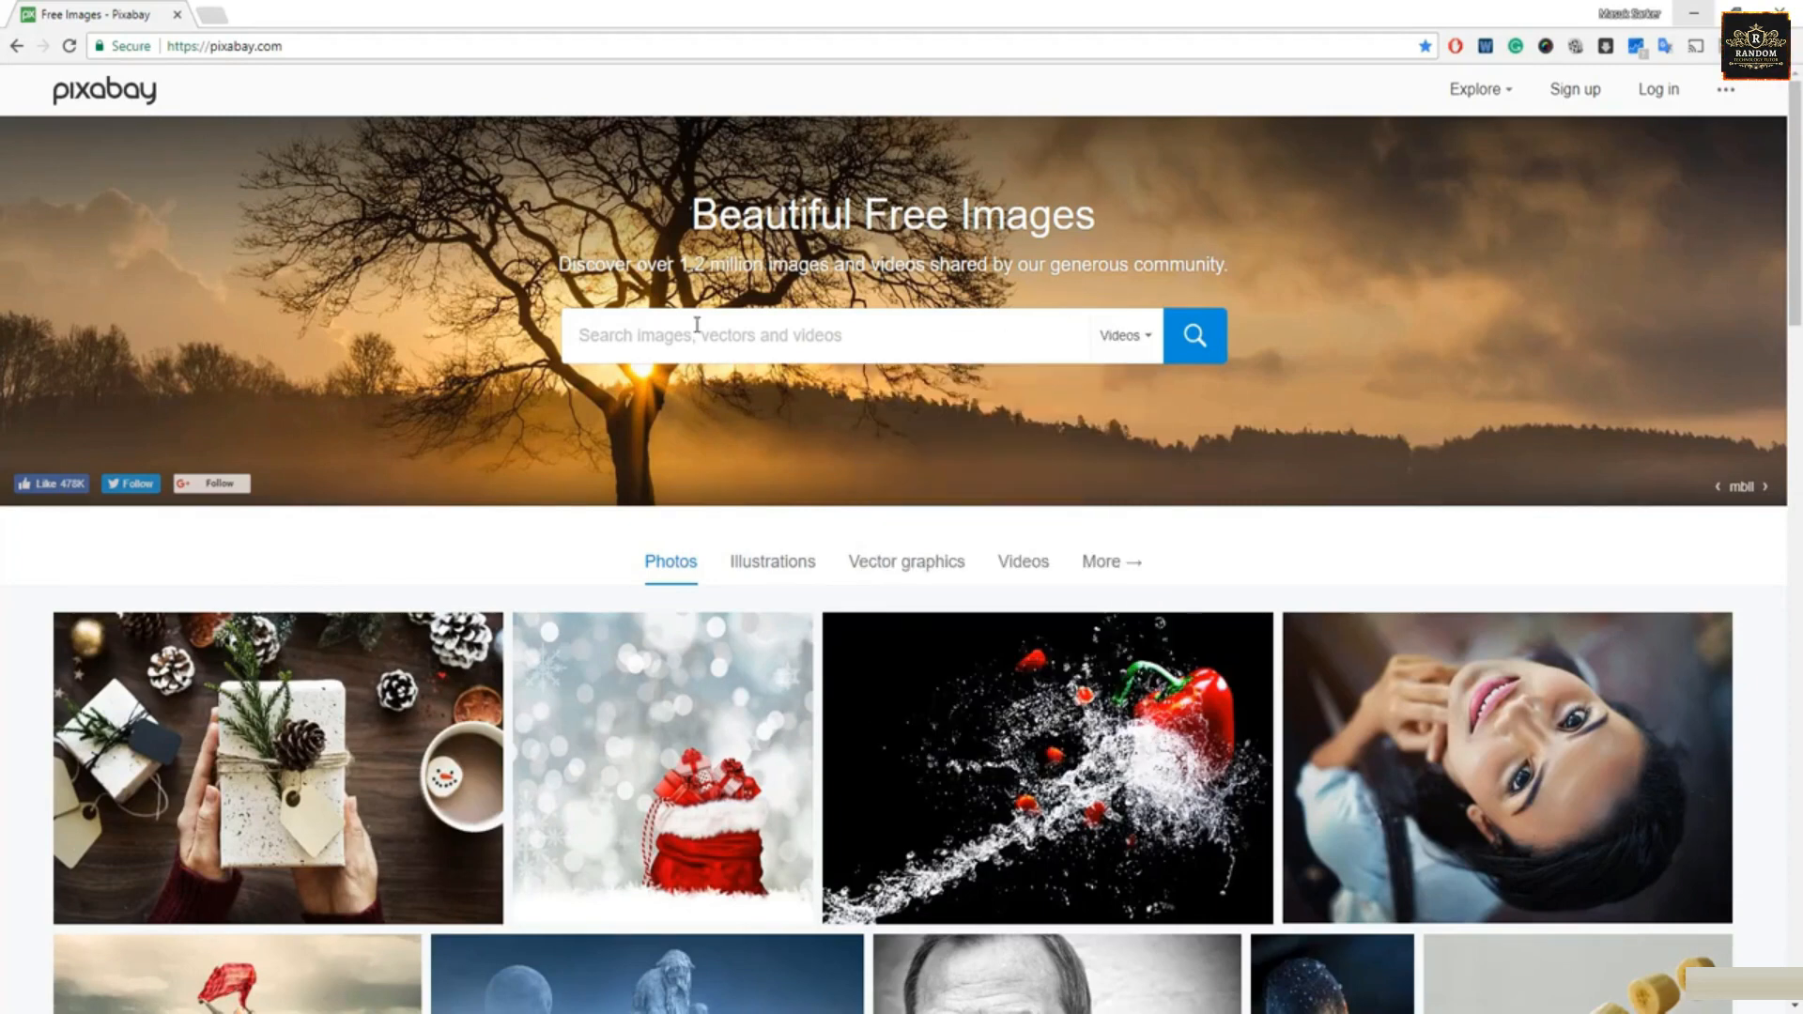
pyautogui.write('backg')
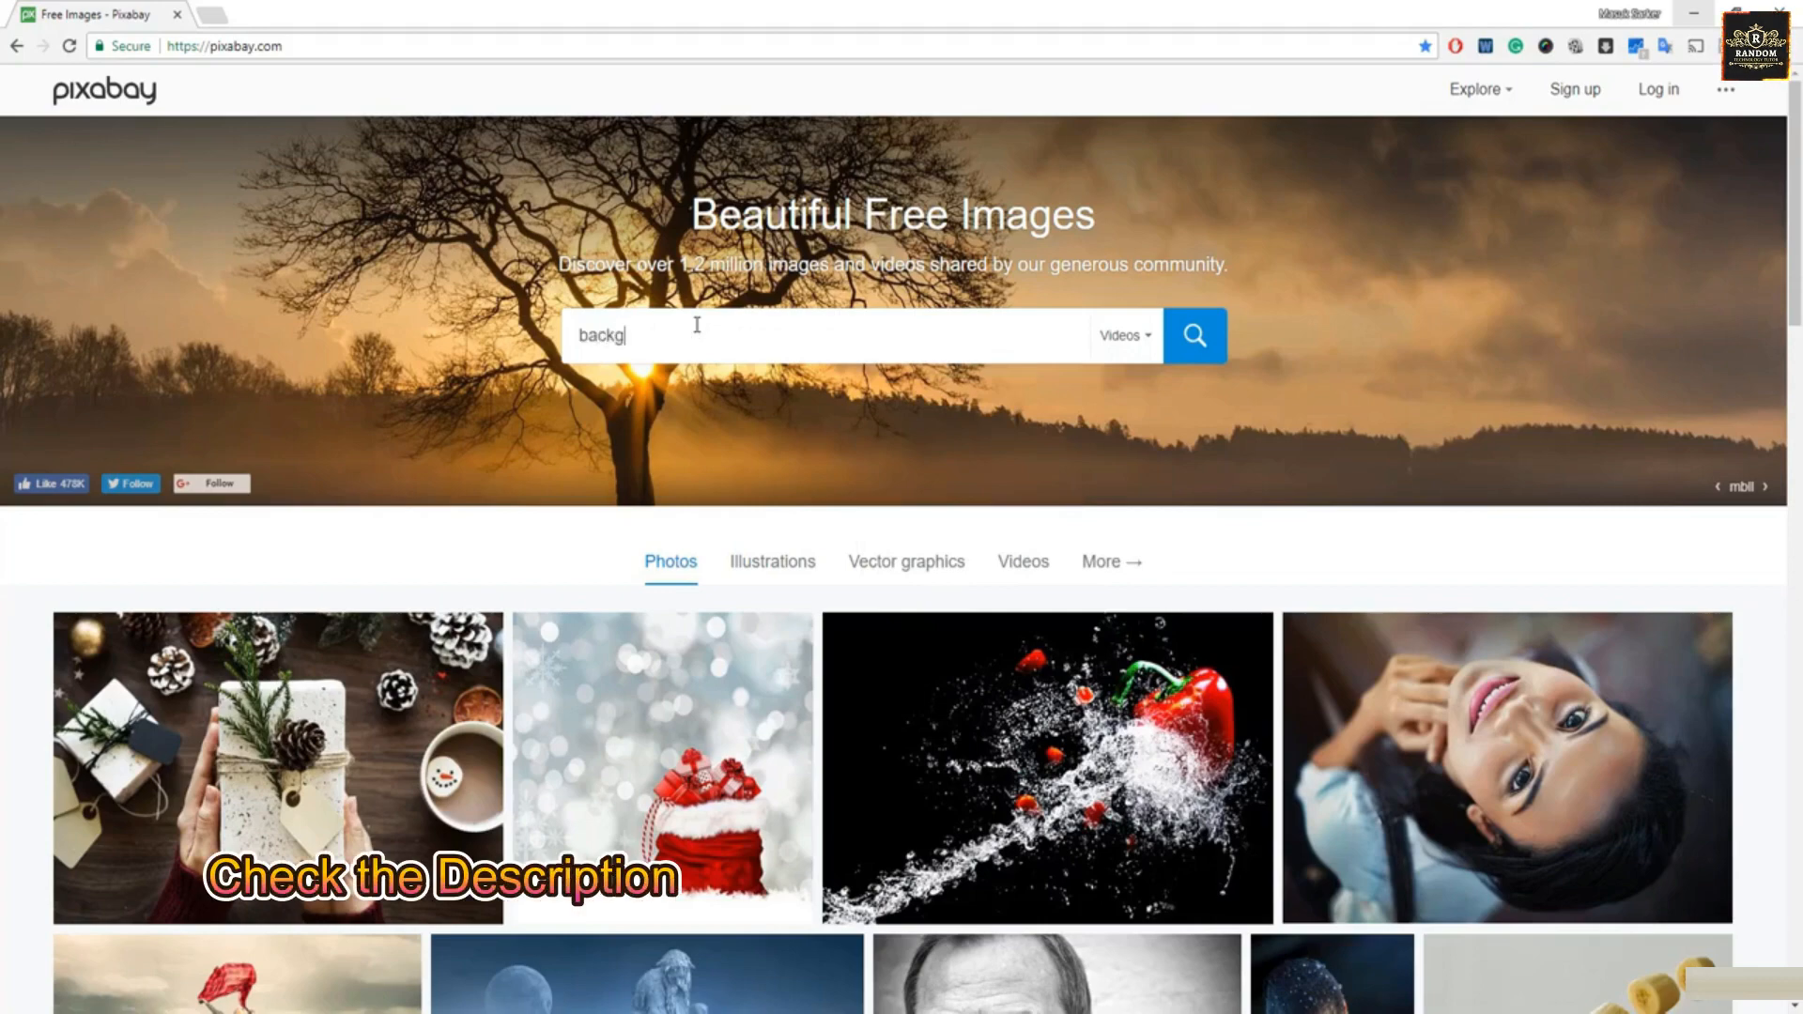
pyautogui.write('round')
pyautogui.press('Return')
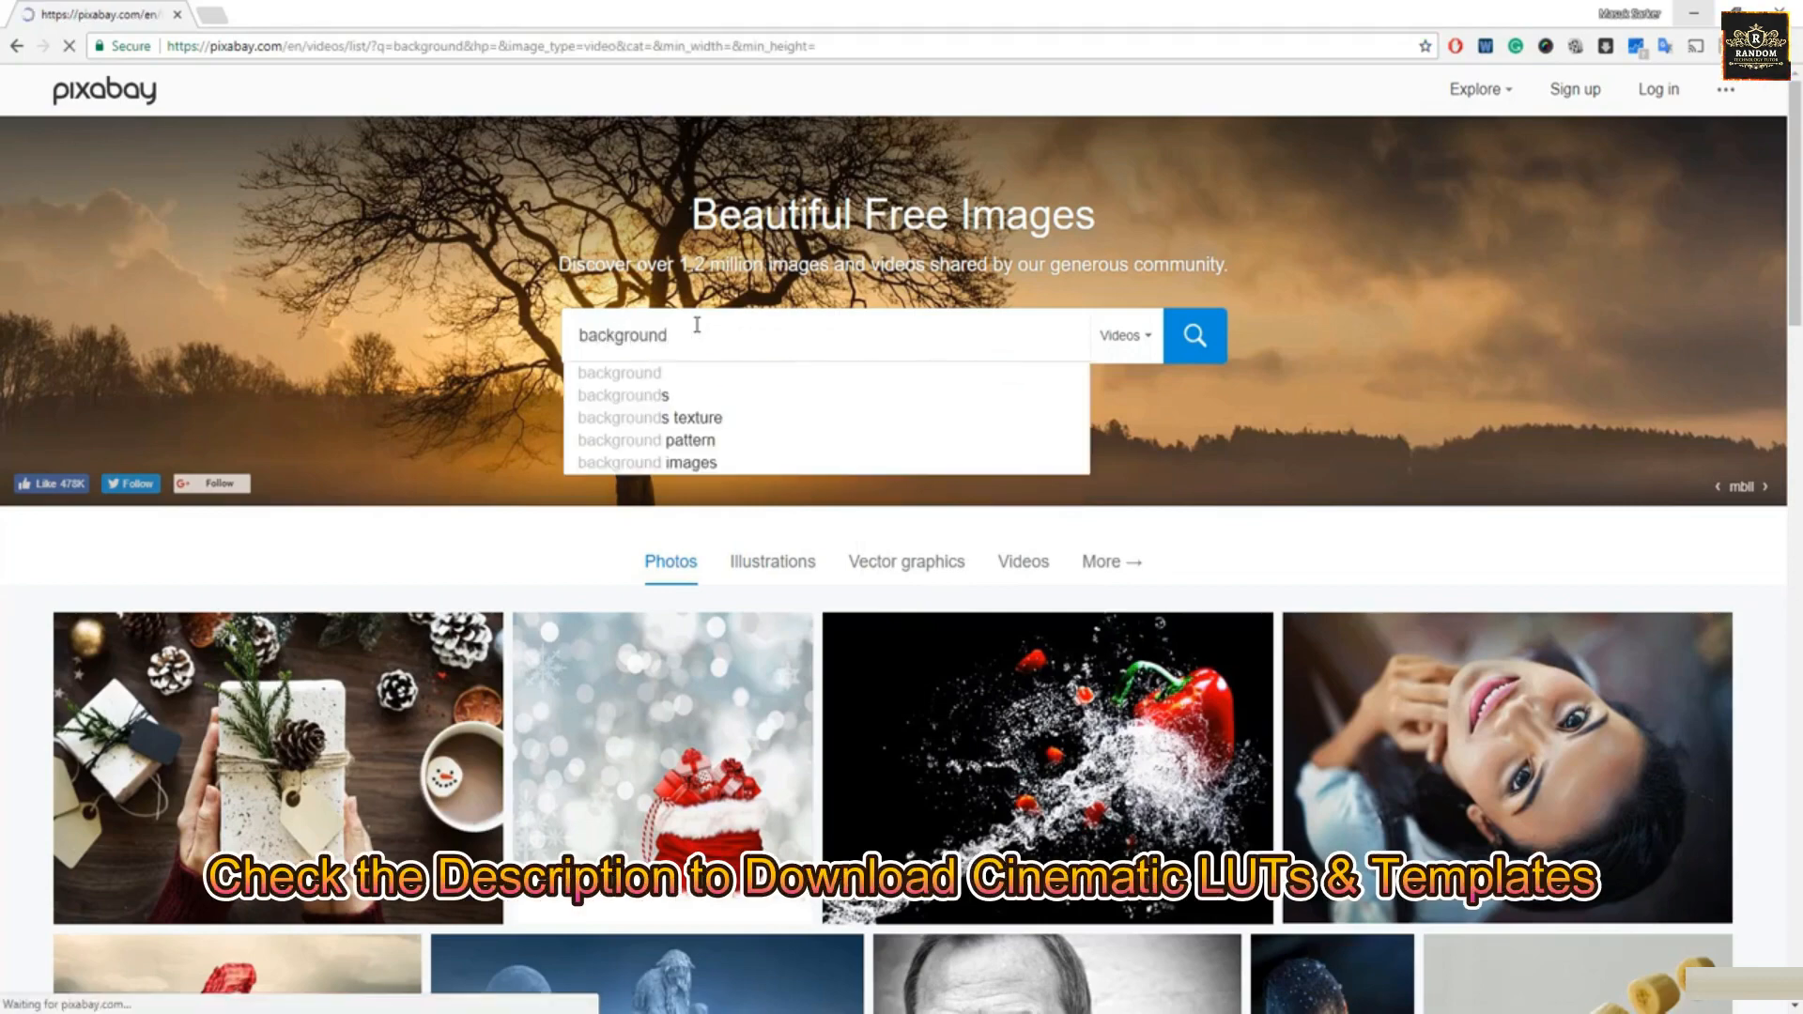
# Open the golden Christmas stars video from the results and download its 1920×1080 MP4 version.
pyautogui.scroll(-4, 685, 340)
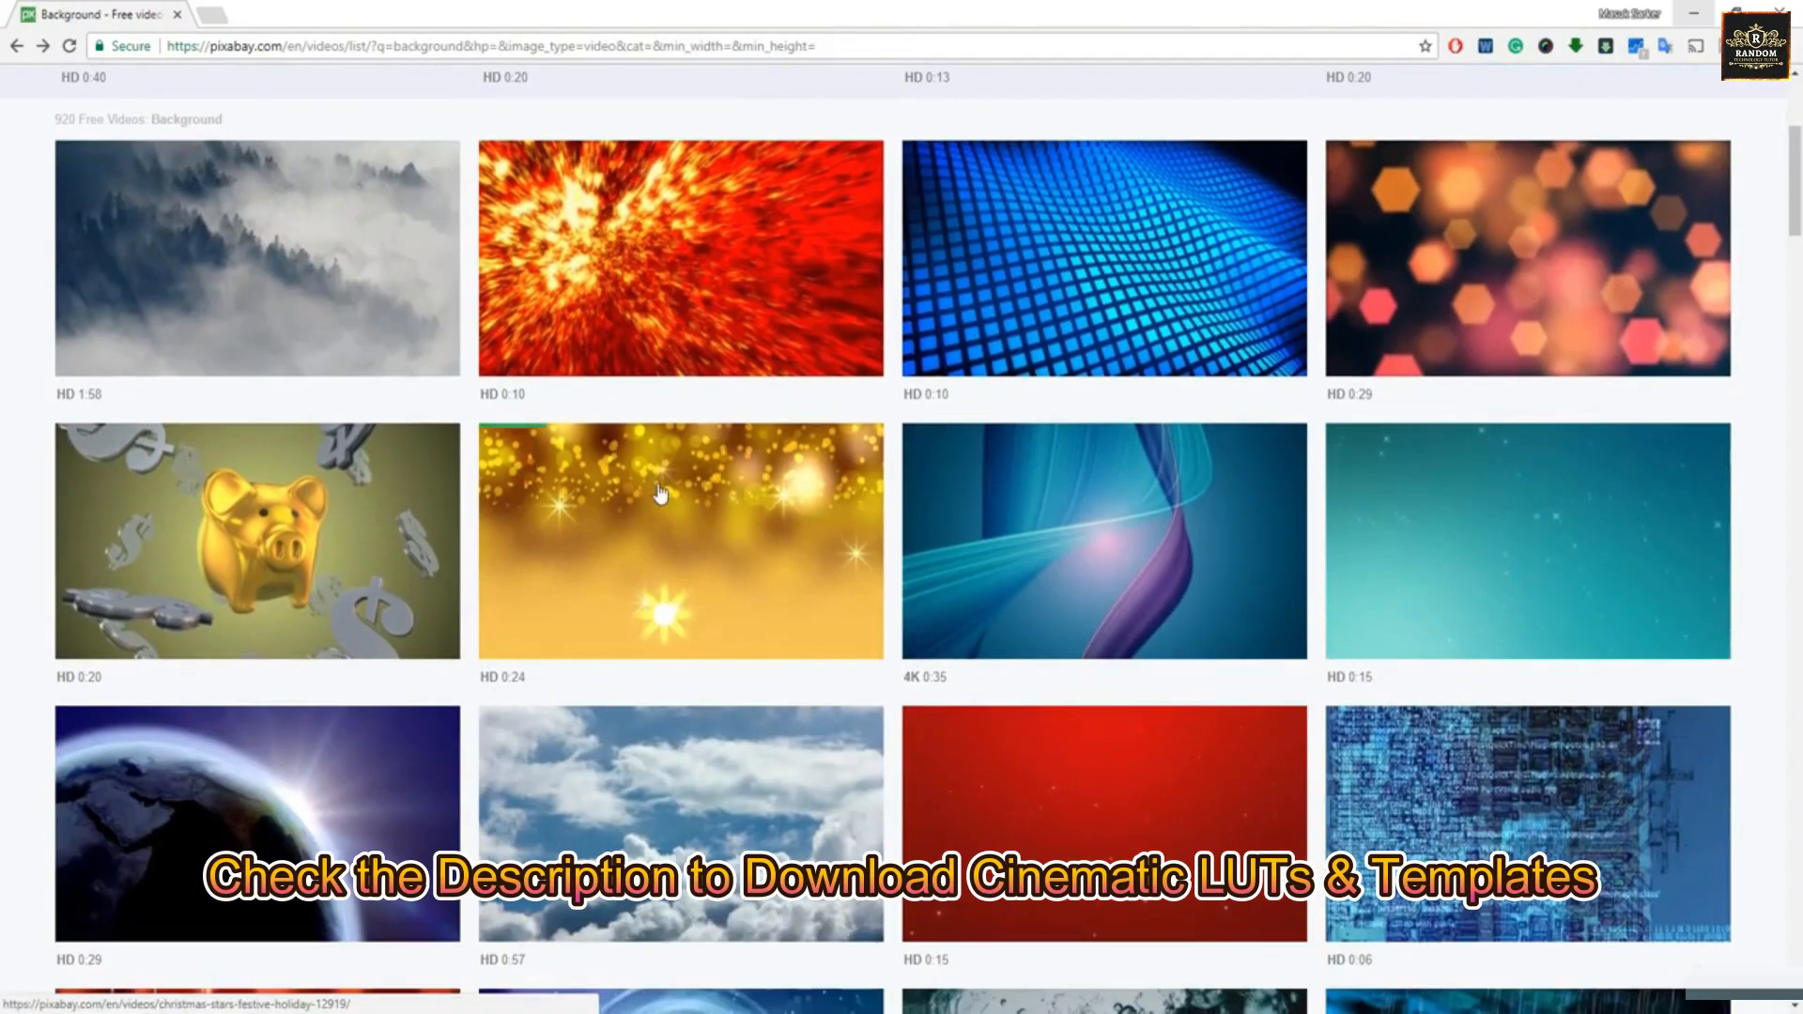
pyautogui.click(657, 495)
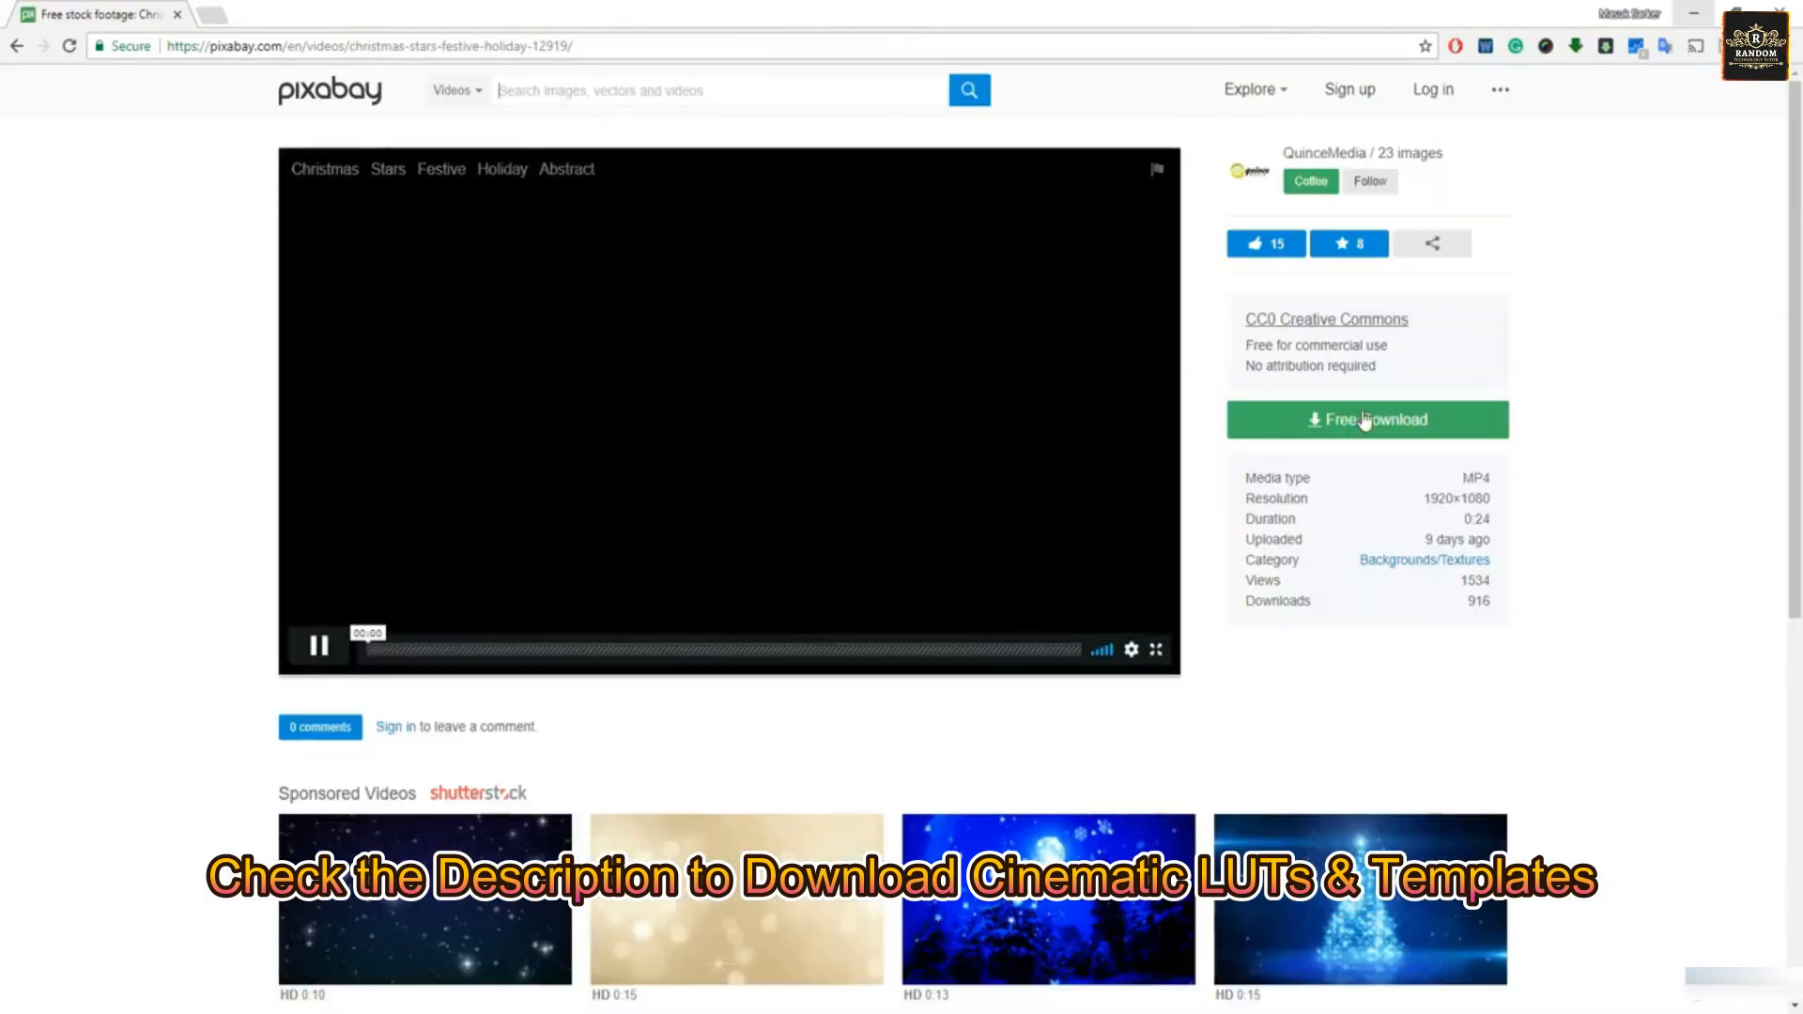
pyautogui.click(1371, 422)
pyautogui.click(1301, 601)
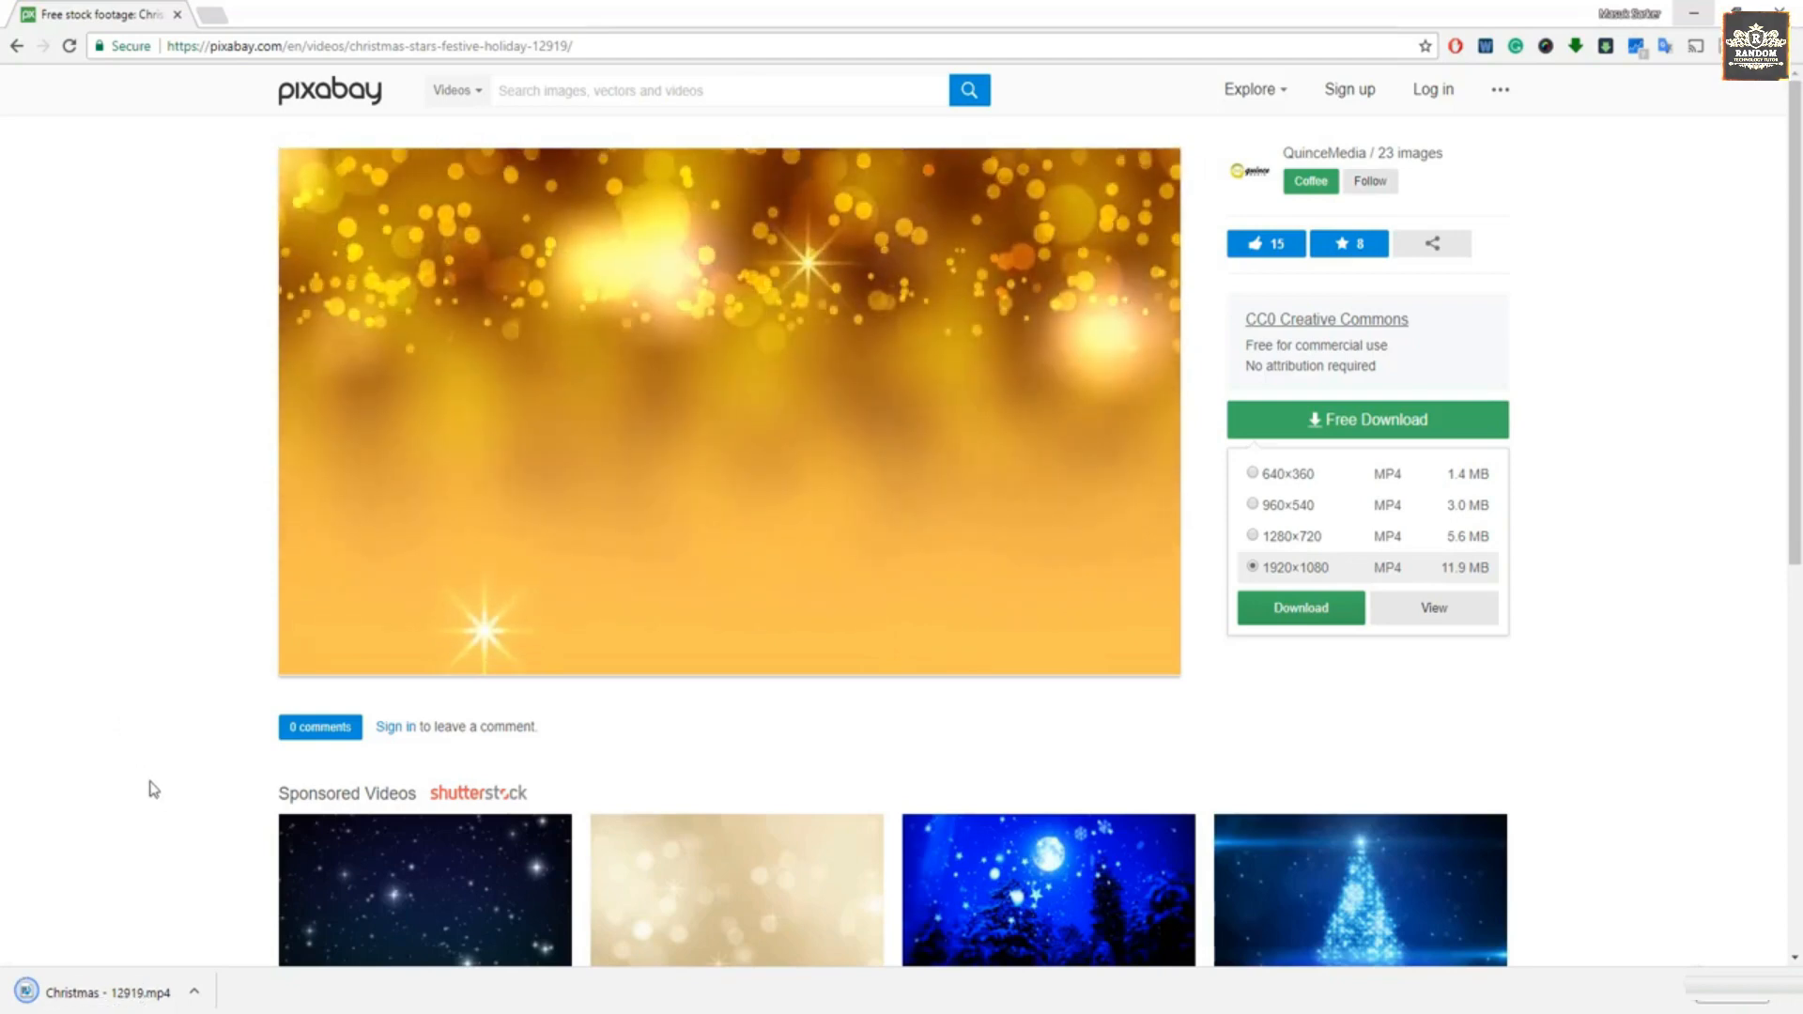
# Show the downloaded Christmas - 12919.mp4 in its folder and import it into the VEGAS Pro project media.
pyautogui.click(193, 995)
pyautogui.click(245, 923)
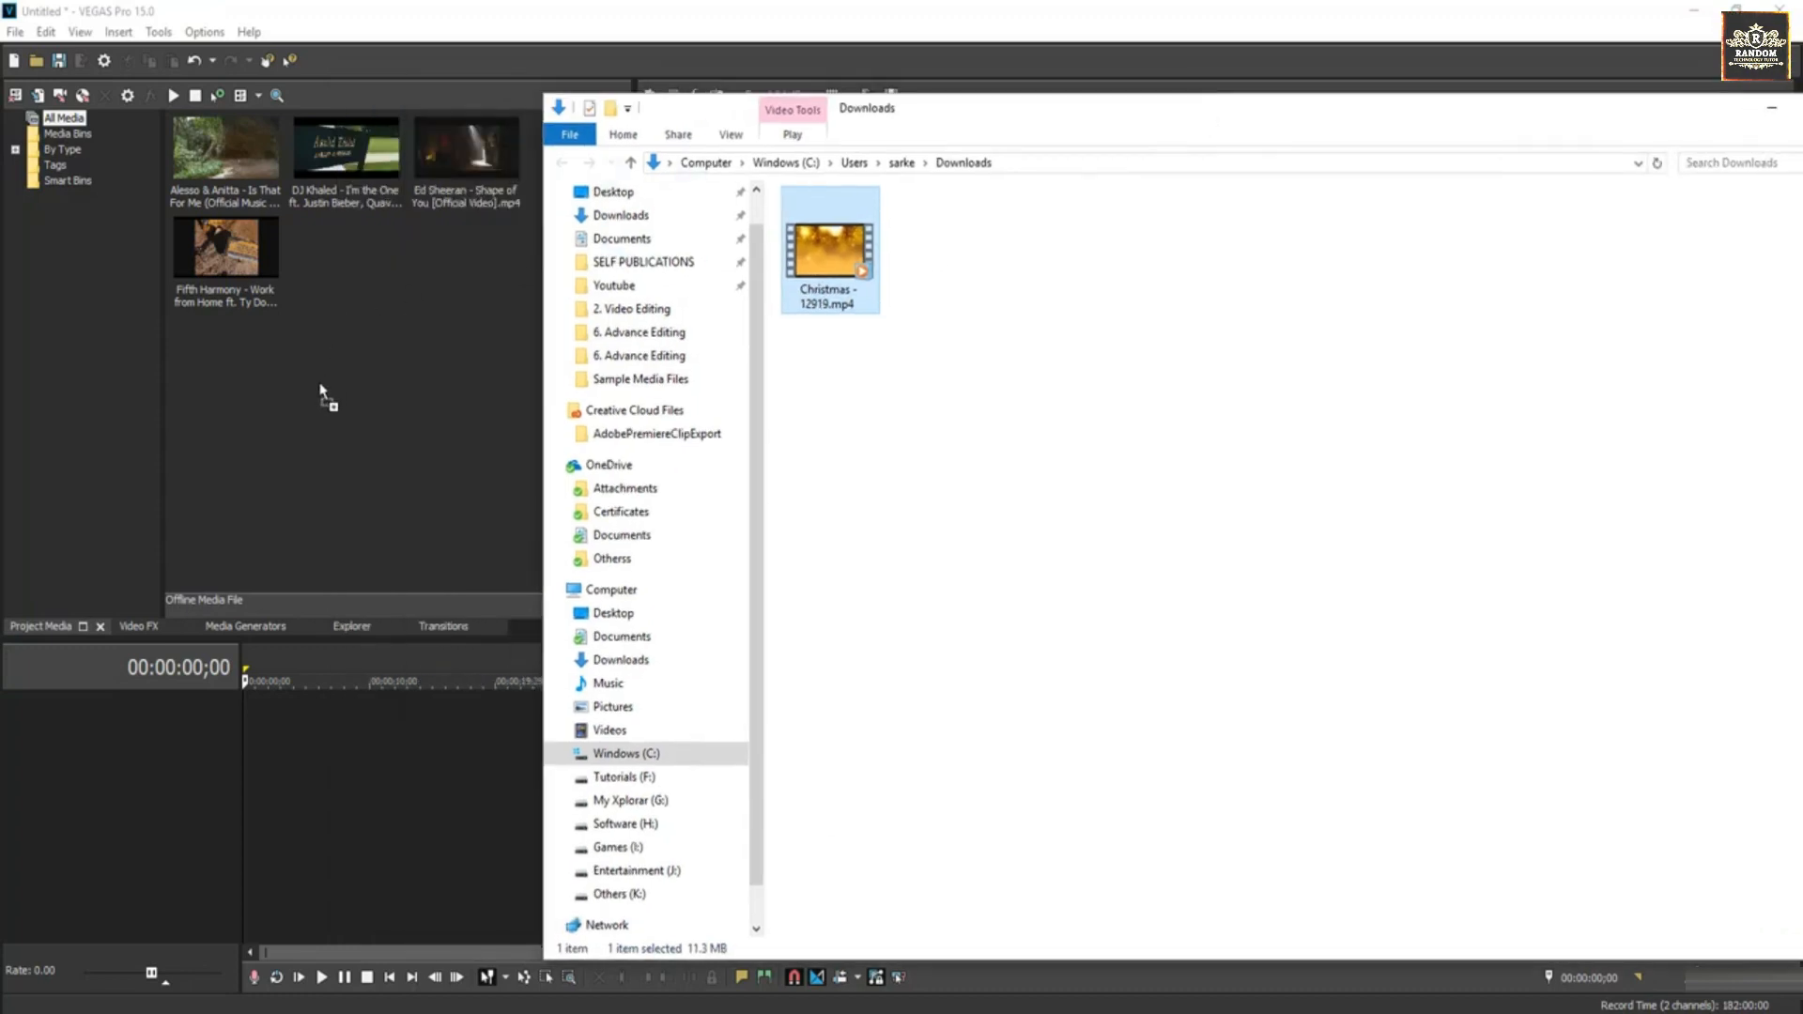
pyautogui.moveTo(320, 394); pyautogui.dragTo(324, 399)
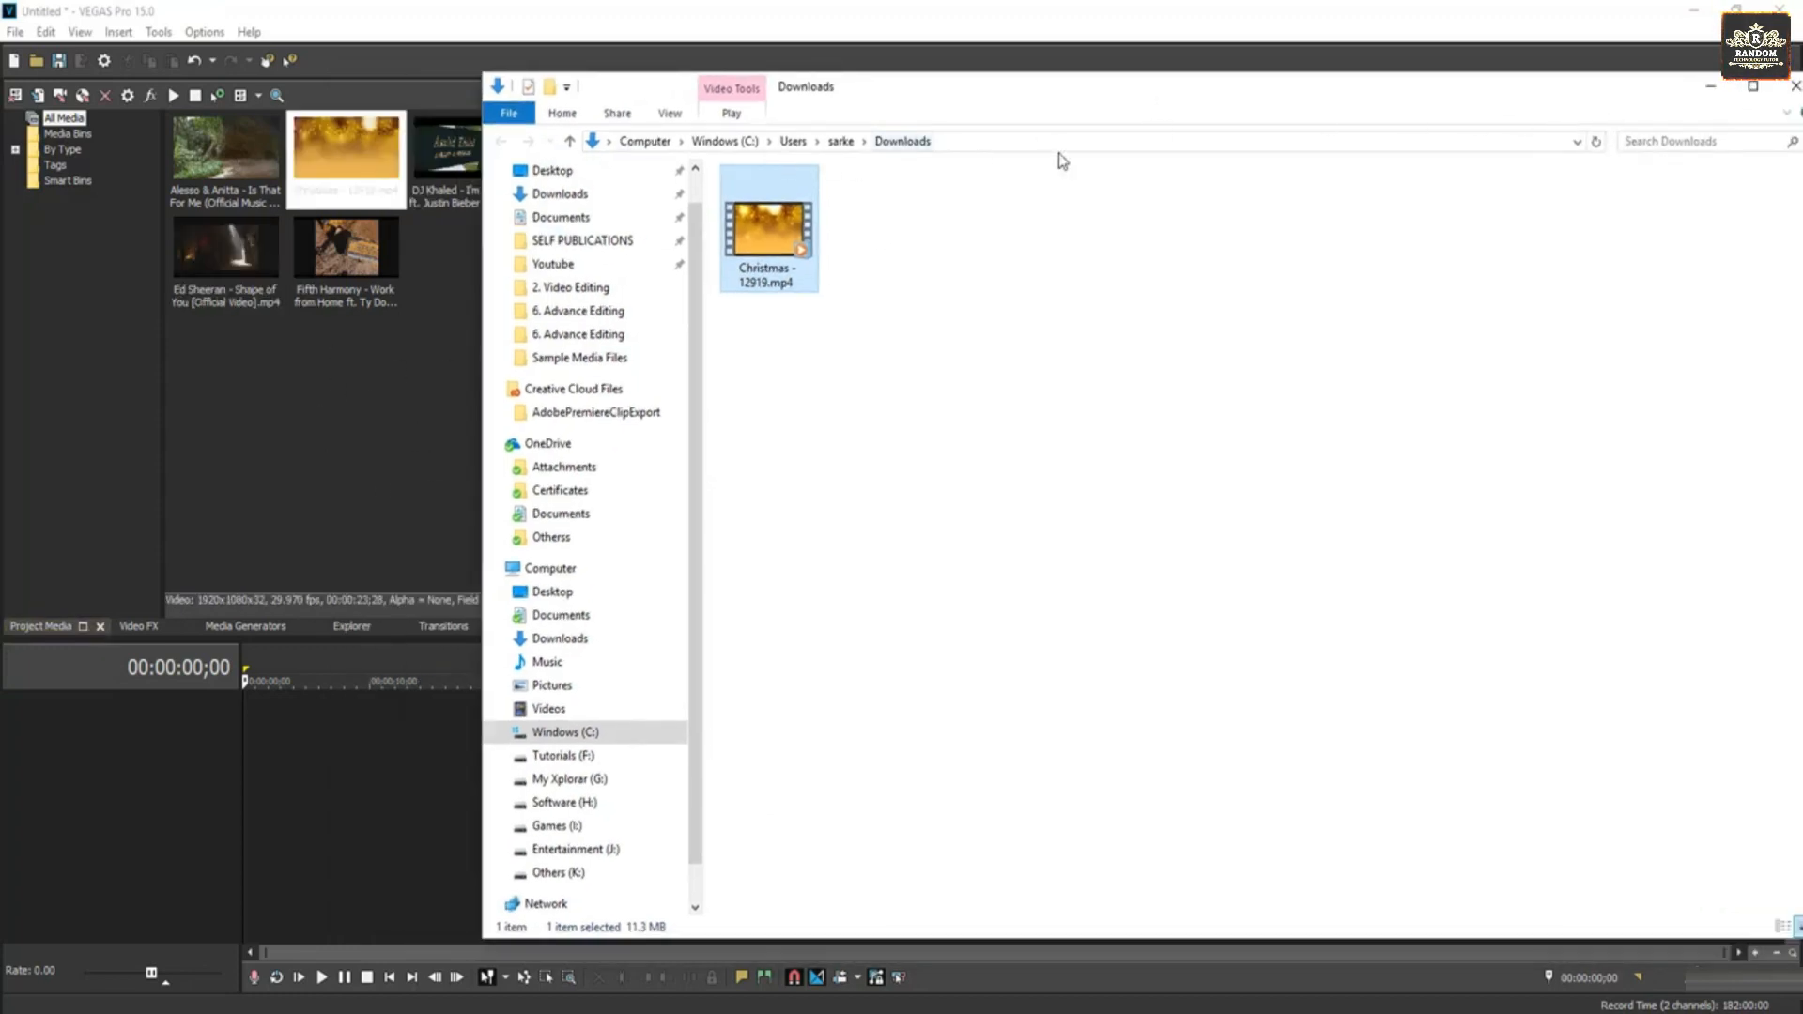
pyautogui.click(1749, 89)
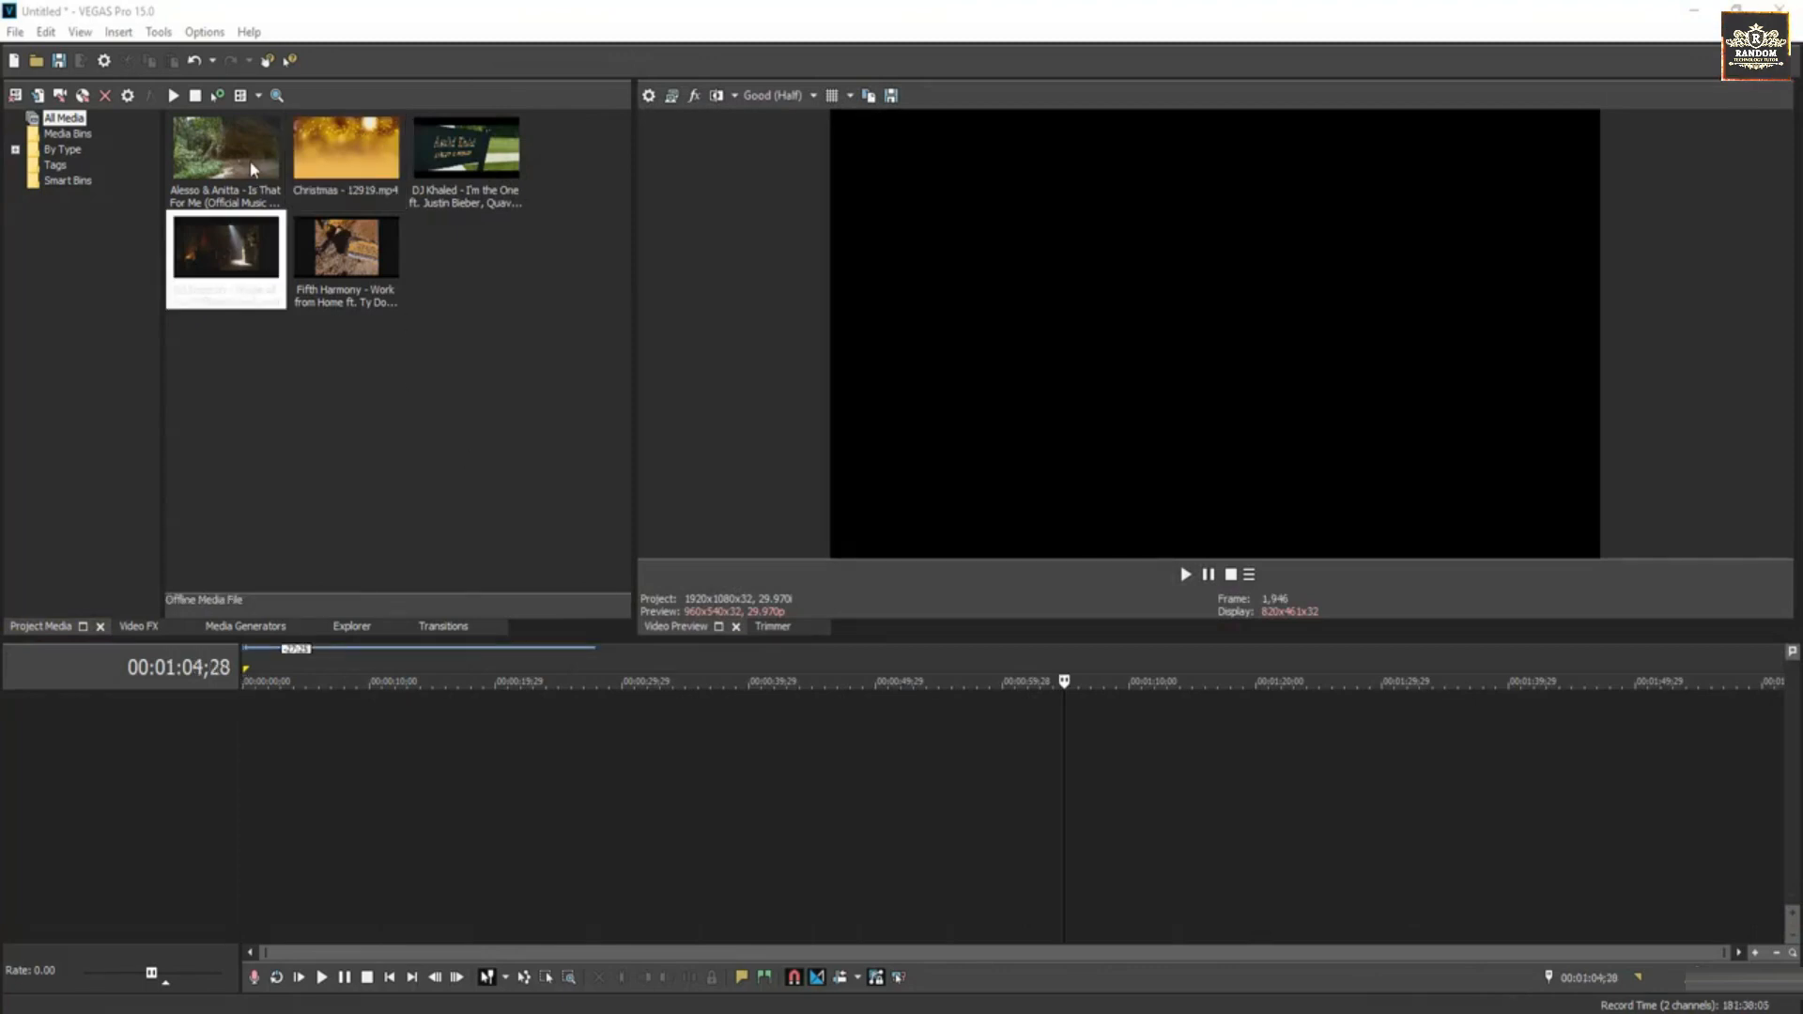
# Place the Ed Sheeran and Fifth Harmony clips at the timeline start, on separate tracks one below the other.
pyautogui.click(454, 165)
pyautogui.click(362, 272)
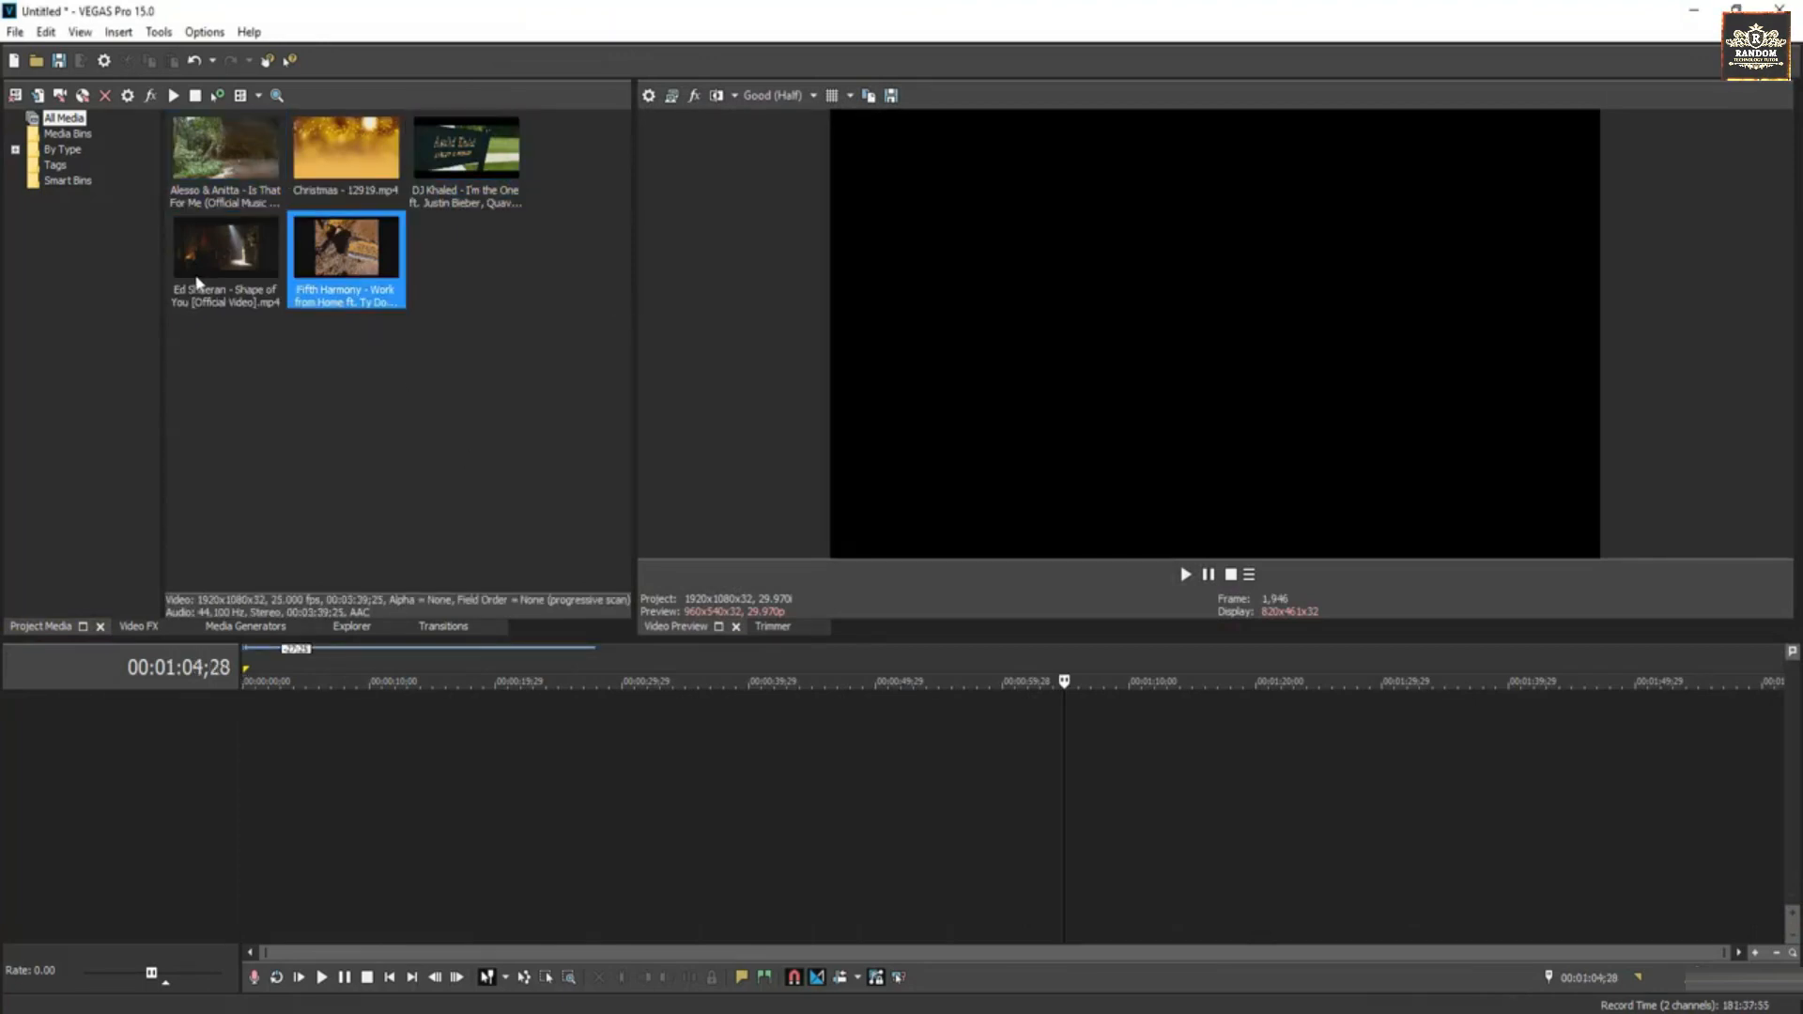
pyautogui.moveTo(217, 280); pyautogui.dragTo(226, 752)
pyautogui.moveTo(345, 249); pyautogui.dragTo(250, 878)
# Insert two video tracks above the existing ones and place the DJ Khaled clip at the start of the topmost.
pyautogui.rightClick(167, 744)
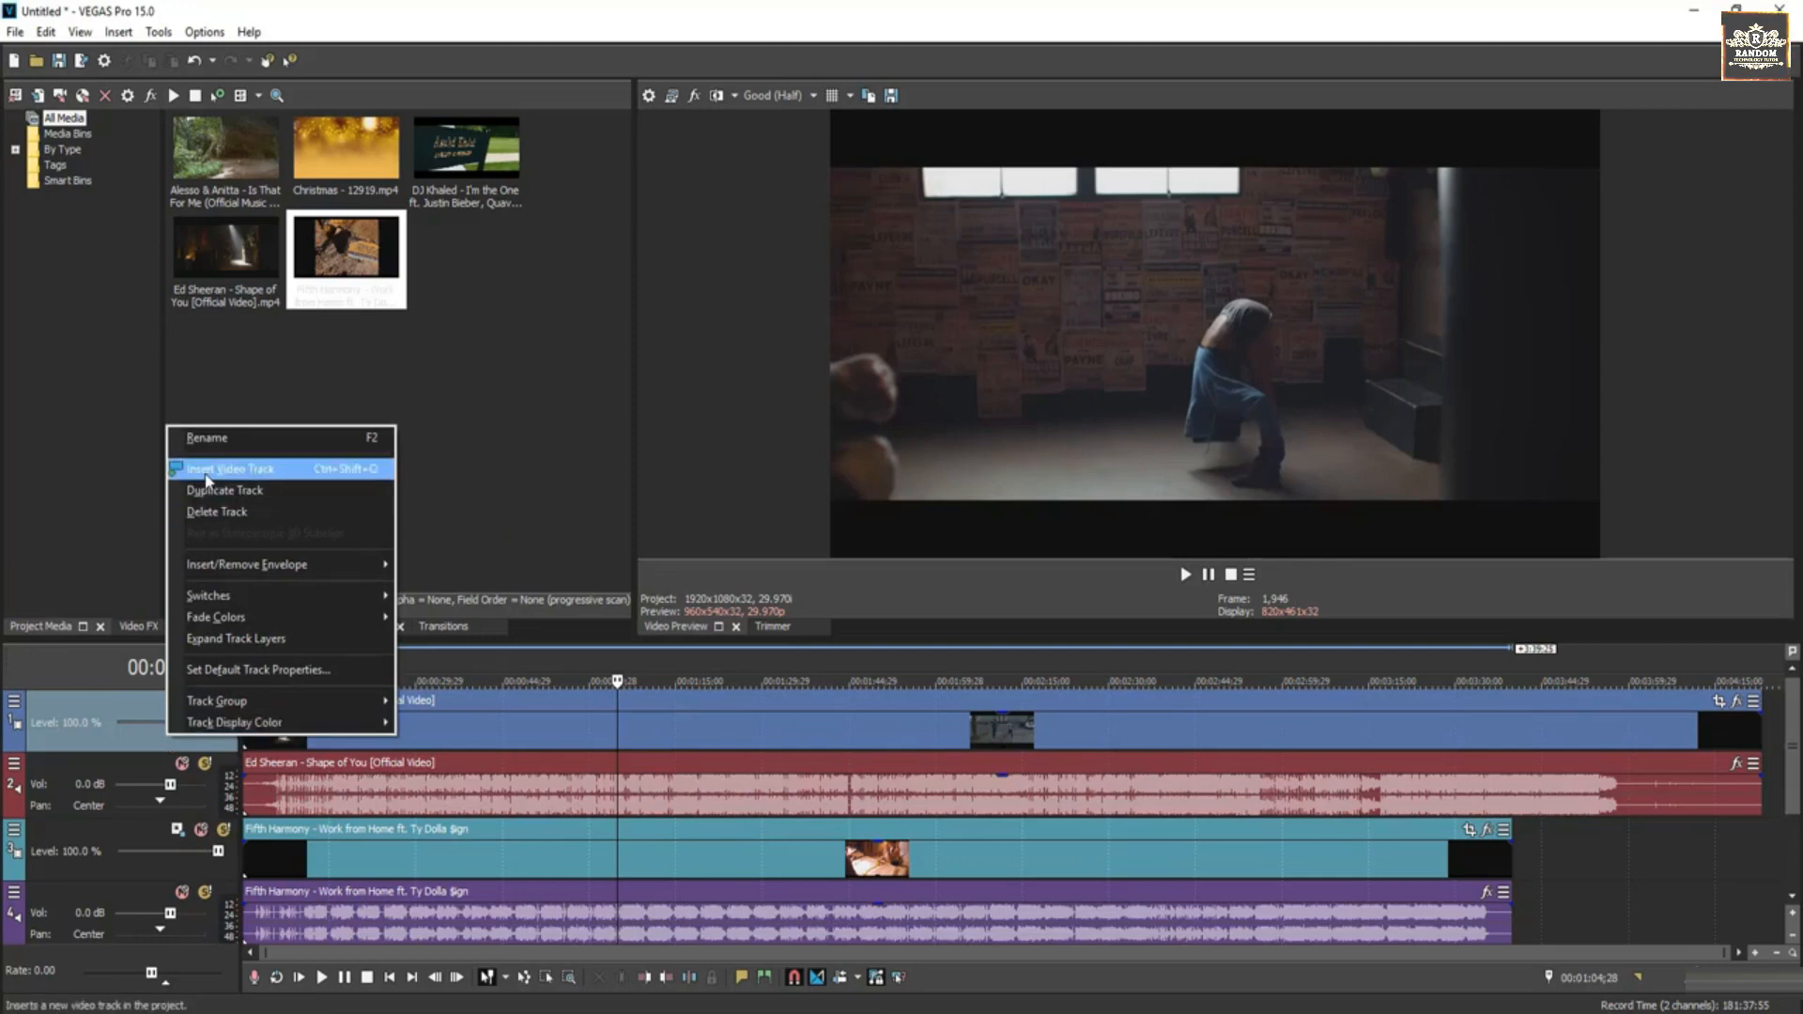
pyautogui.click(206, 477)
pyautogui.rightClick(164, 742)
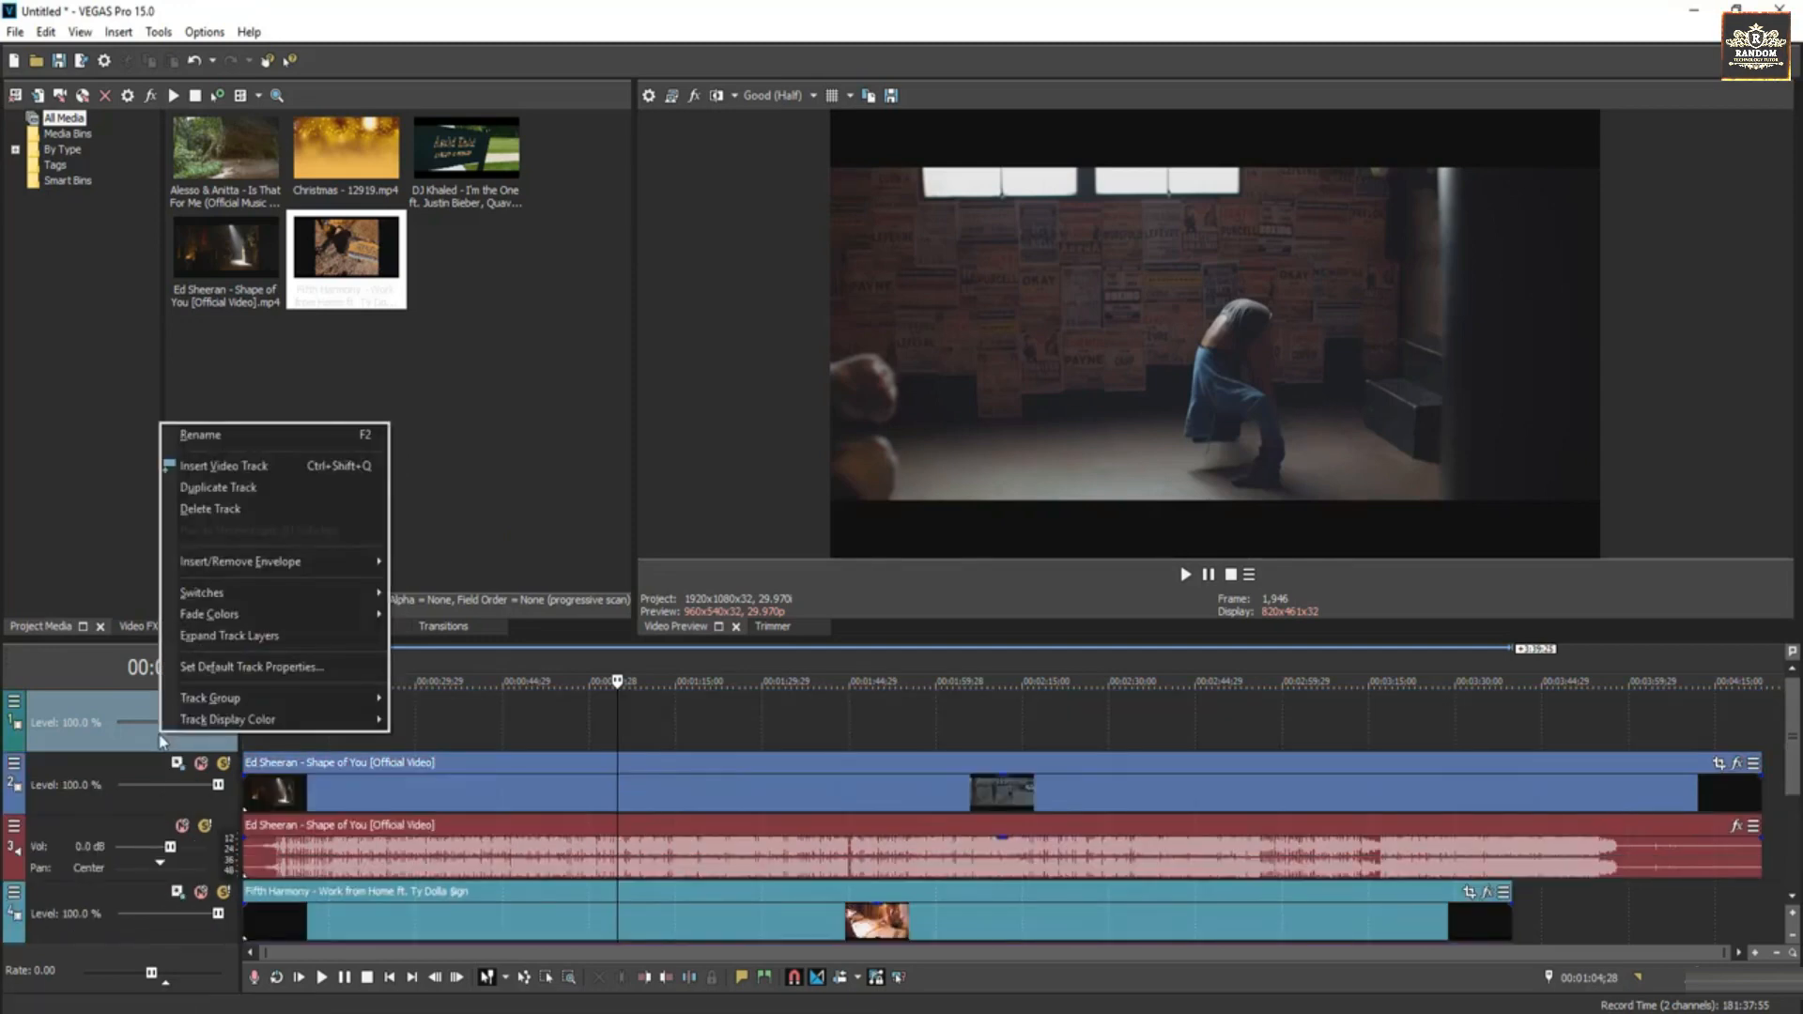
pyautogui.click(213, 467)
pyautogui.click(460, 185)
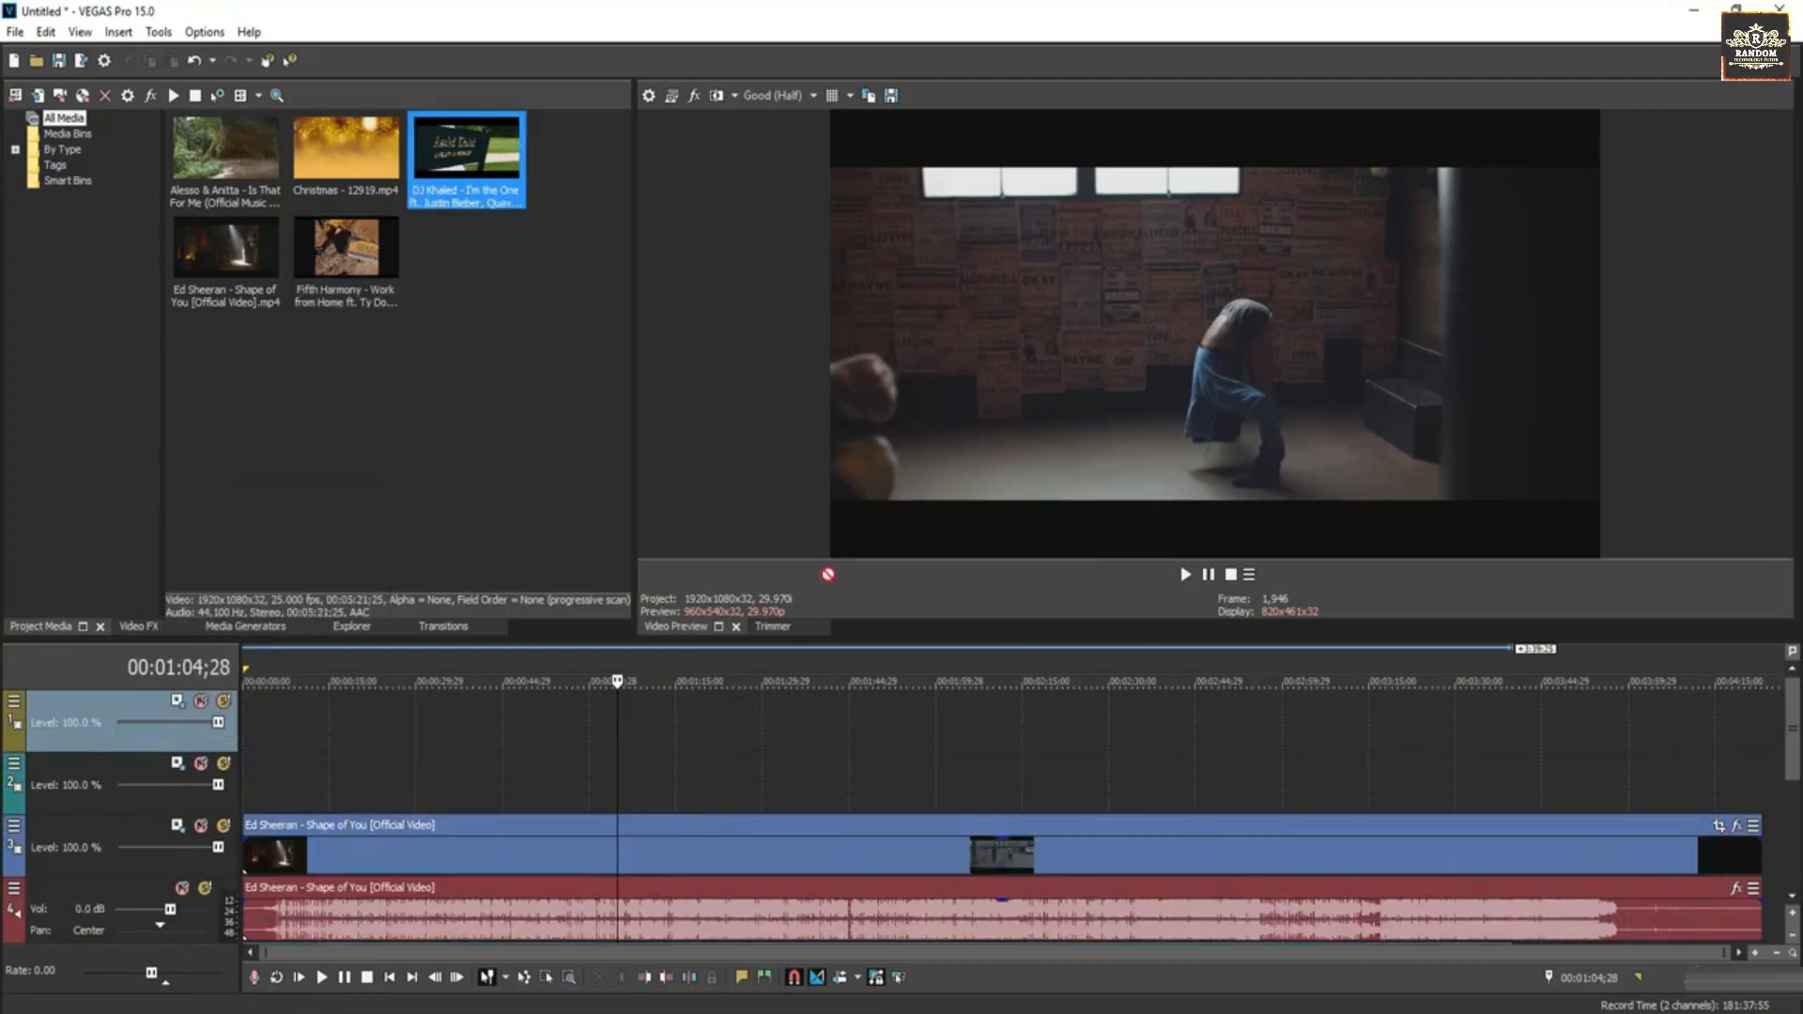
pyautogui.moveTo(460, 185); pyautogui.dragTo(246, 706)
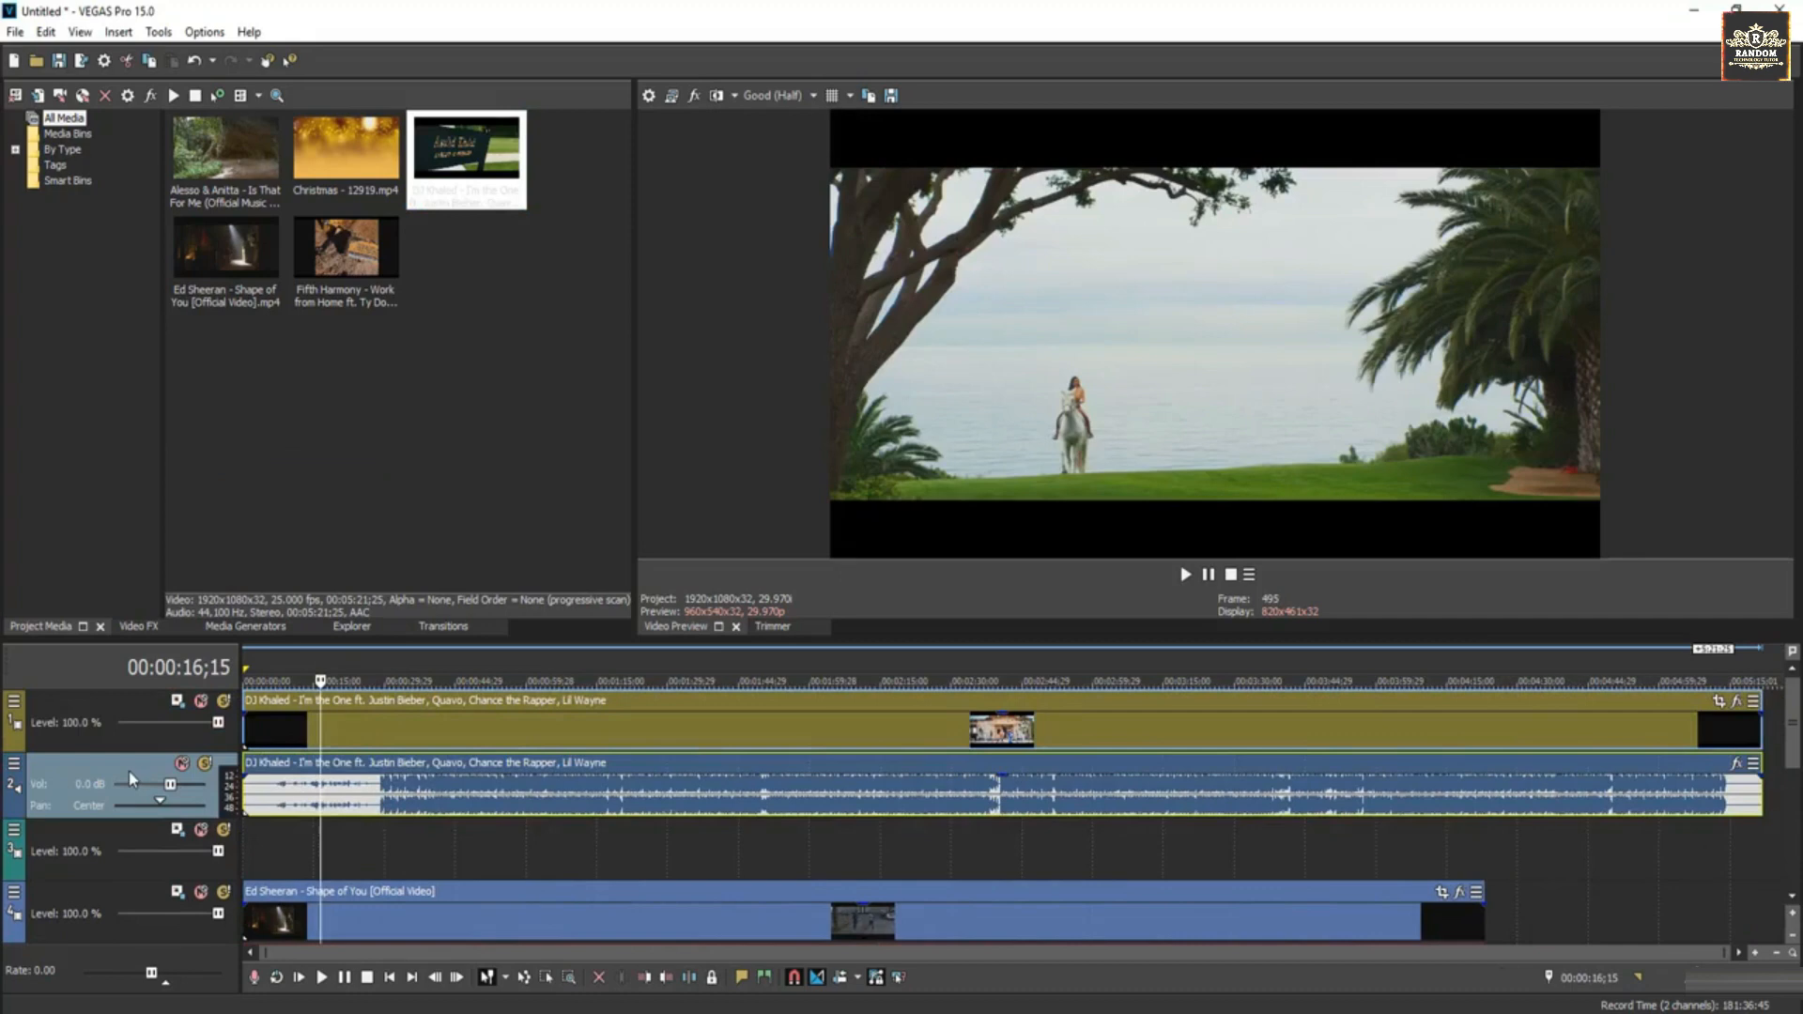
# Delete the audio tracks belonging to the DJ Khaled, Ed Sheeran and Fifth Harmony clips.
pyautogui.rightClick(129, 767)
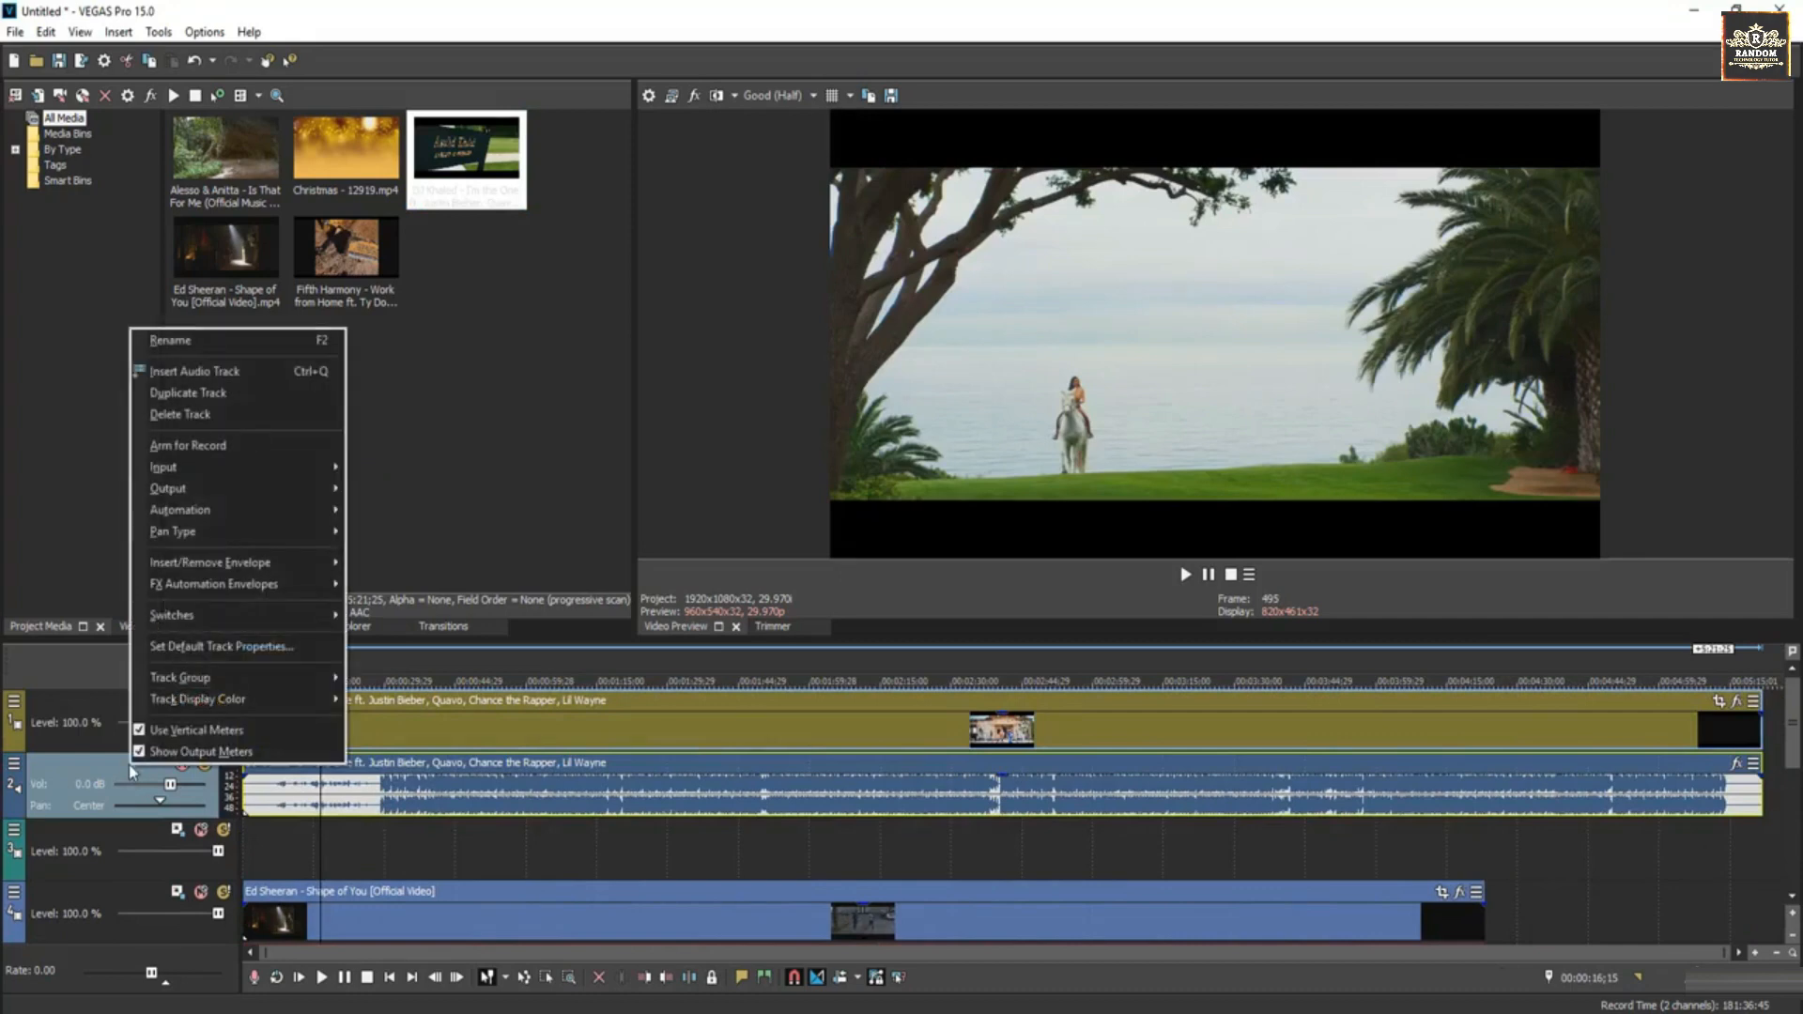
pyautogui.click(180, 414)
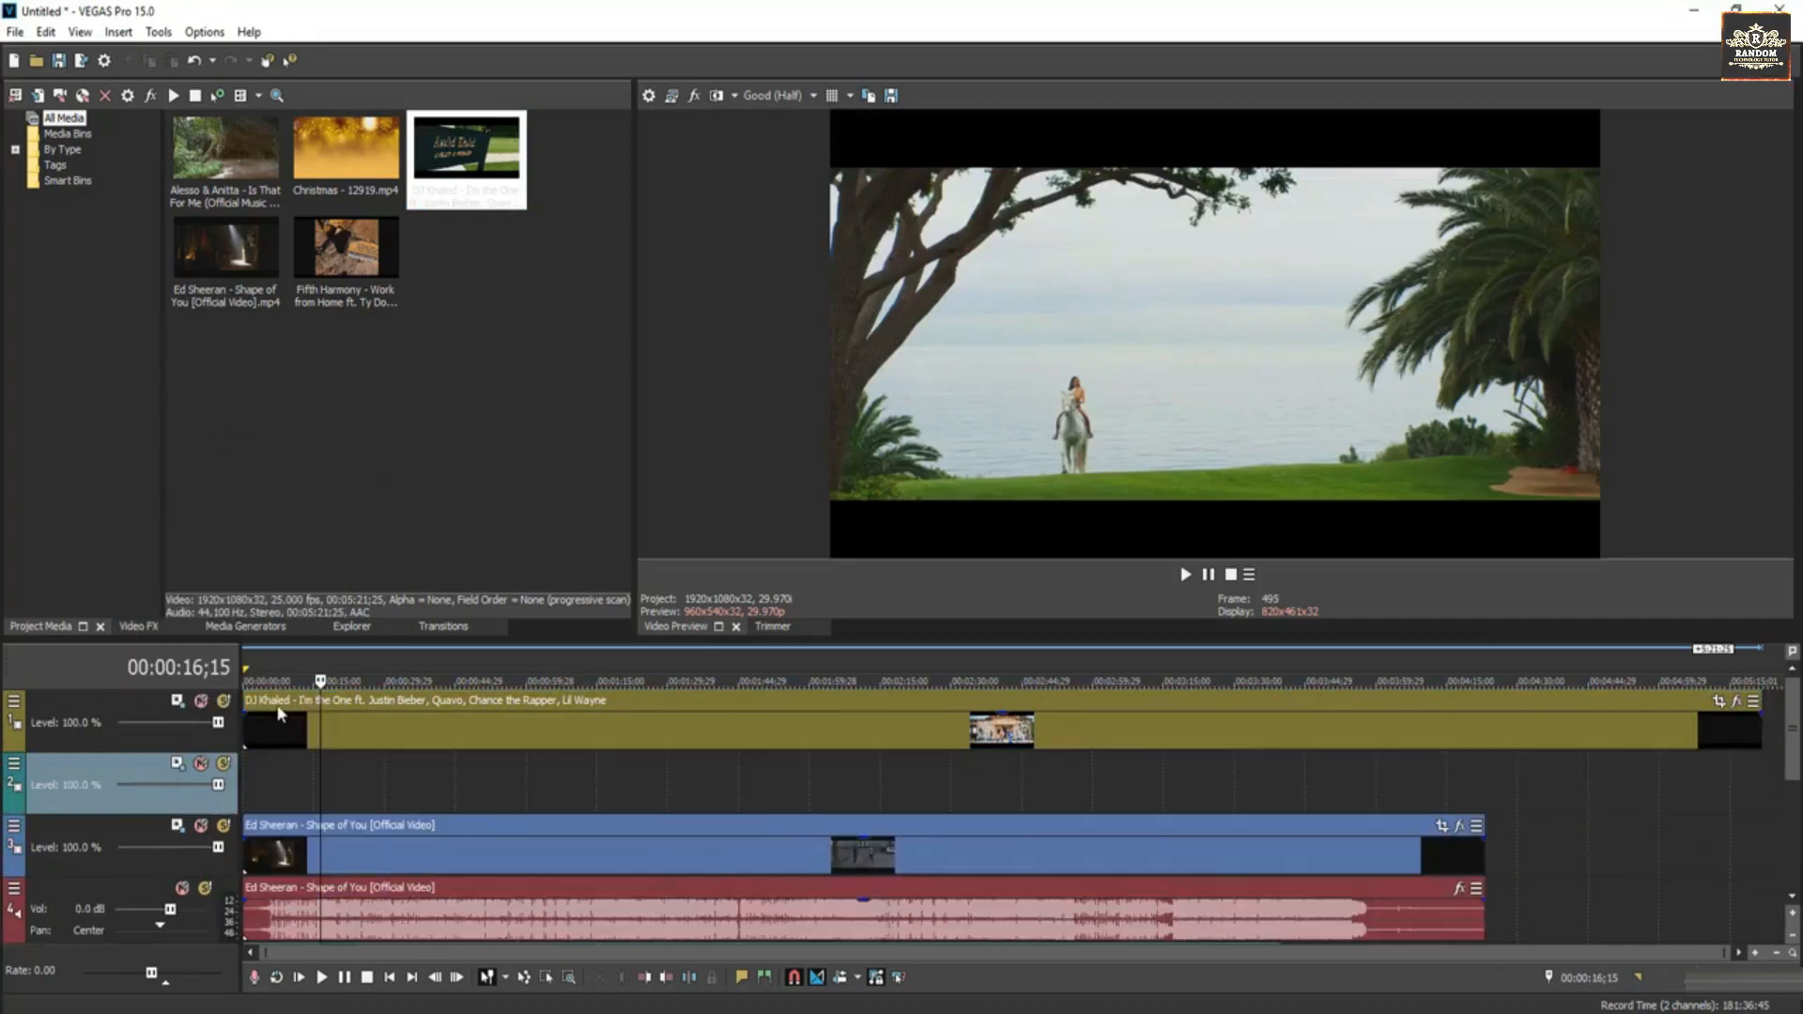
pyautogui.click(126, 888)
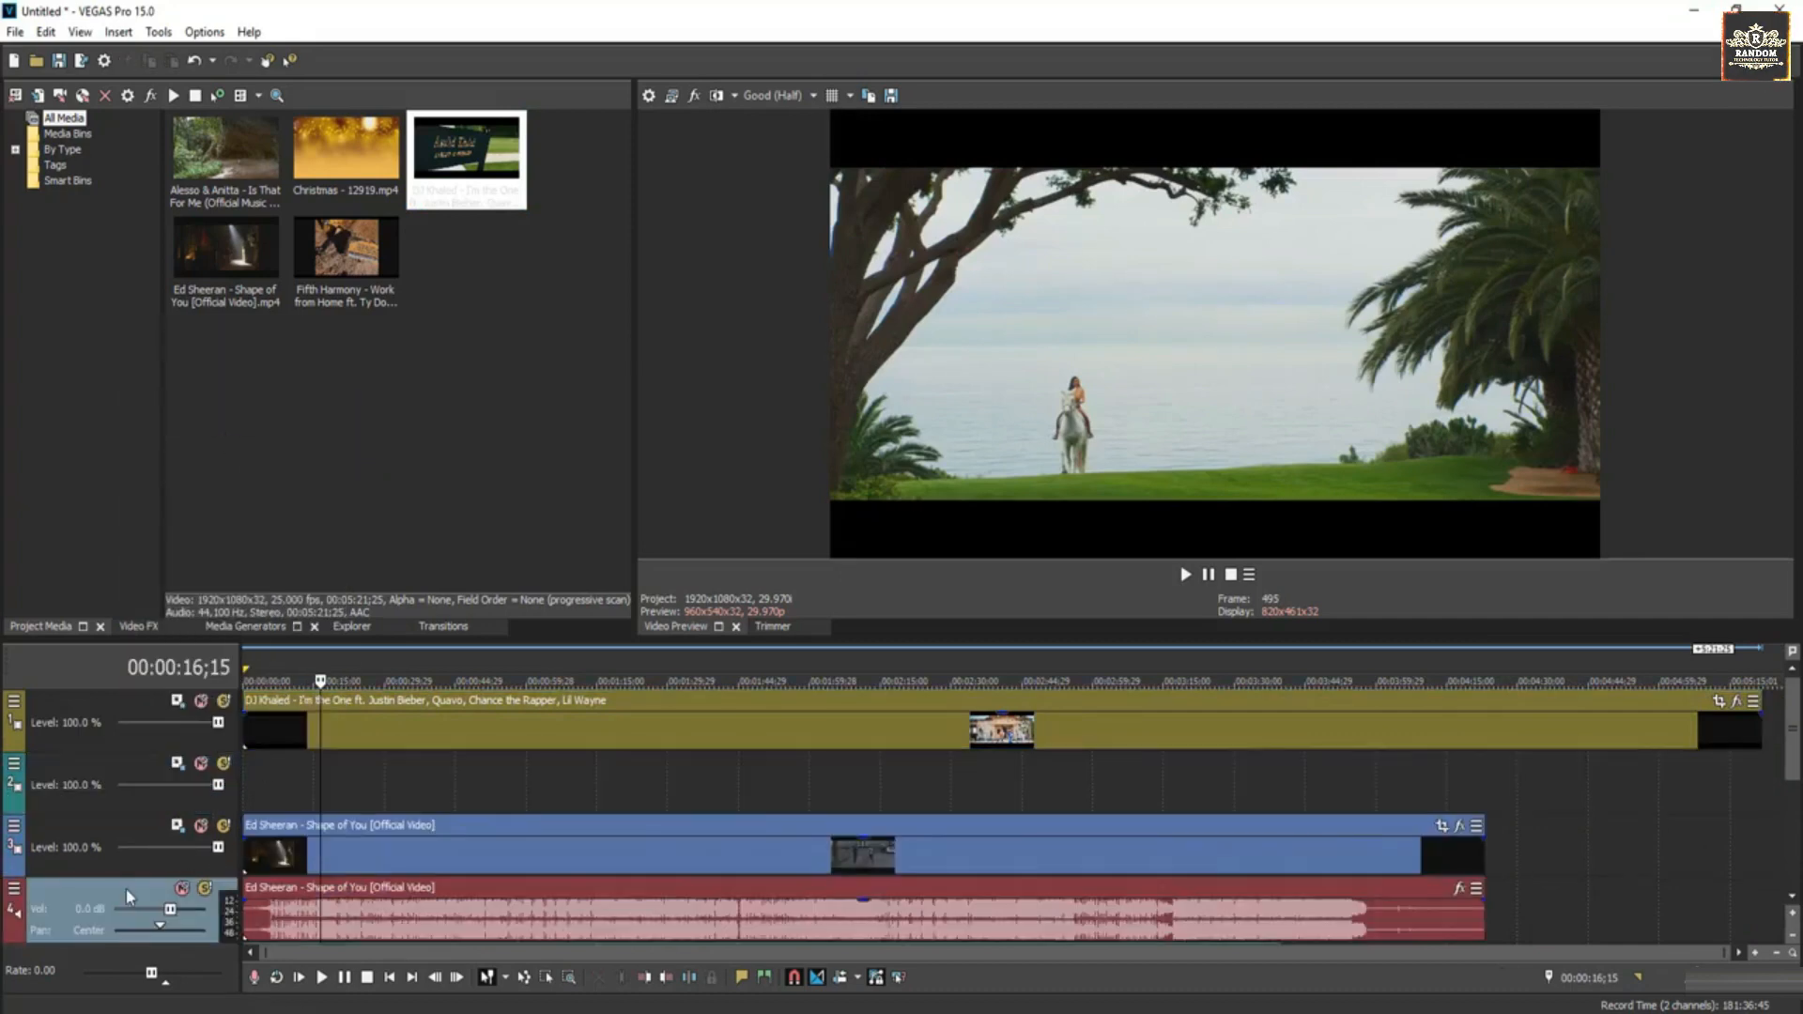
pyautogui.rightClick(126, 888)
pyautogui.click(223, 540)
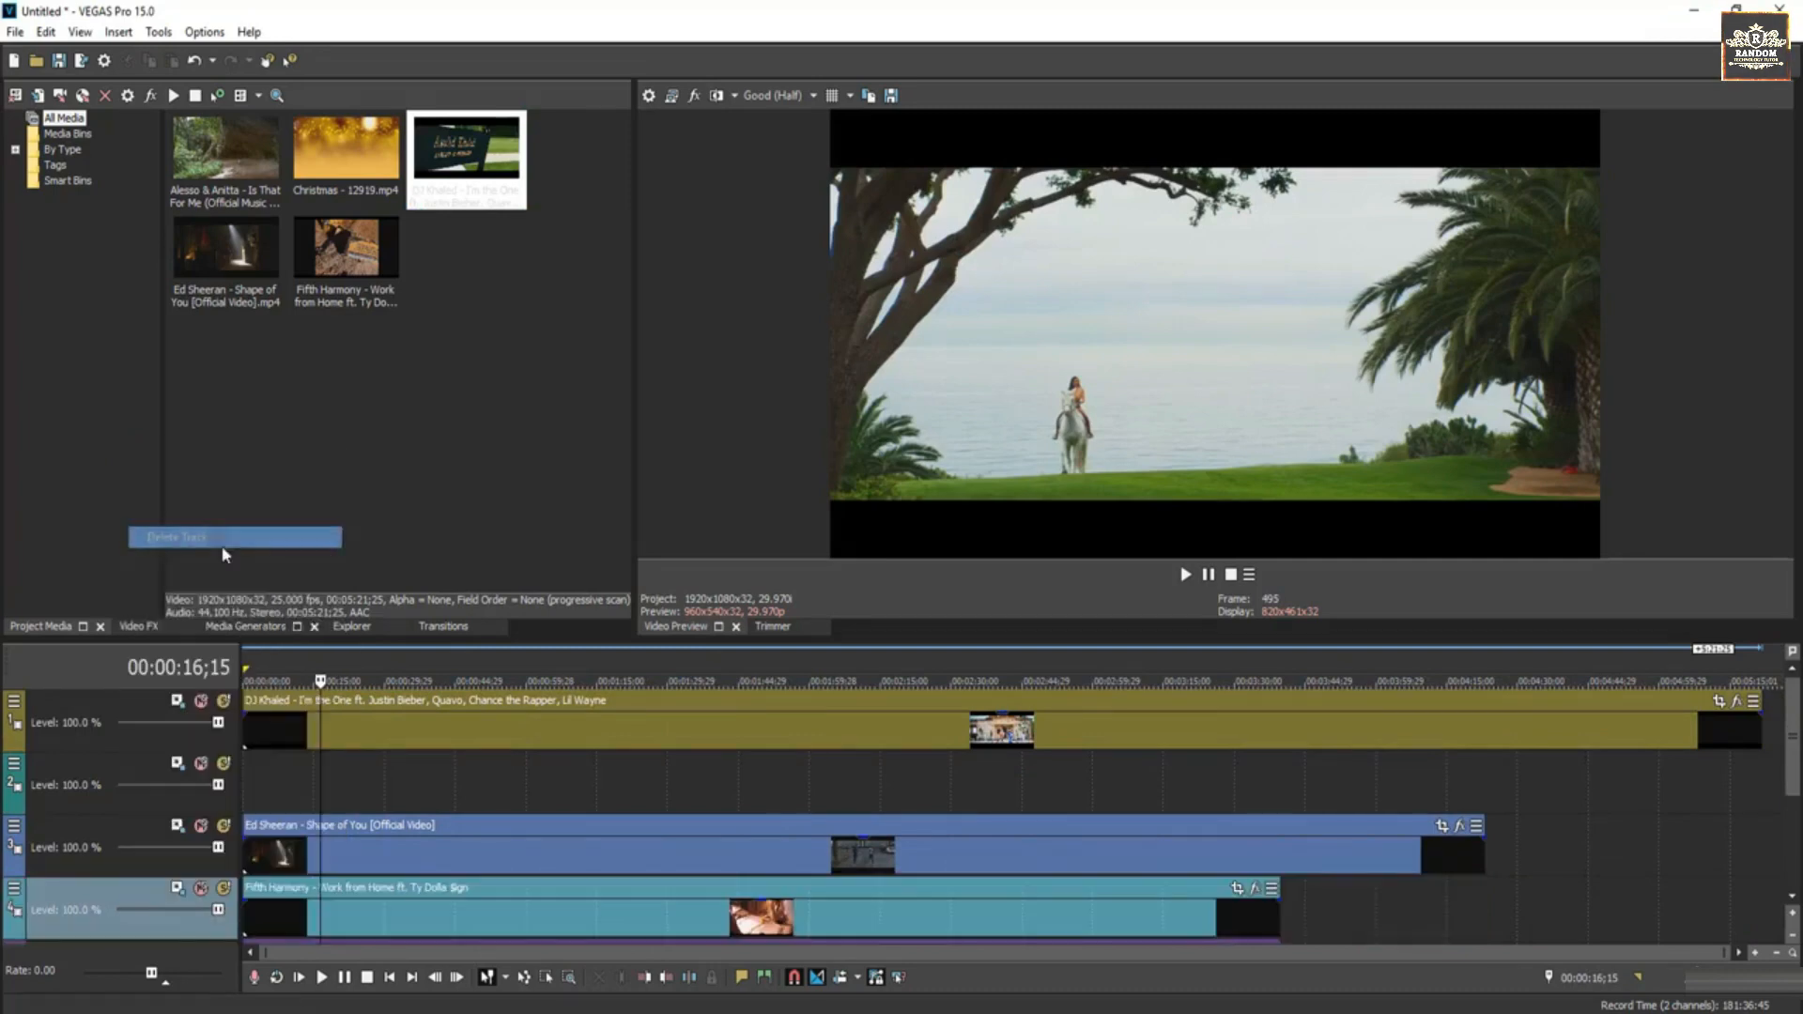
pyautogui.scroll(-2, 225, 903)
pyautogui.click(131, 901)
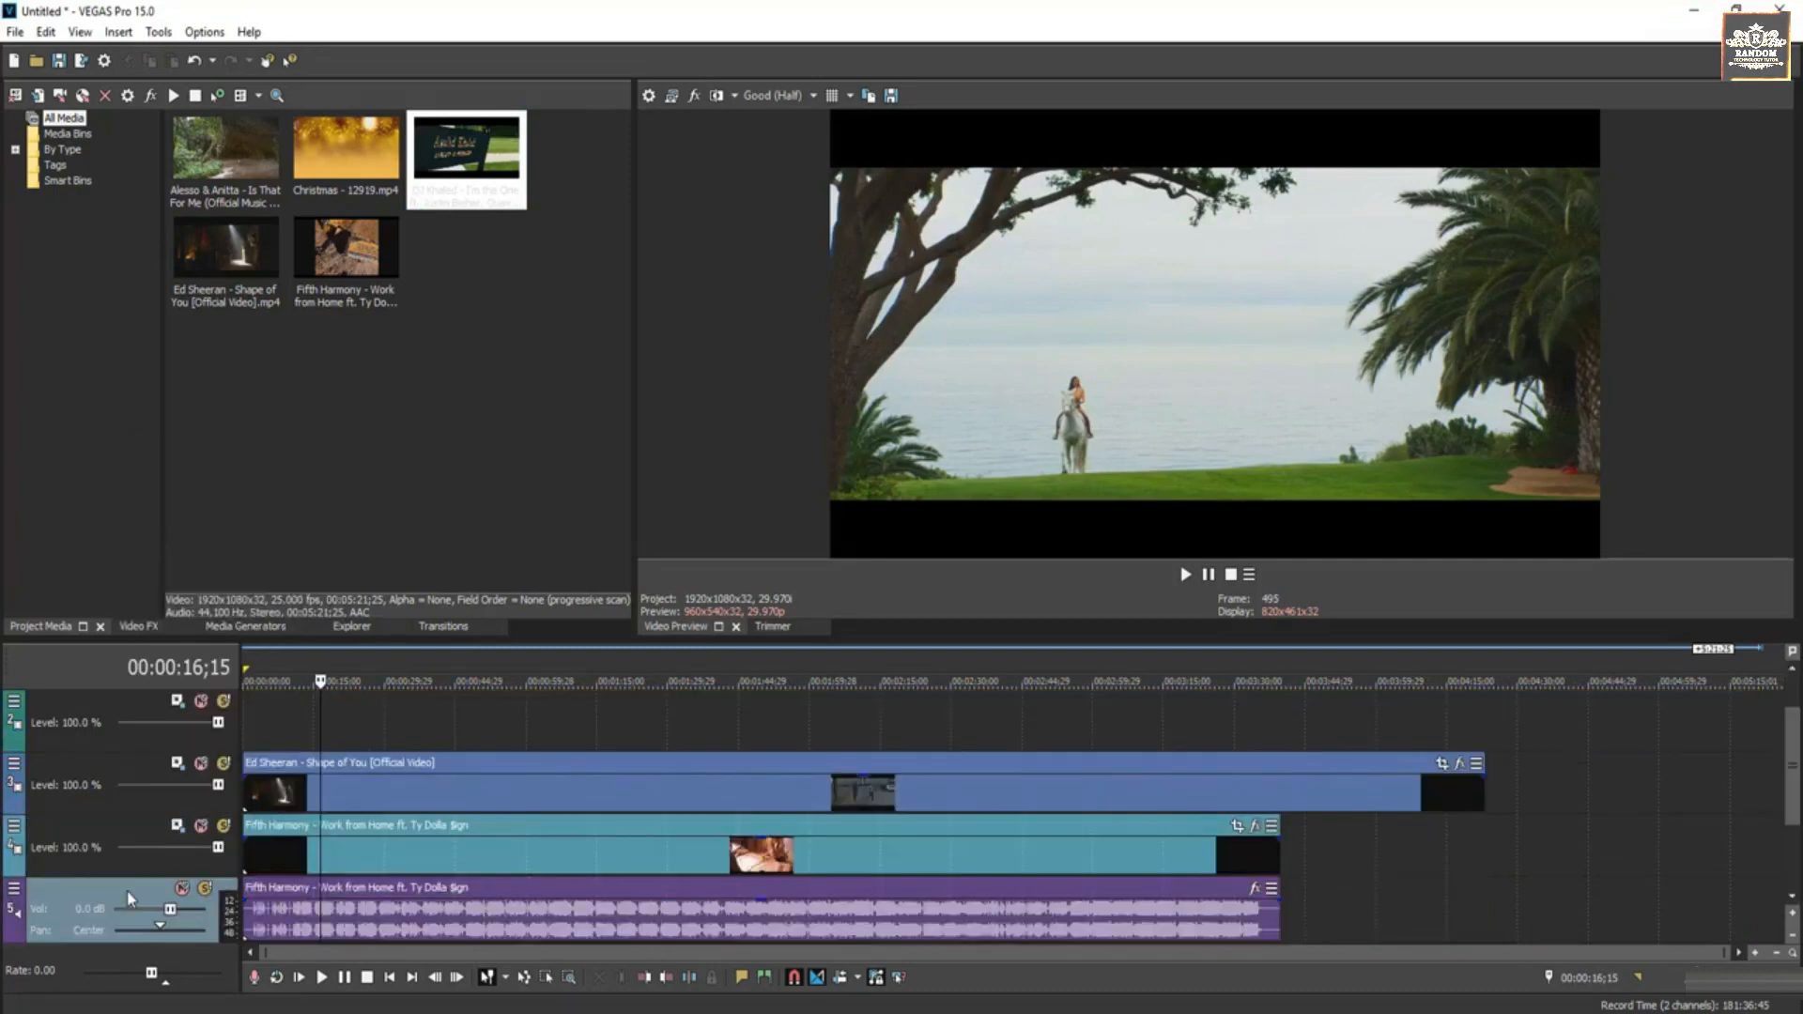
pyautogui.rightClick(131, 901)
pyautogui.click(218, 543)
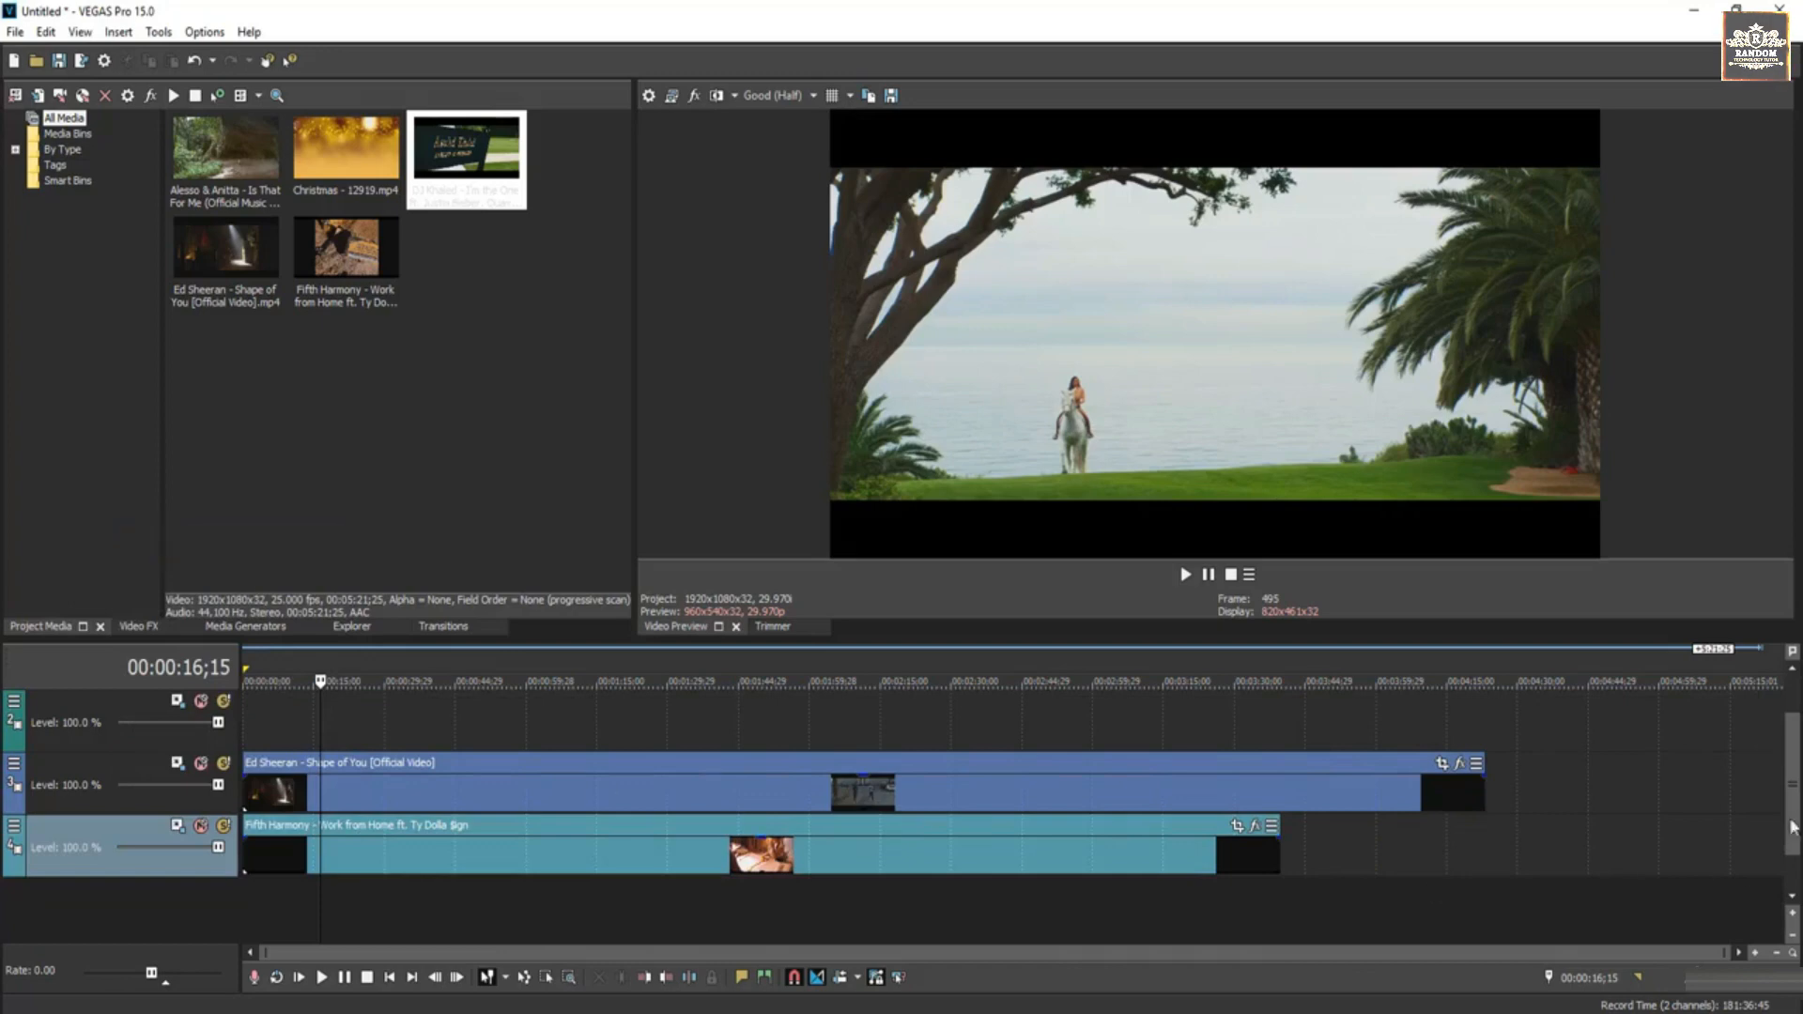
# Add the Alesso & Anitta clip at the start of the fourth track and move the Fifth Harmony clip to the empty second track.
pyautogui.moveTo(1793, 795); pyautogui.dragTo(1409, 706)
pyautogui.moveTo(250, 143); pyautogui.dragTo(334, 880)
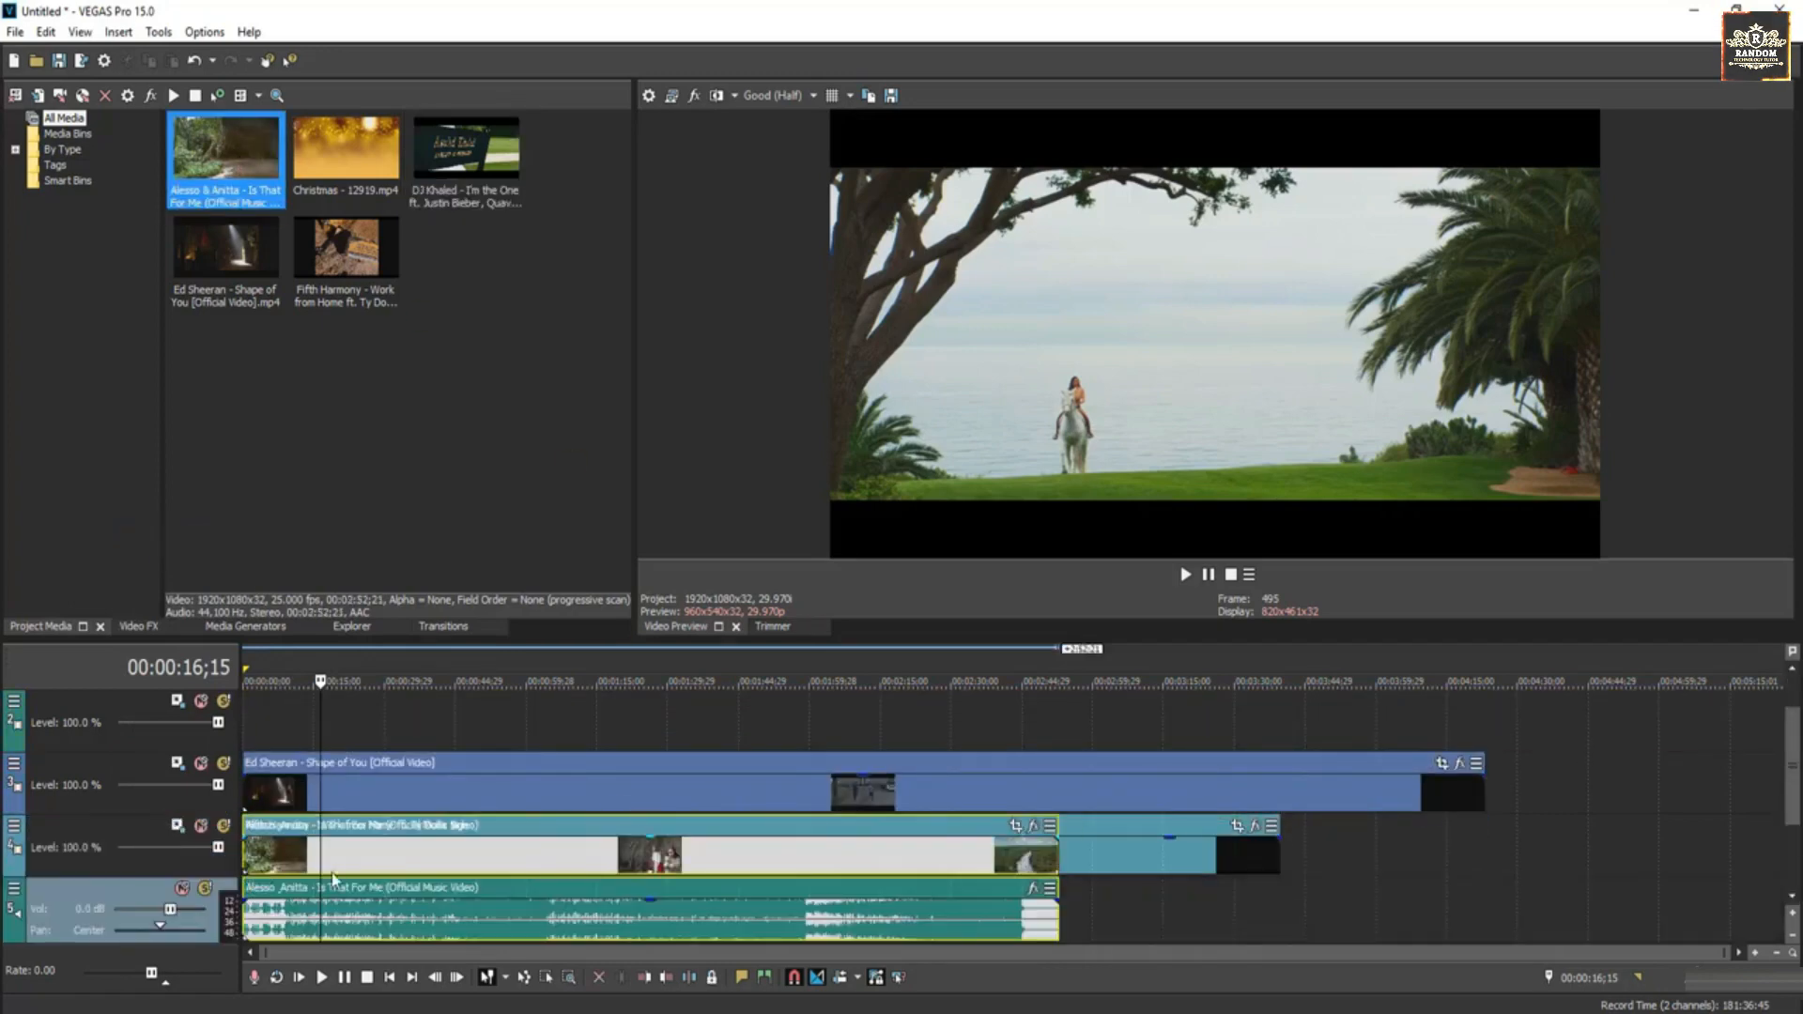
pyautogui.moveTo(1124, 862); pyautogui.dragTo(1113, 730)
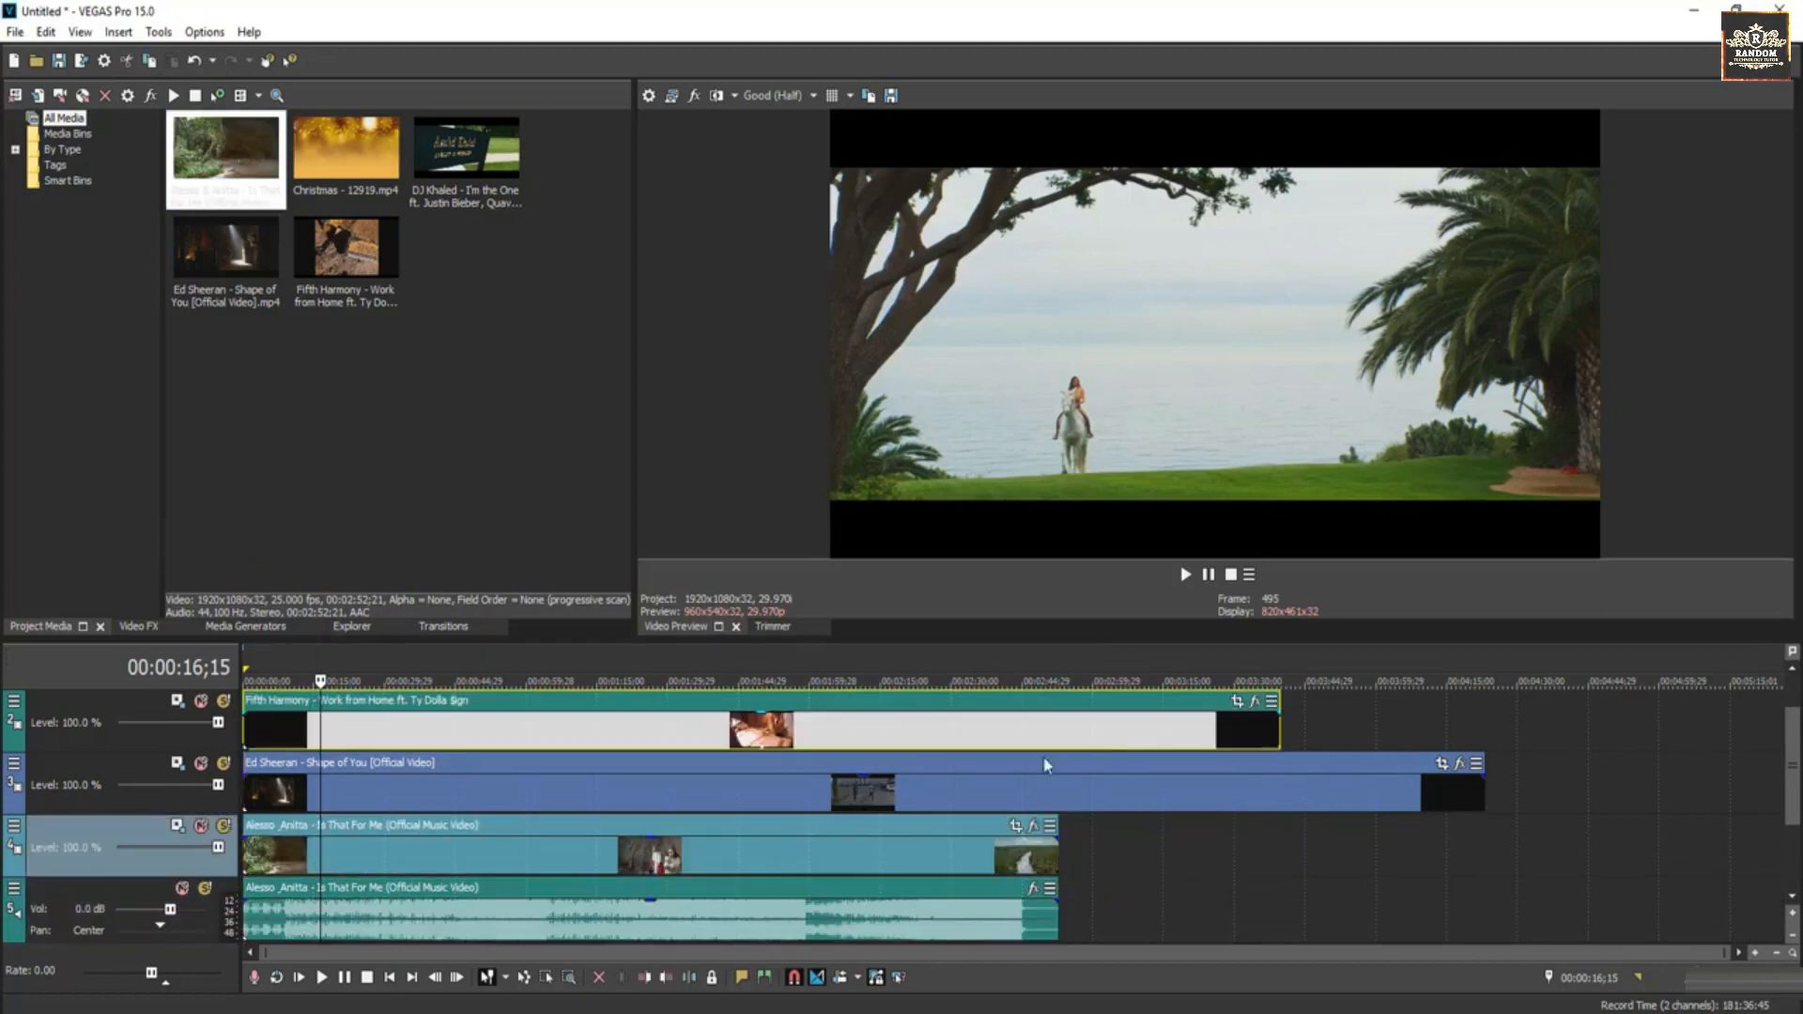
# Delete the audio track of the Alesso & Anitta clip.
pyautogui.rightClick(131, 888)
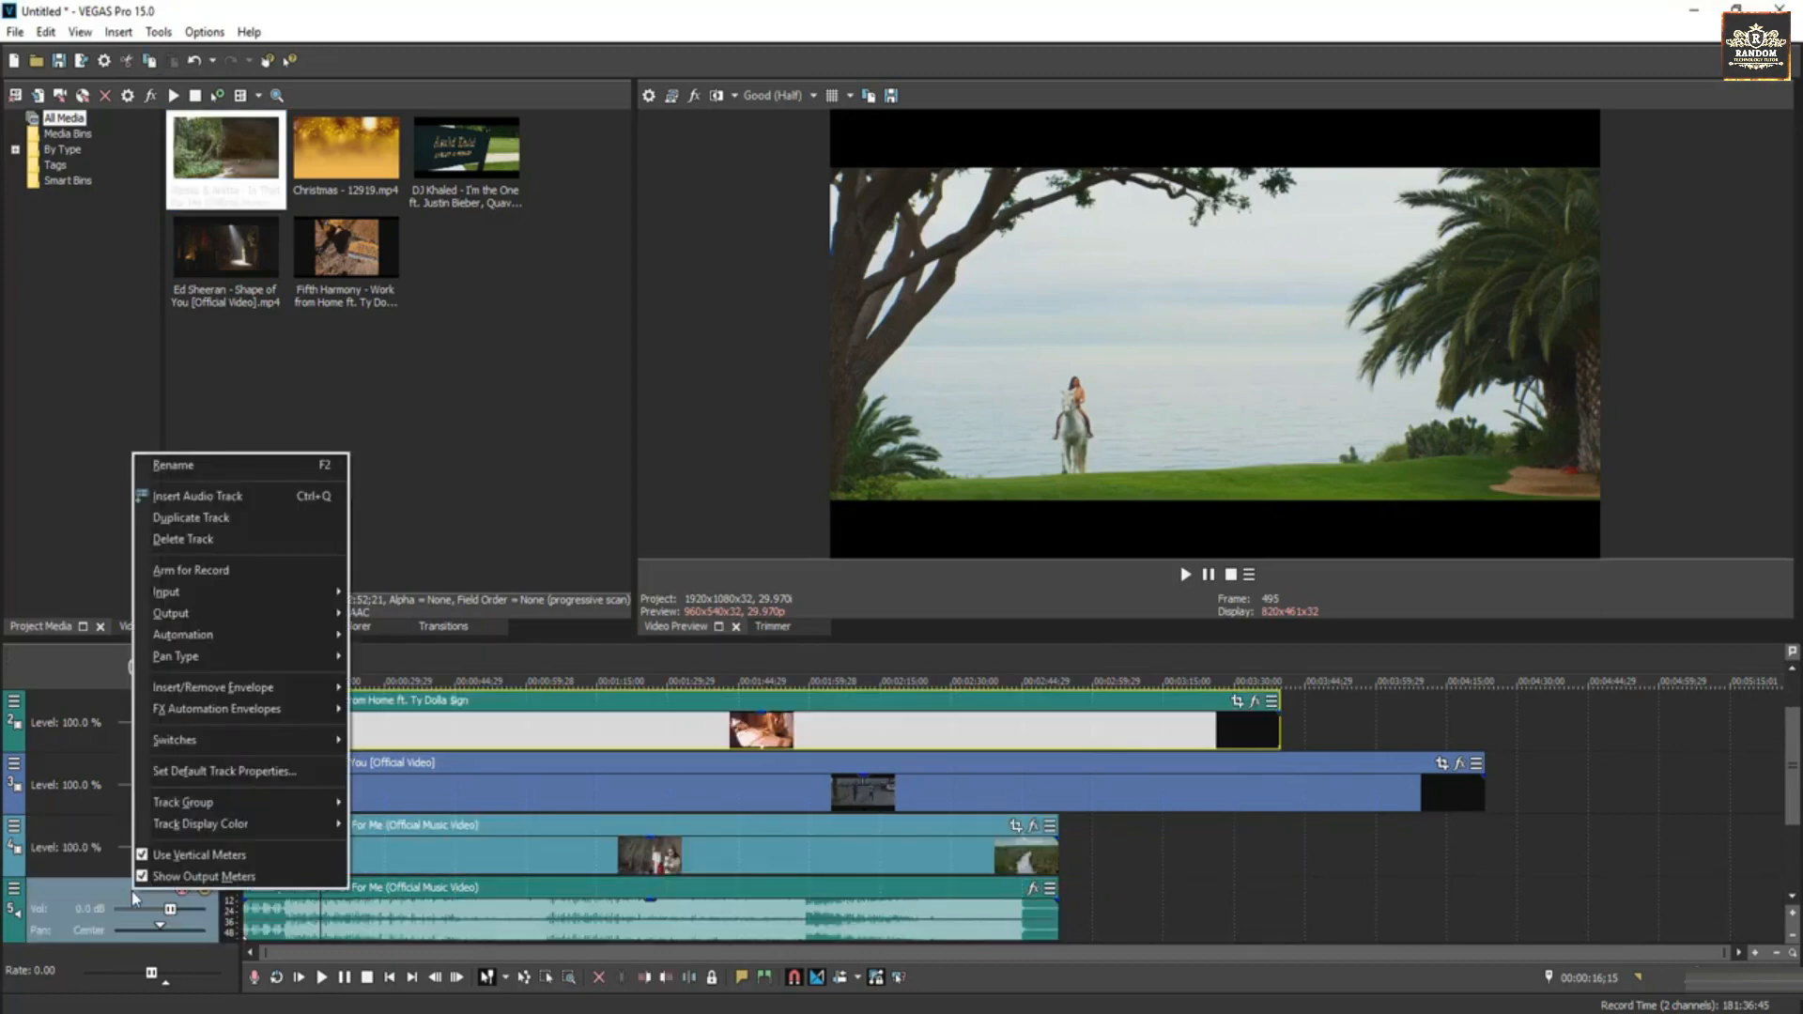
pyautogui.click(197, 541)
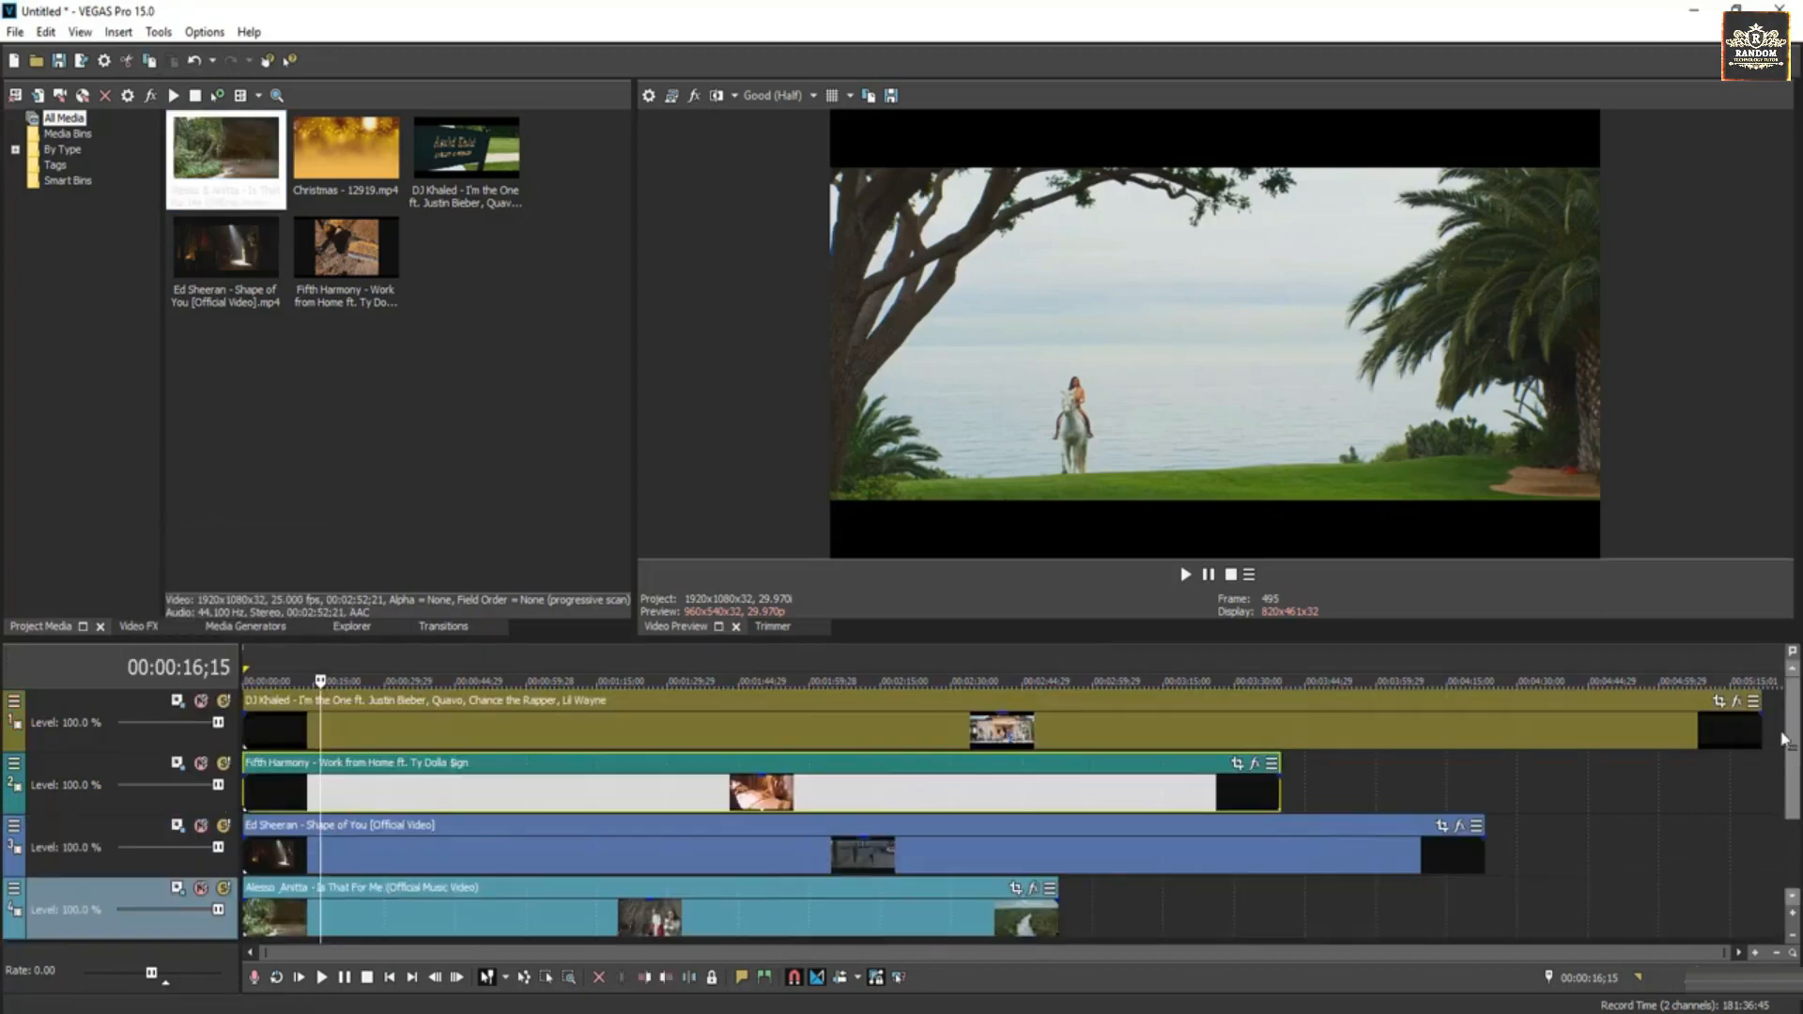
# Split the DJ Khaled clip at 00:01:15;29.
pyautogui.click(602, 730)
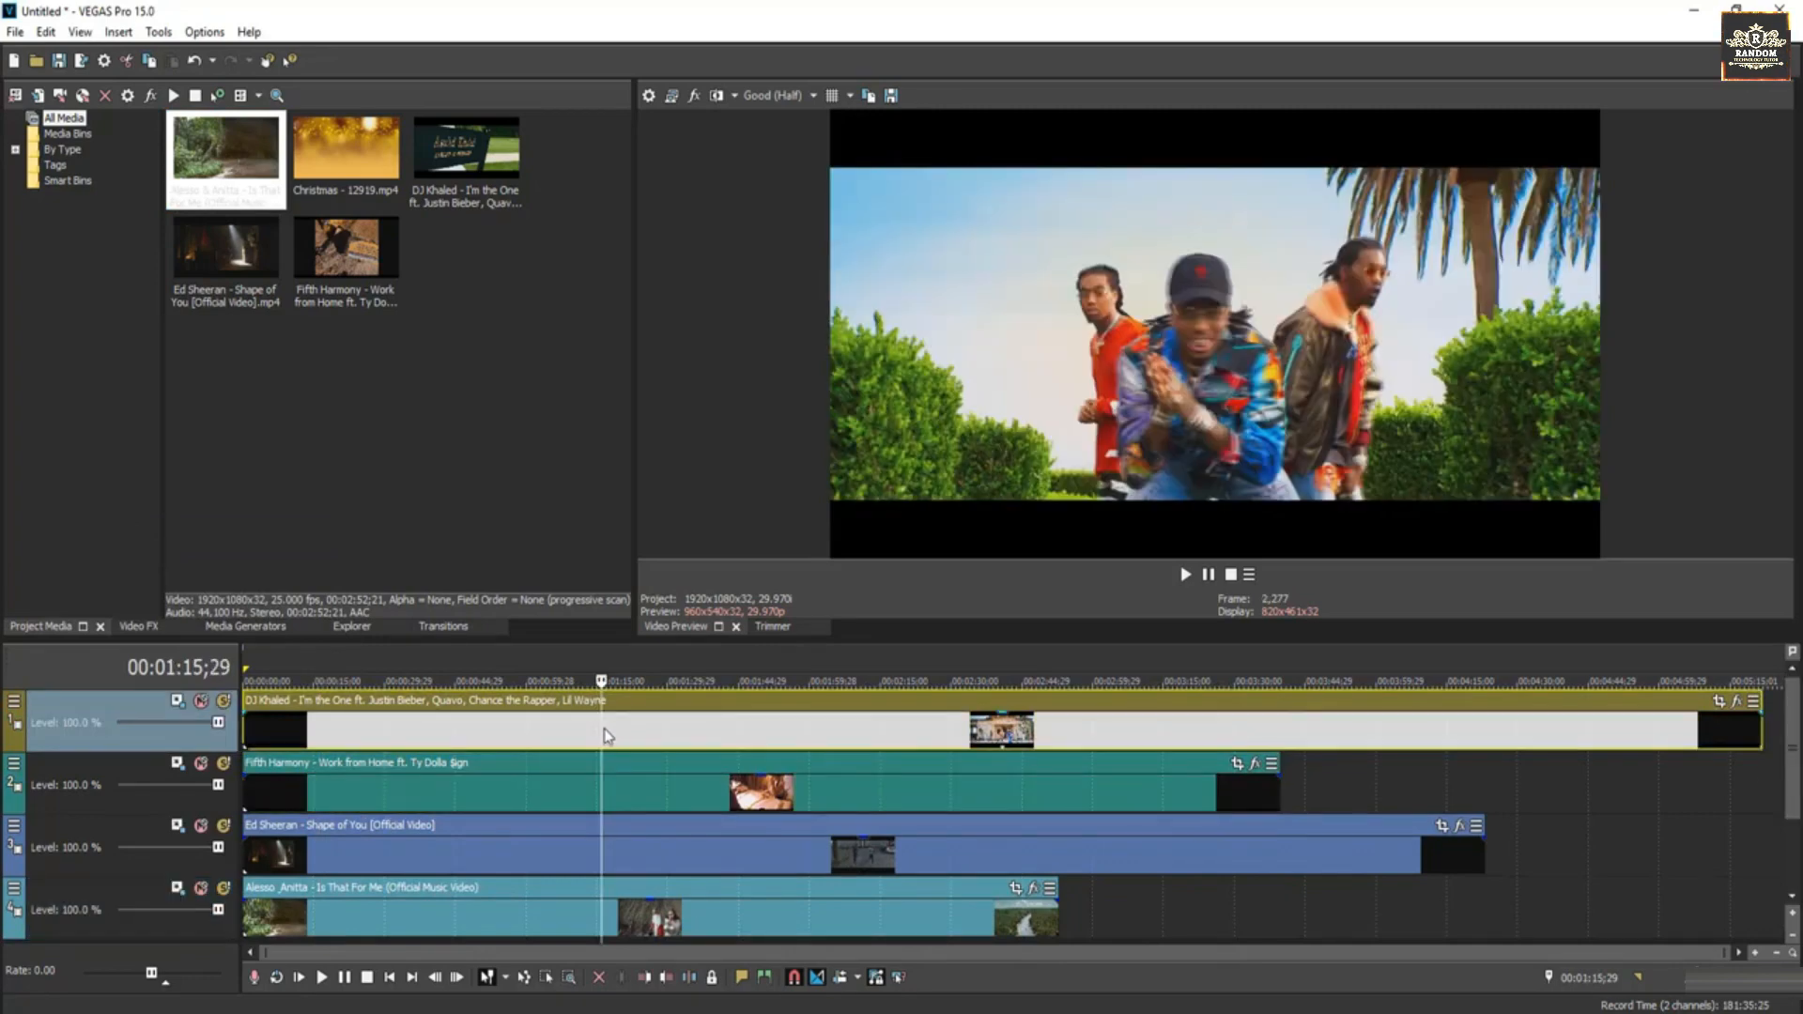
pyautogui.rightClick(603, 729)
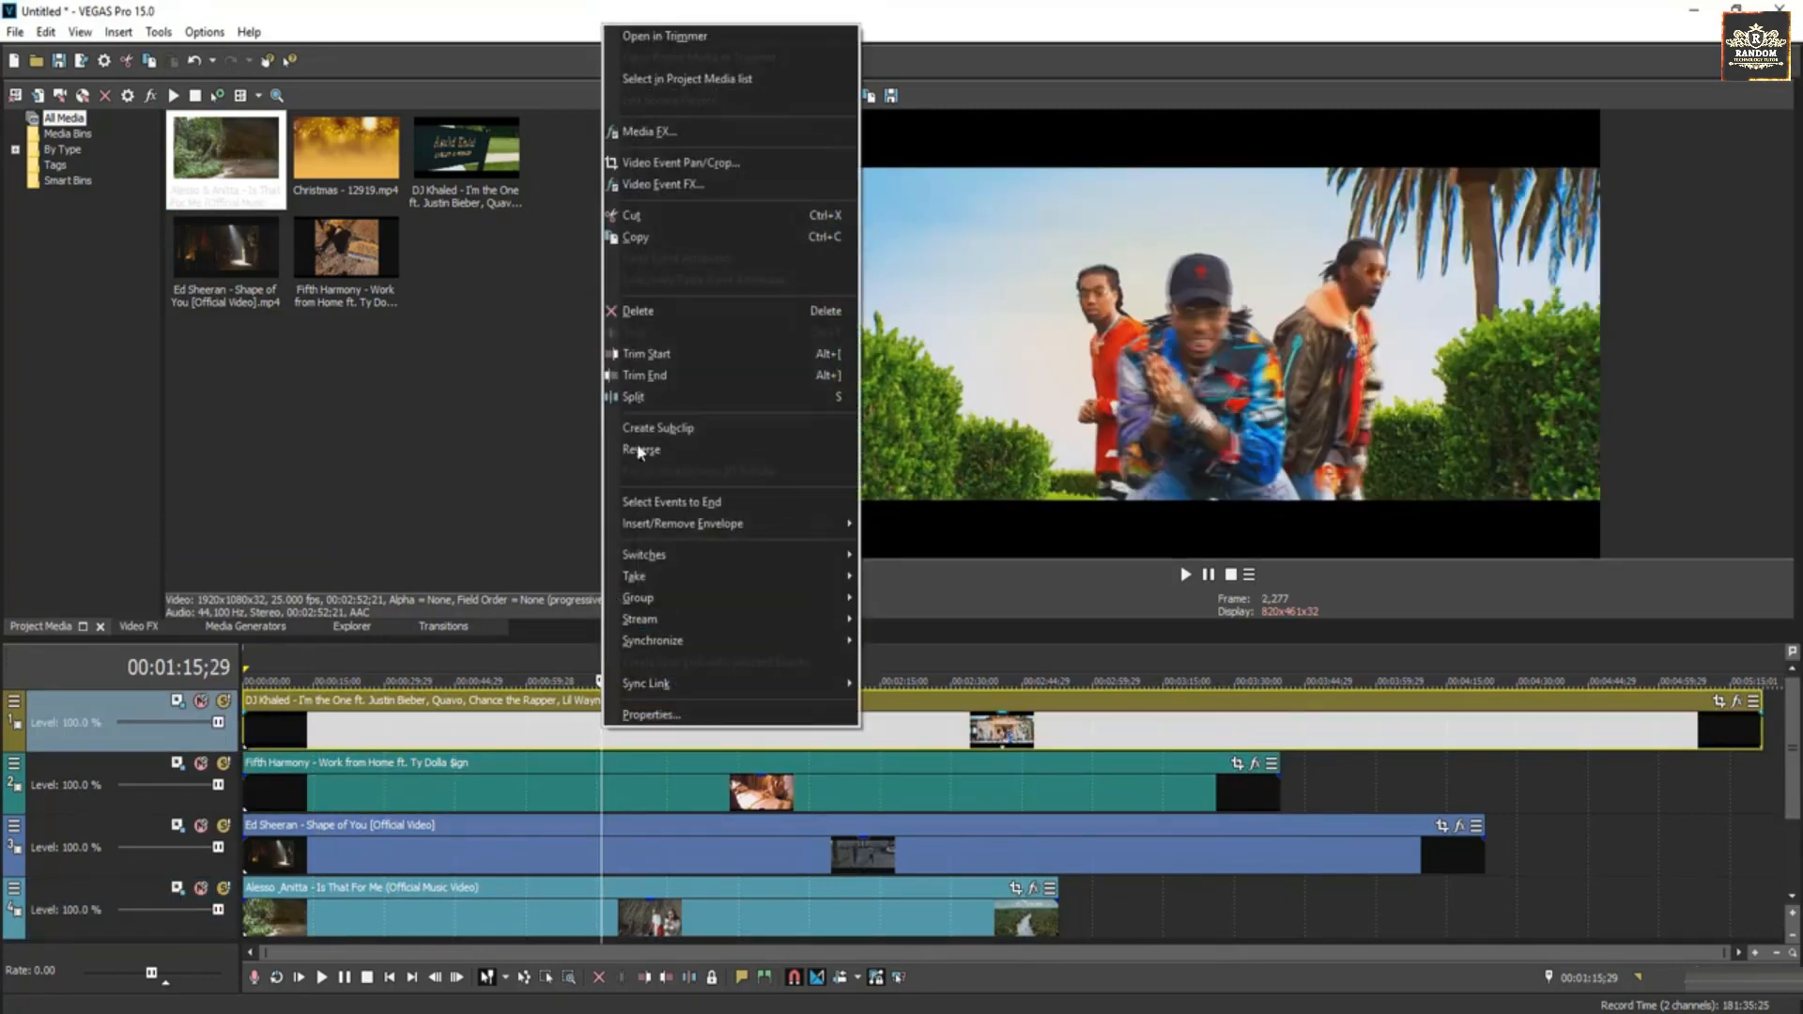
pyautogui.click(638, 399)
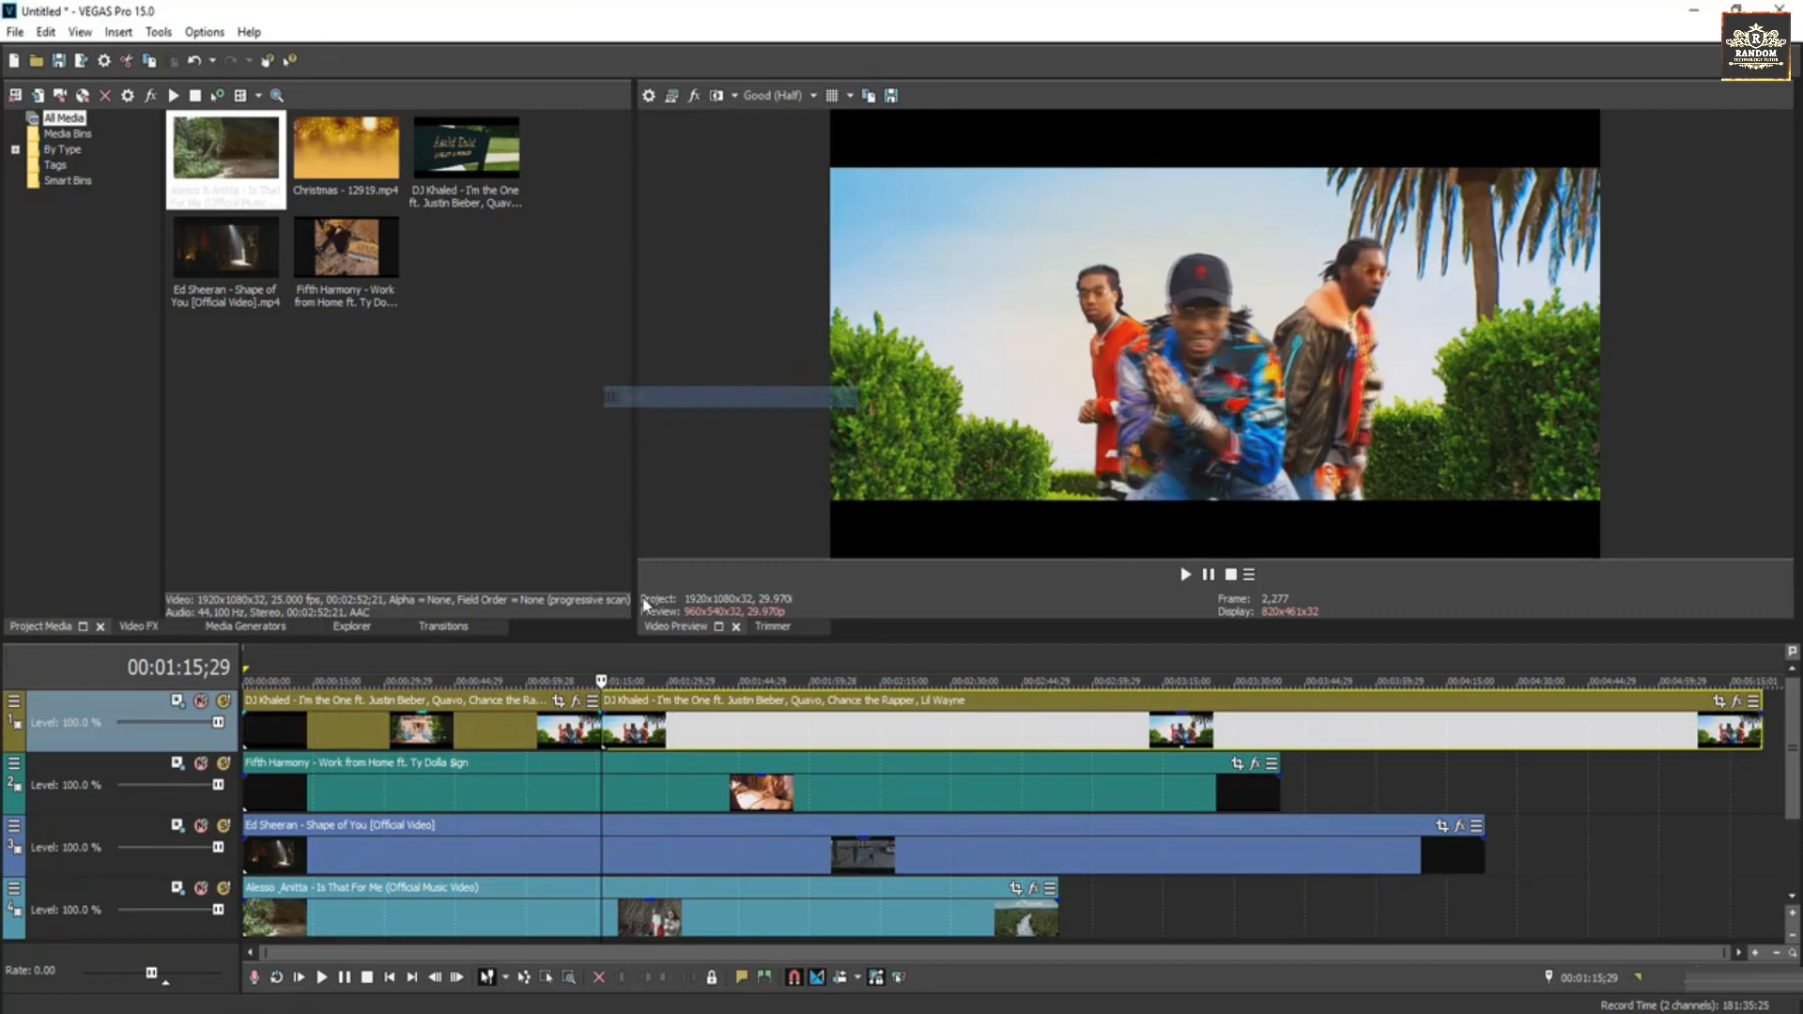
# Delete the DJ Khaled portion after the cut and split the Fifth Harmony clip at 00:01:15;29.
pyautogui.click(658, 733)
pyautogui.keyDown('ctrl'); pyautogui.click(714, 787); pyautogui.keyUp('ctrl')
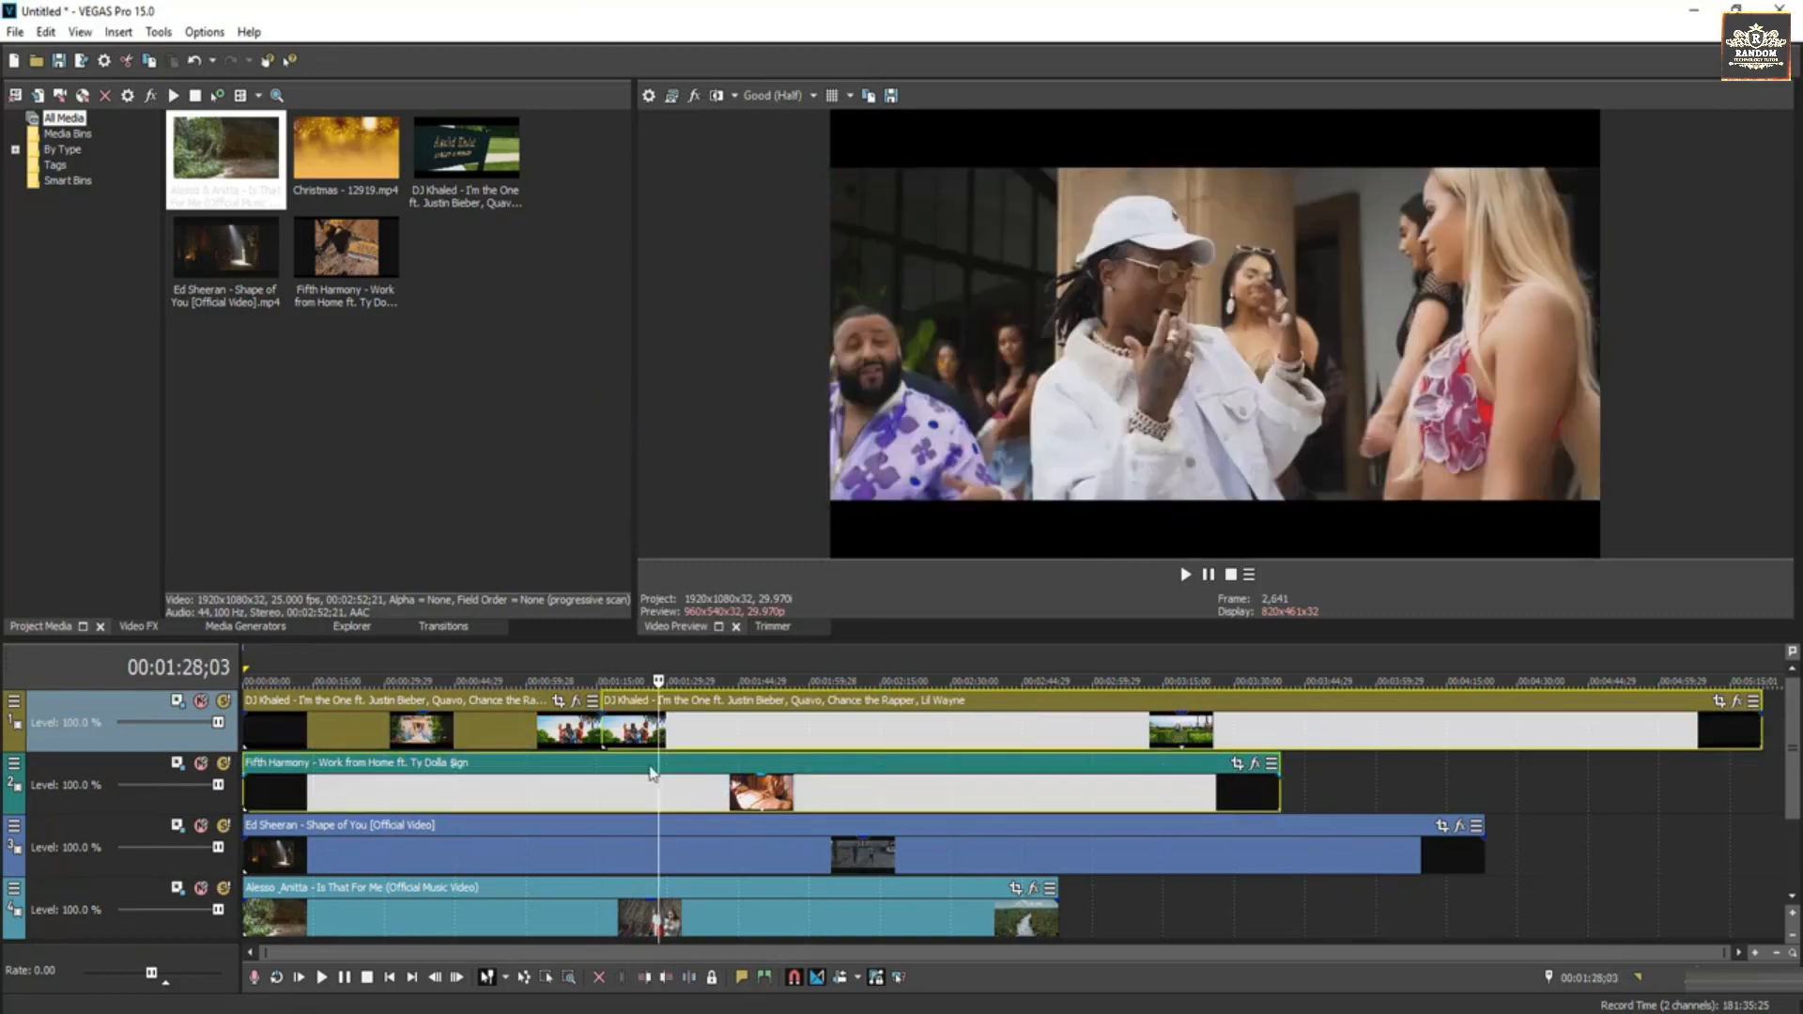
pyautogui.click(640, 721)
pyautogui.click(719, 734)
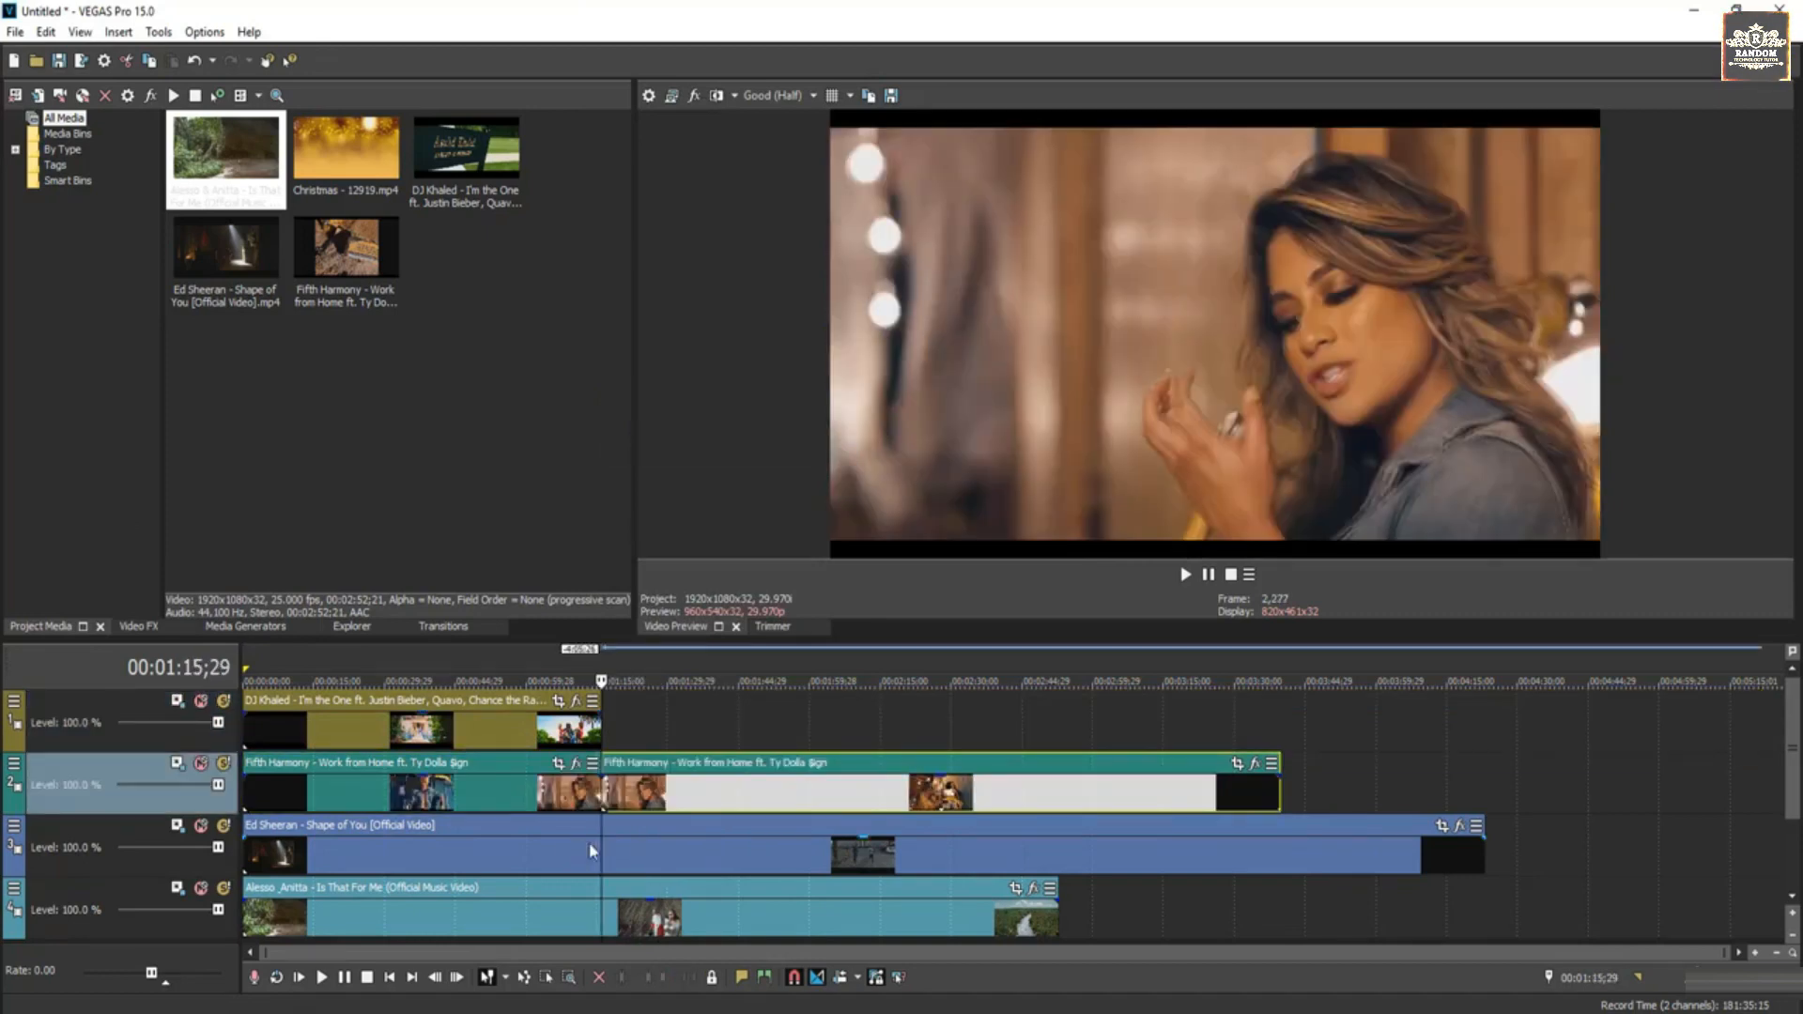
# Split the Ed Sheeran and Alesso & Anitta clips at 00:01:15;29.
pyautogui.rightClick(602, 856)
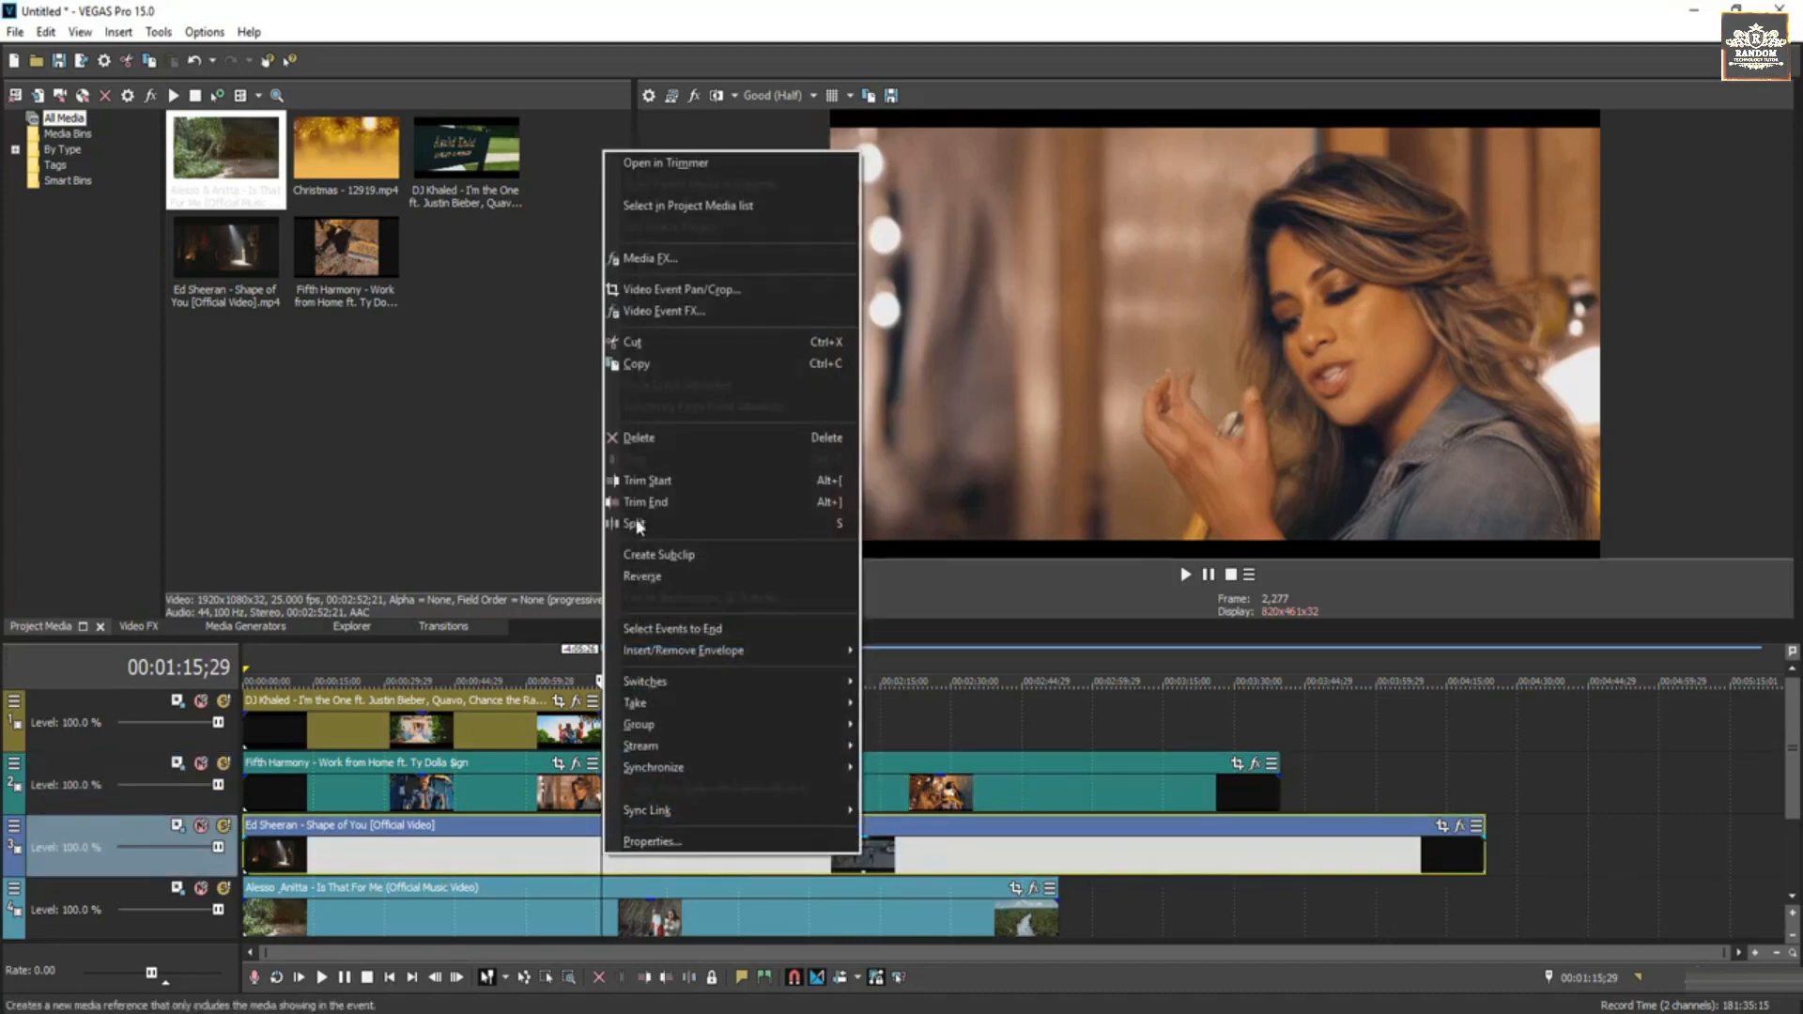
pyautogui.click(664, 527)
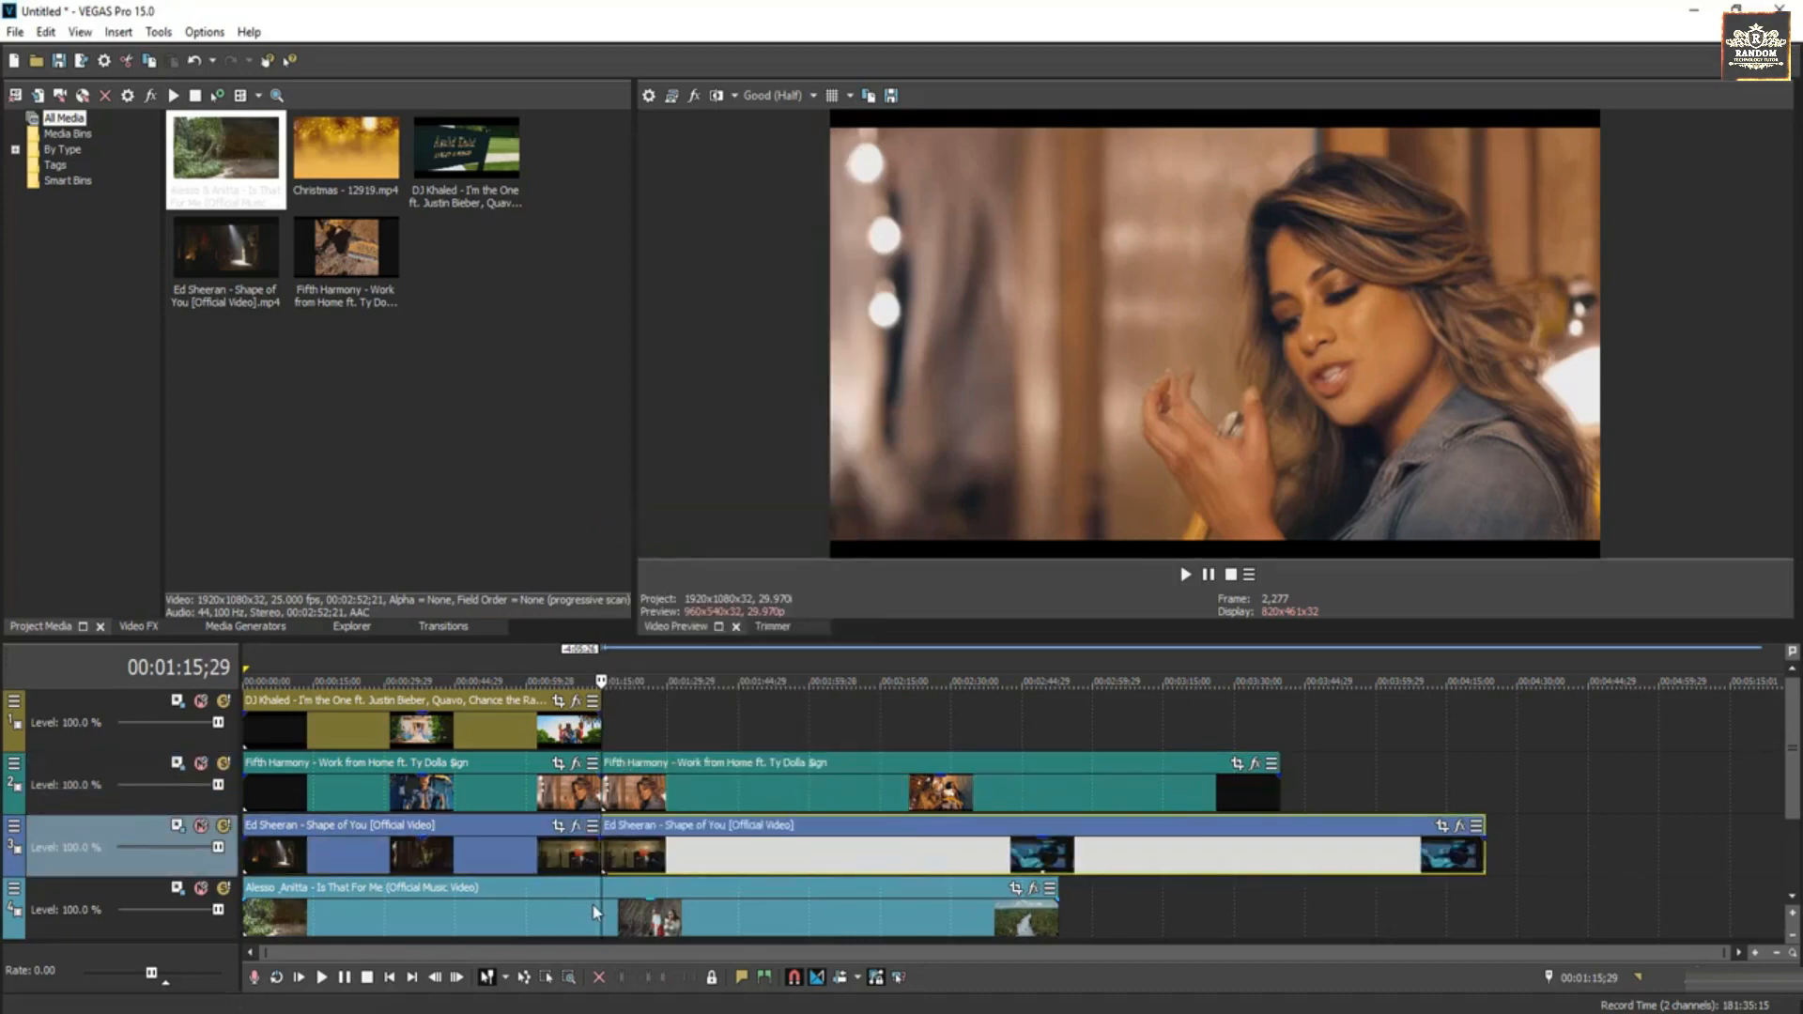
pyautogui.rightClick(597, 904)
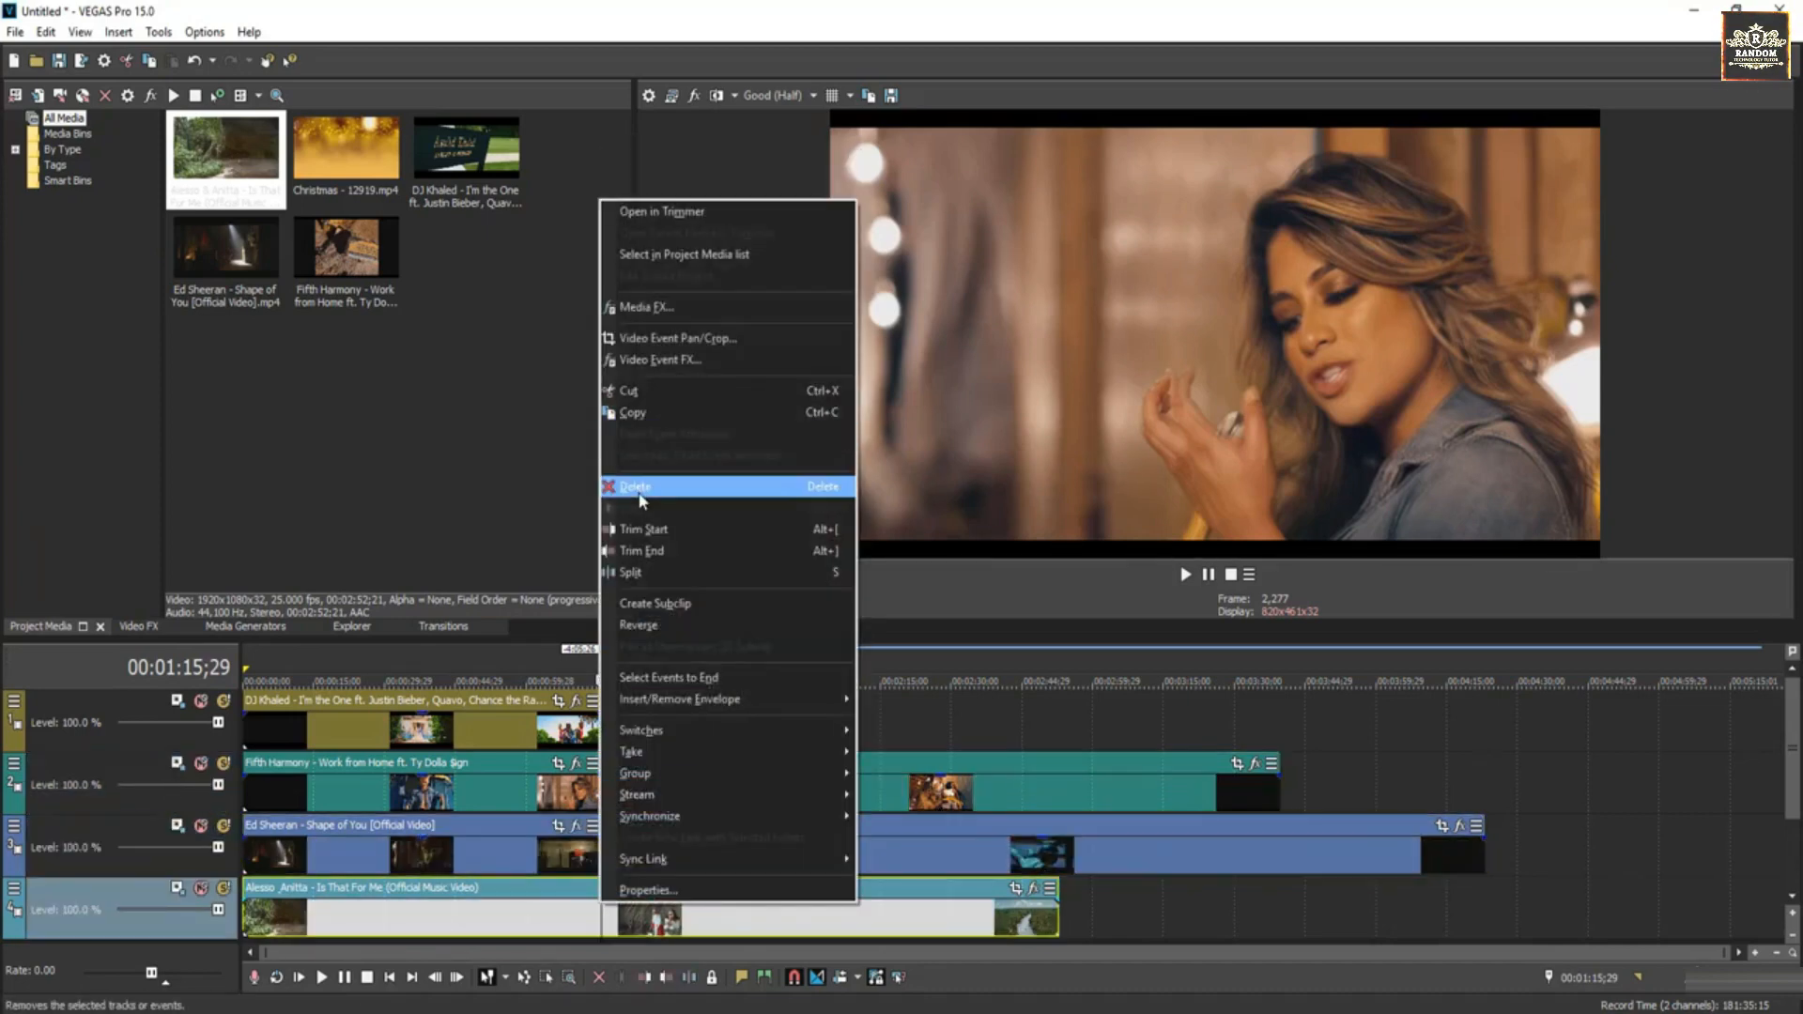
pyautogui.click(642, 572)
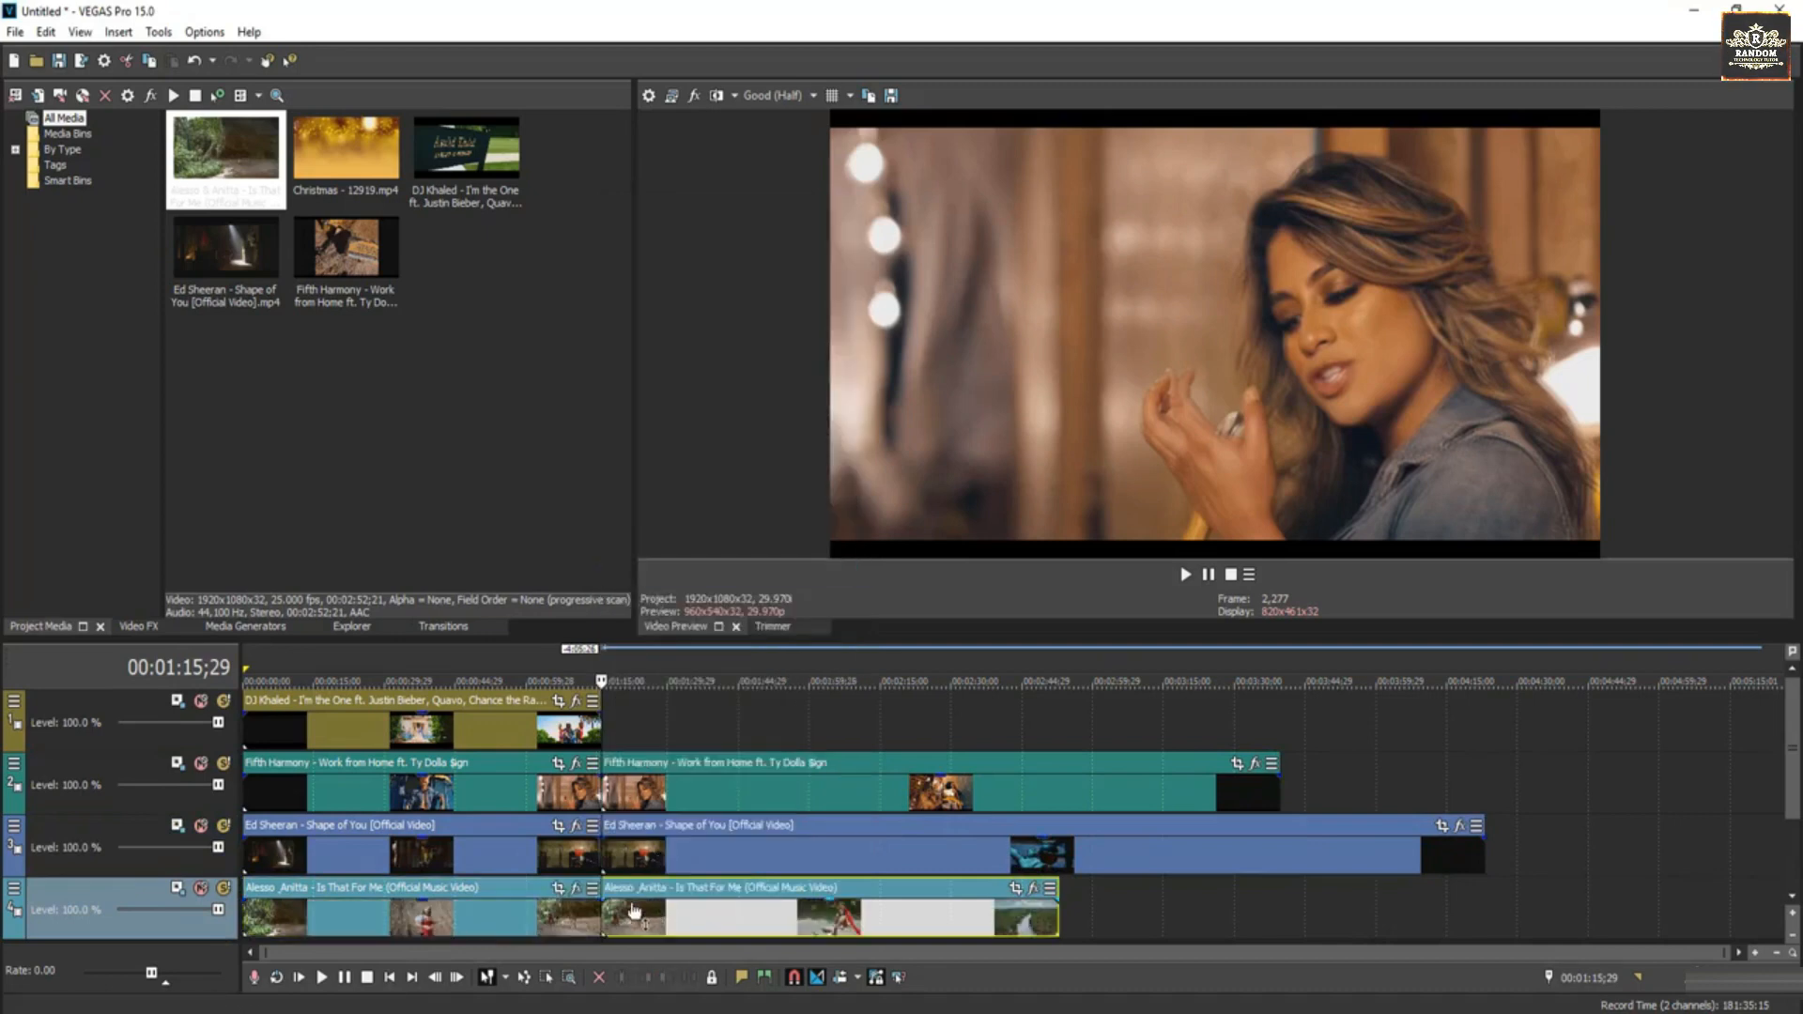
# Delete the portions after the cut of the Alesso & Anitta, Ed Sheeran and Fifth Harmony clips.
pyautogui.click(668, 910)
pyautogui.press('Delete')
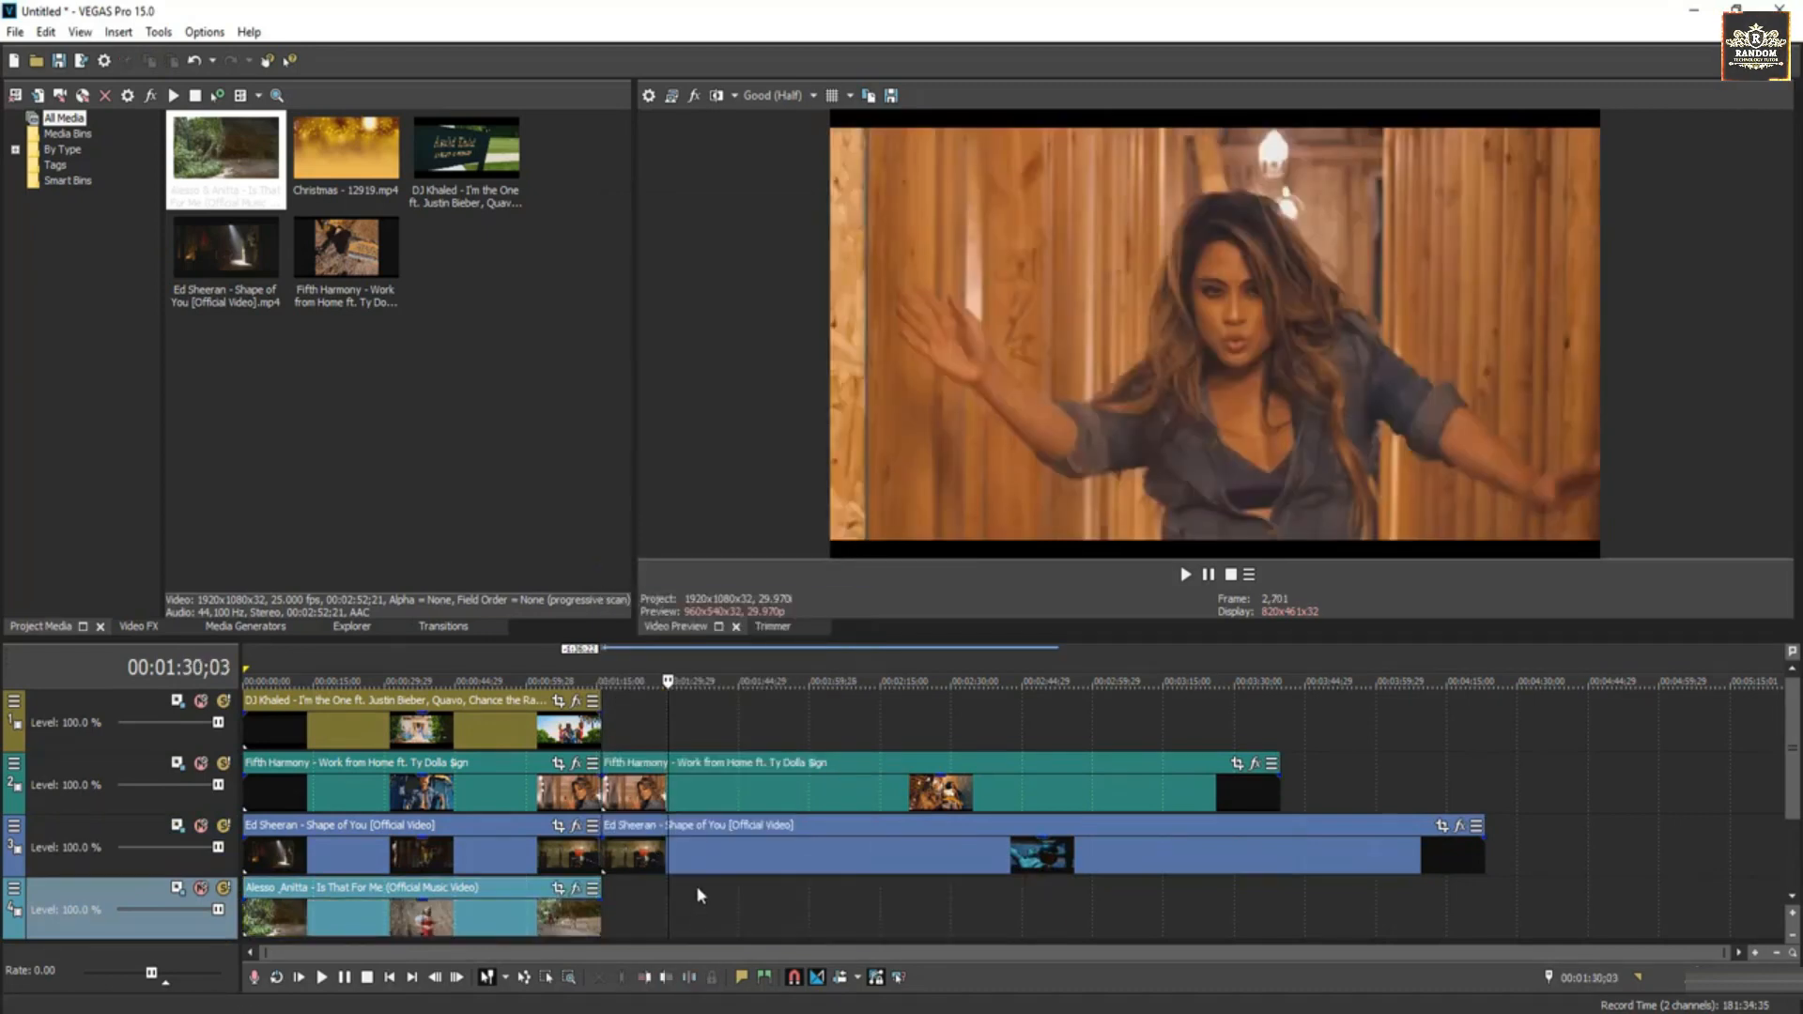
pyautogui.click(698, 843)
pyautogui.press('Delete')
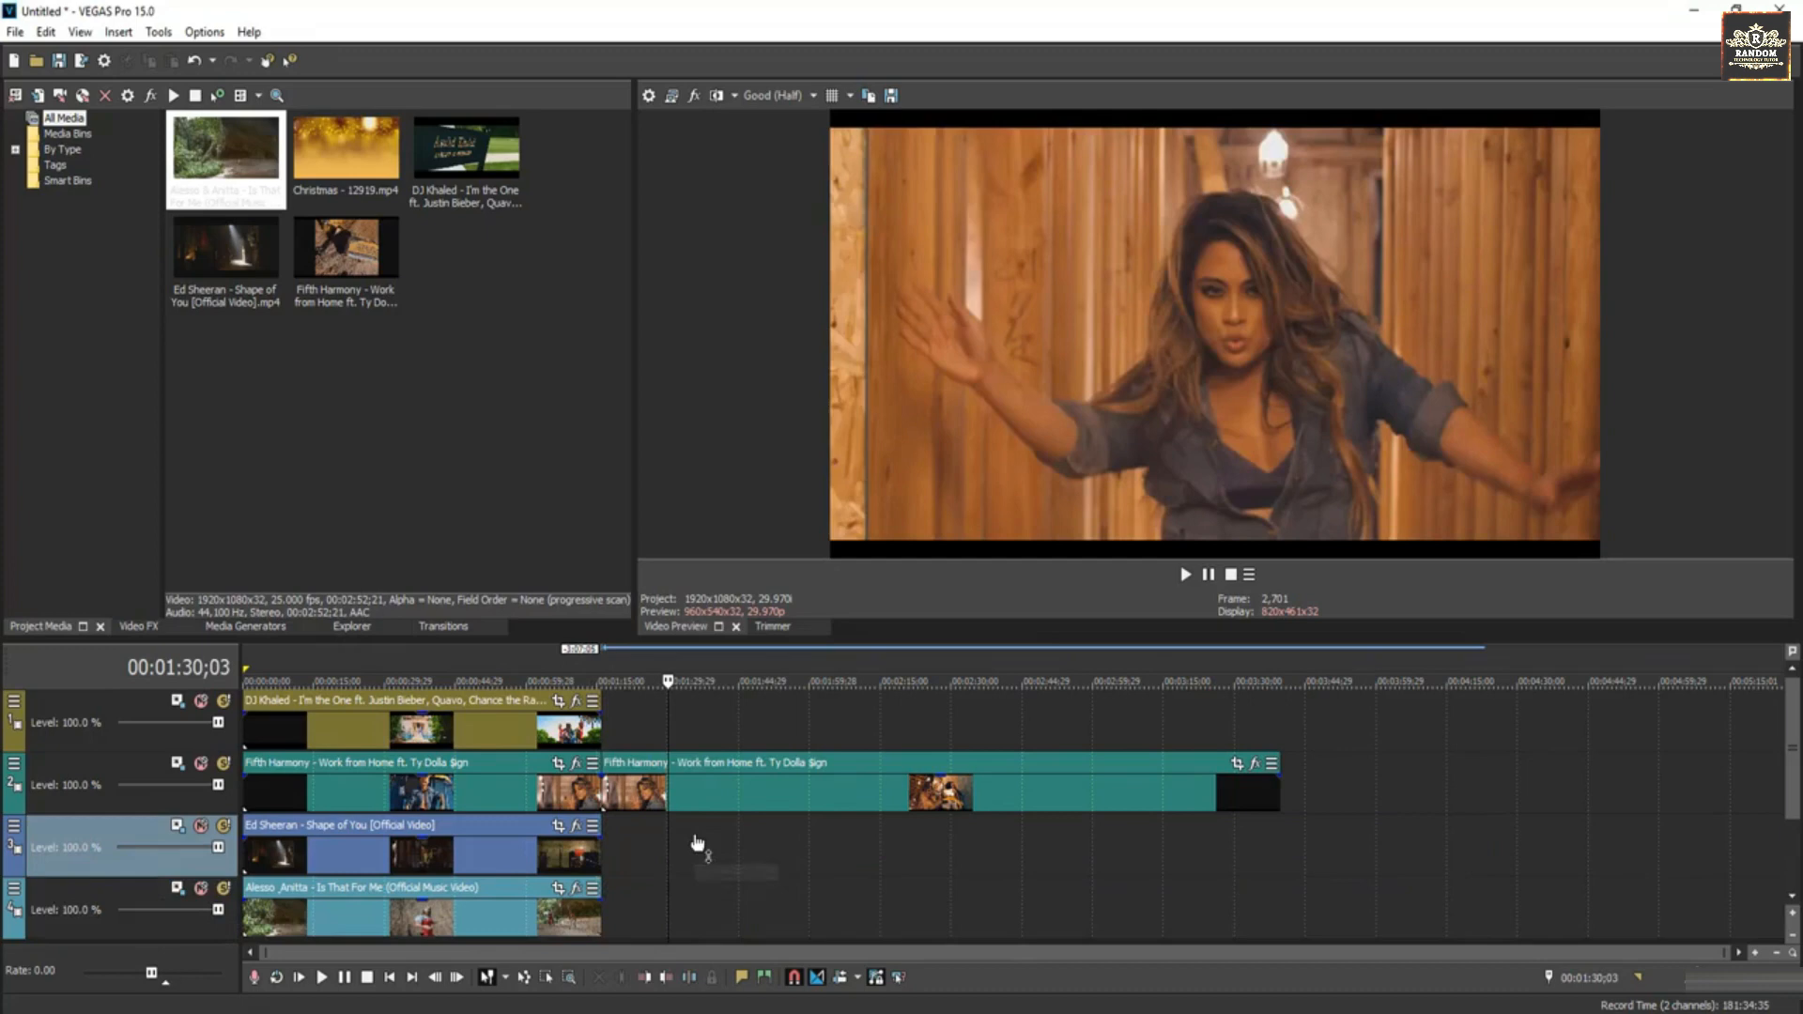
pyautogui.click(689, 777)
pyautogui.press('Delete')
# Search the video effects for "pic" and apply the default Picture In Picture preset to the DJ Khaled clip.
pyautogui.click(350, 732)
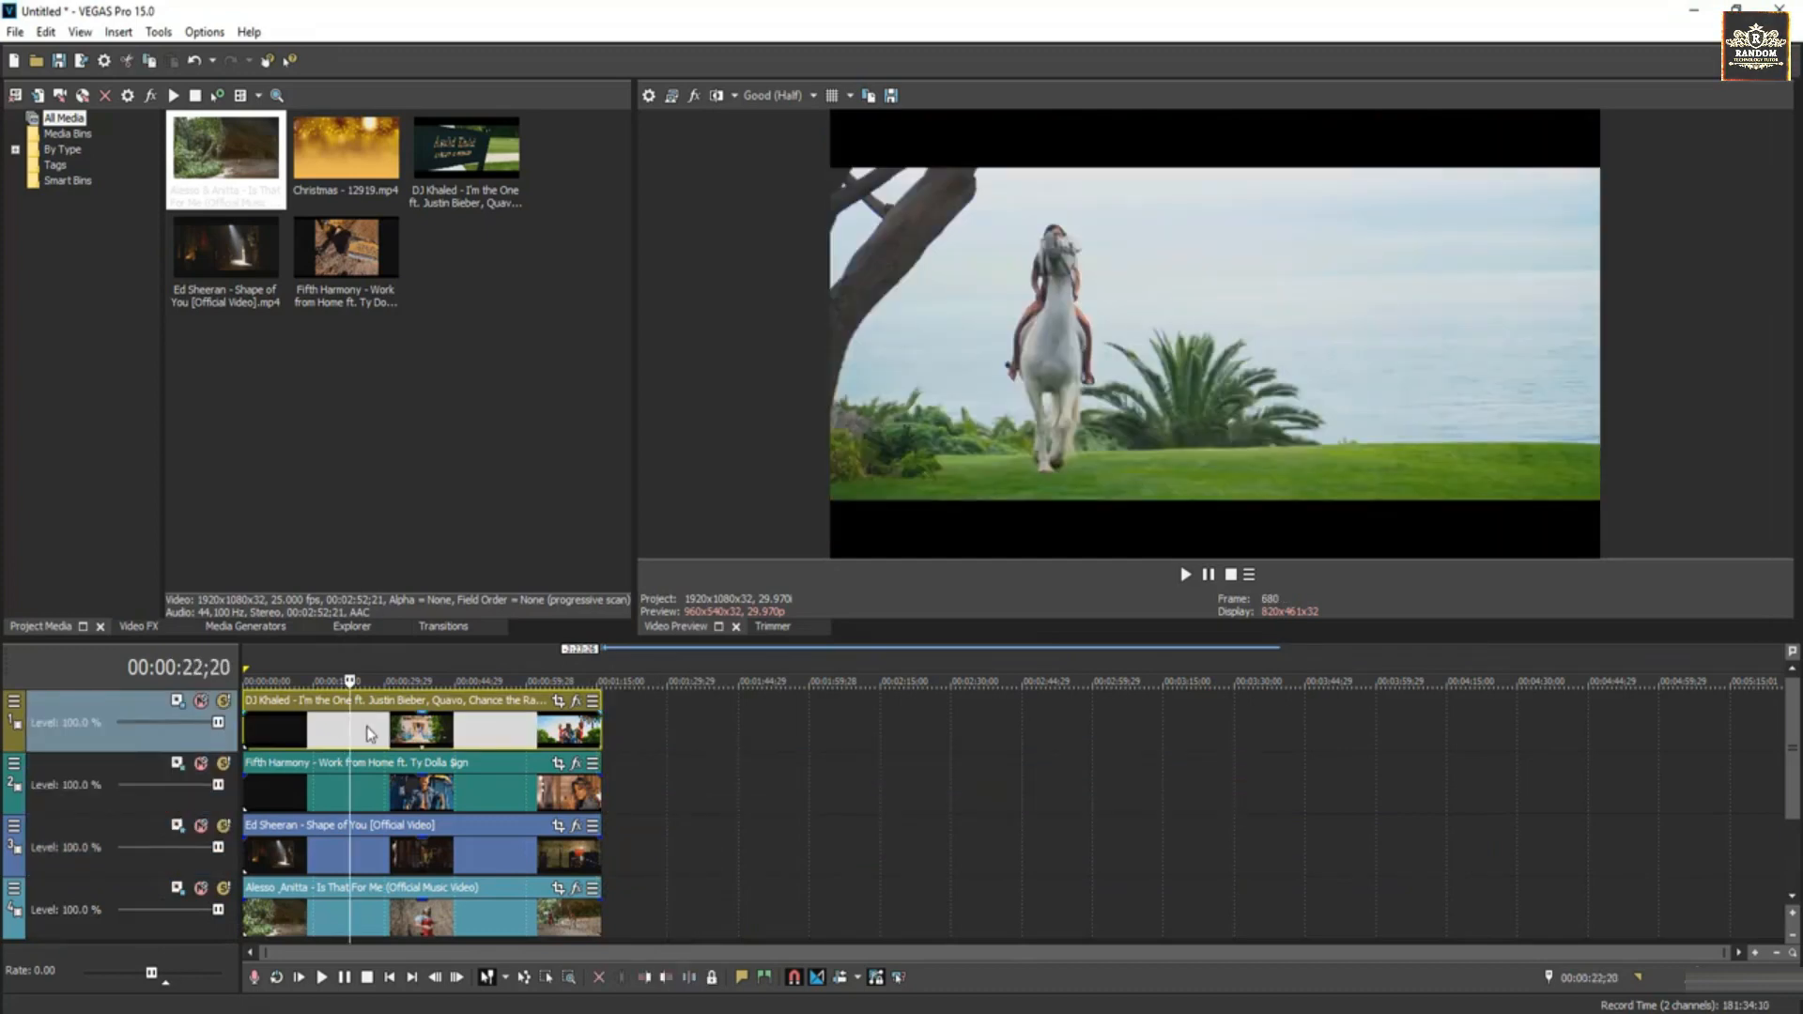
pyautogui.click(138, 626)
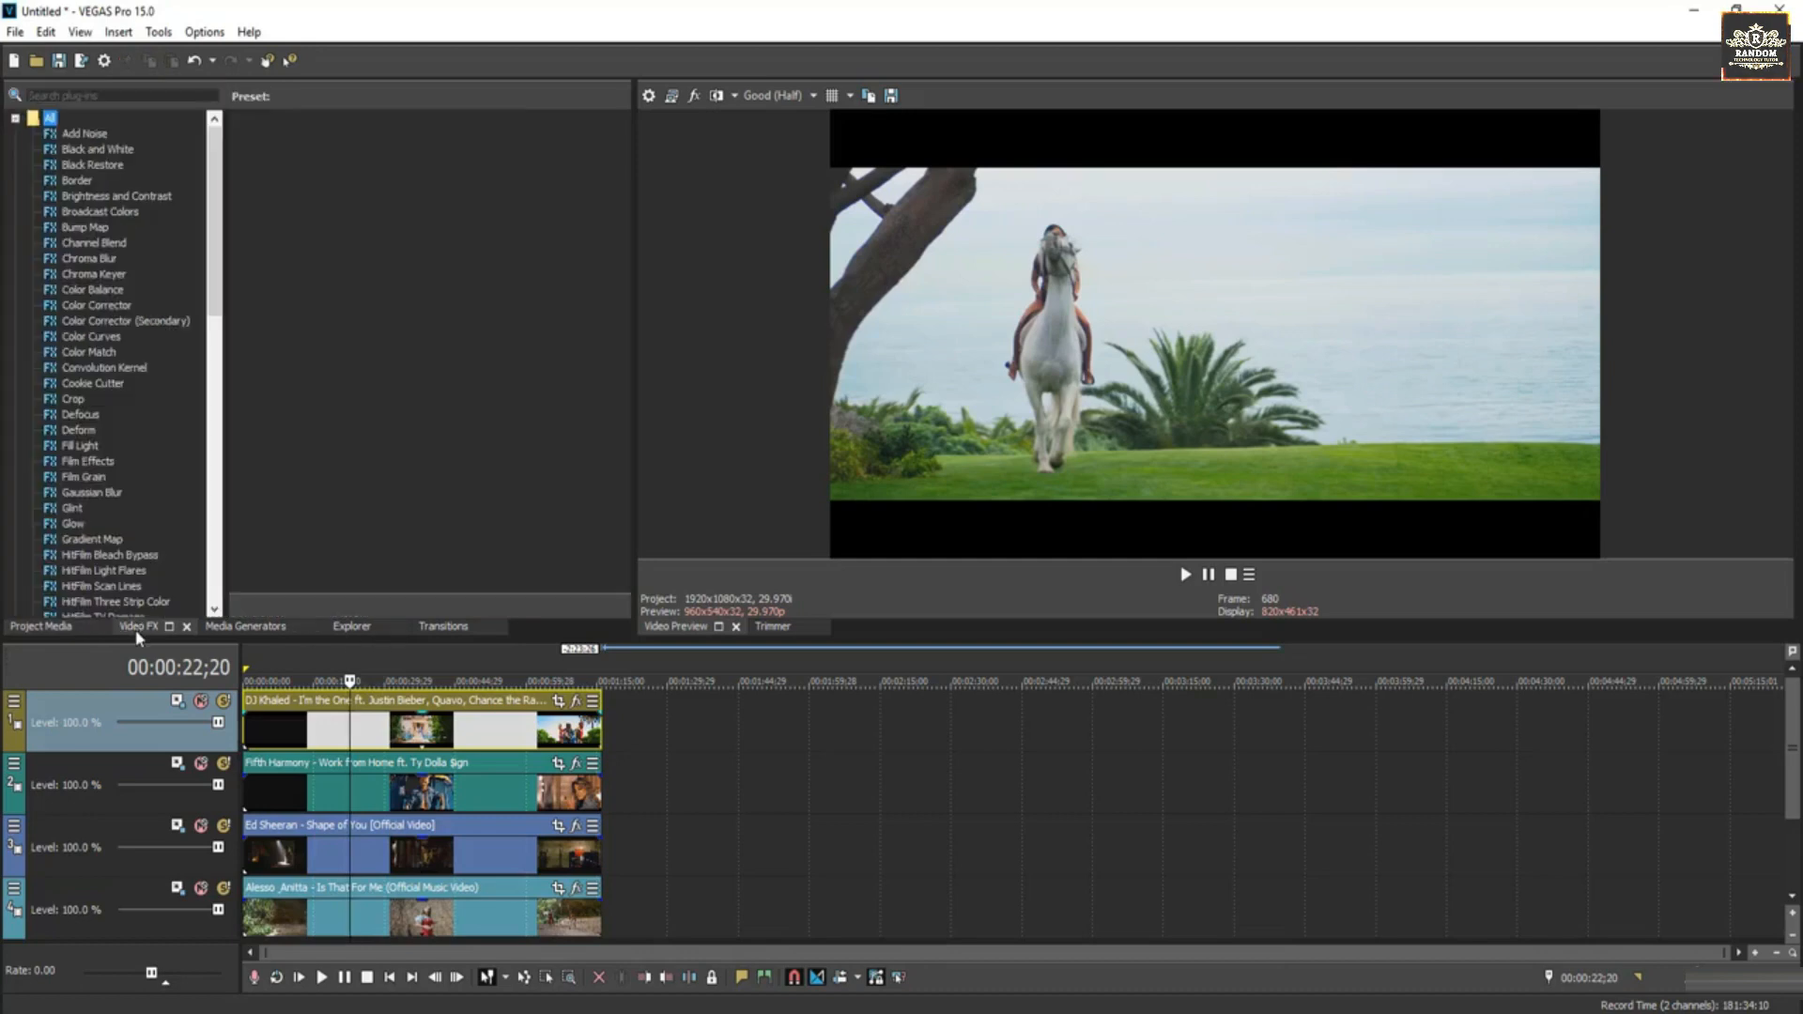
pyautogui.click(114, 94)
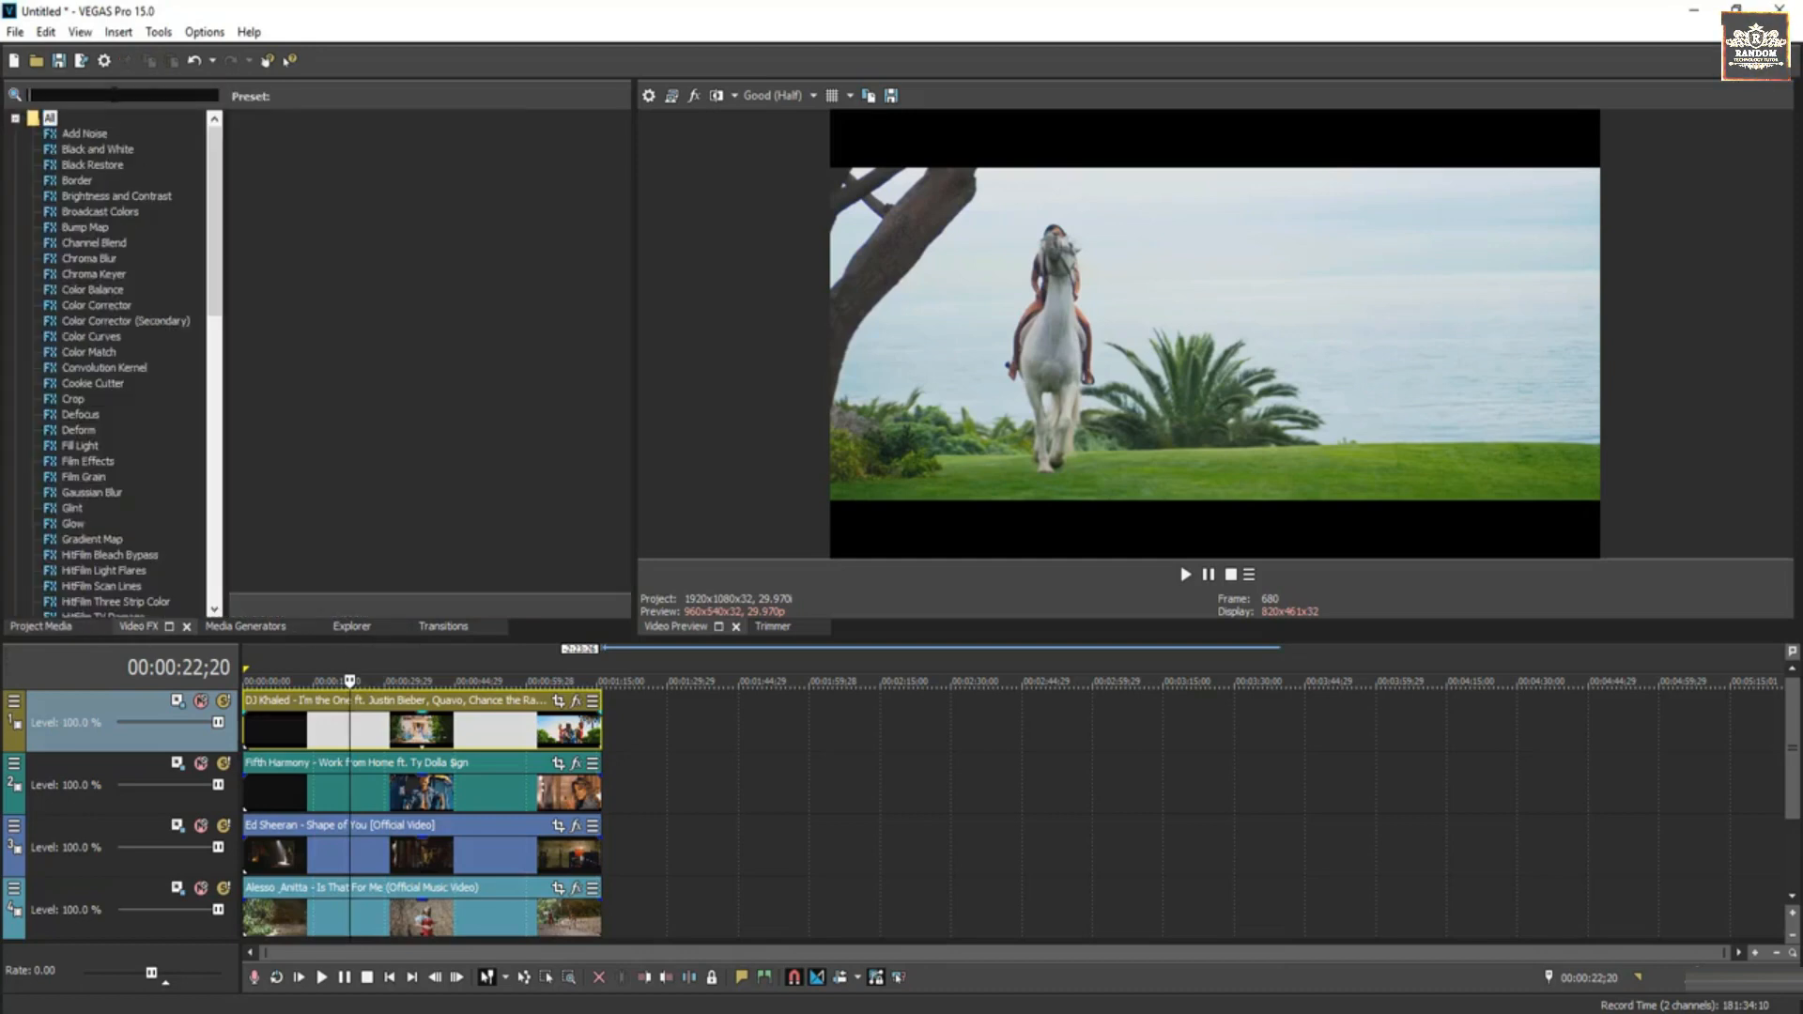
pyautogui.write('pic')
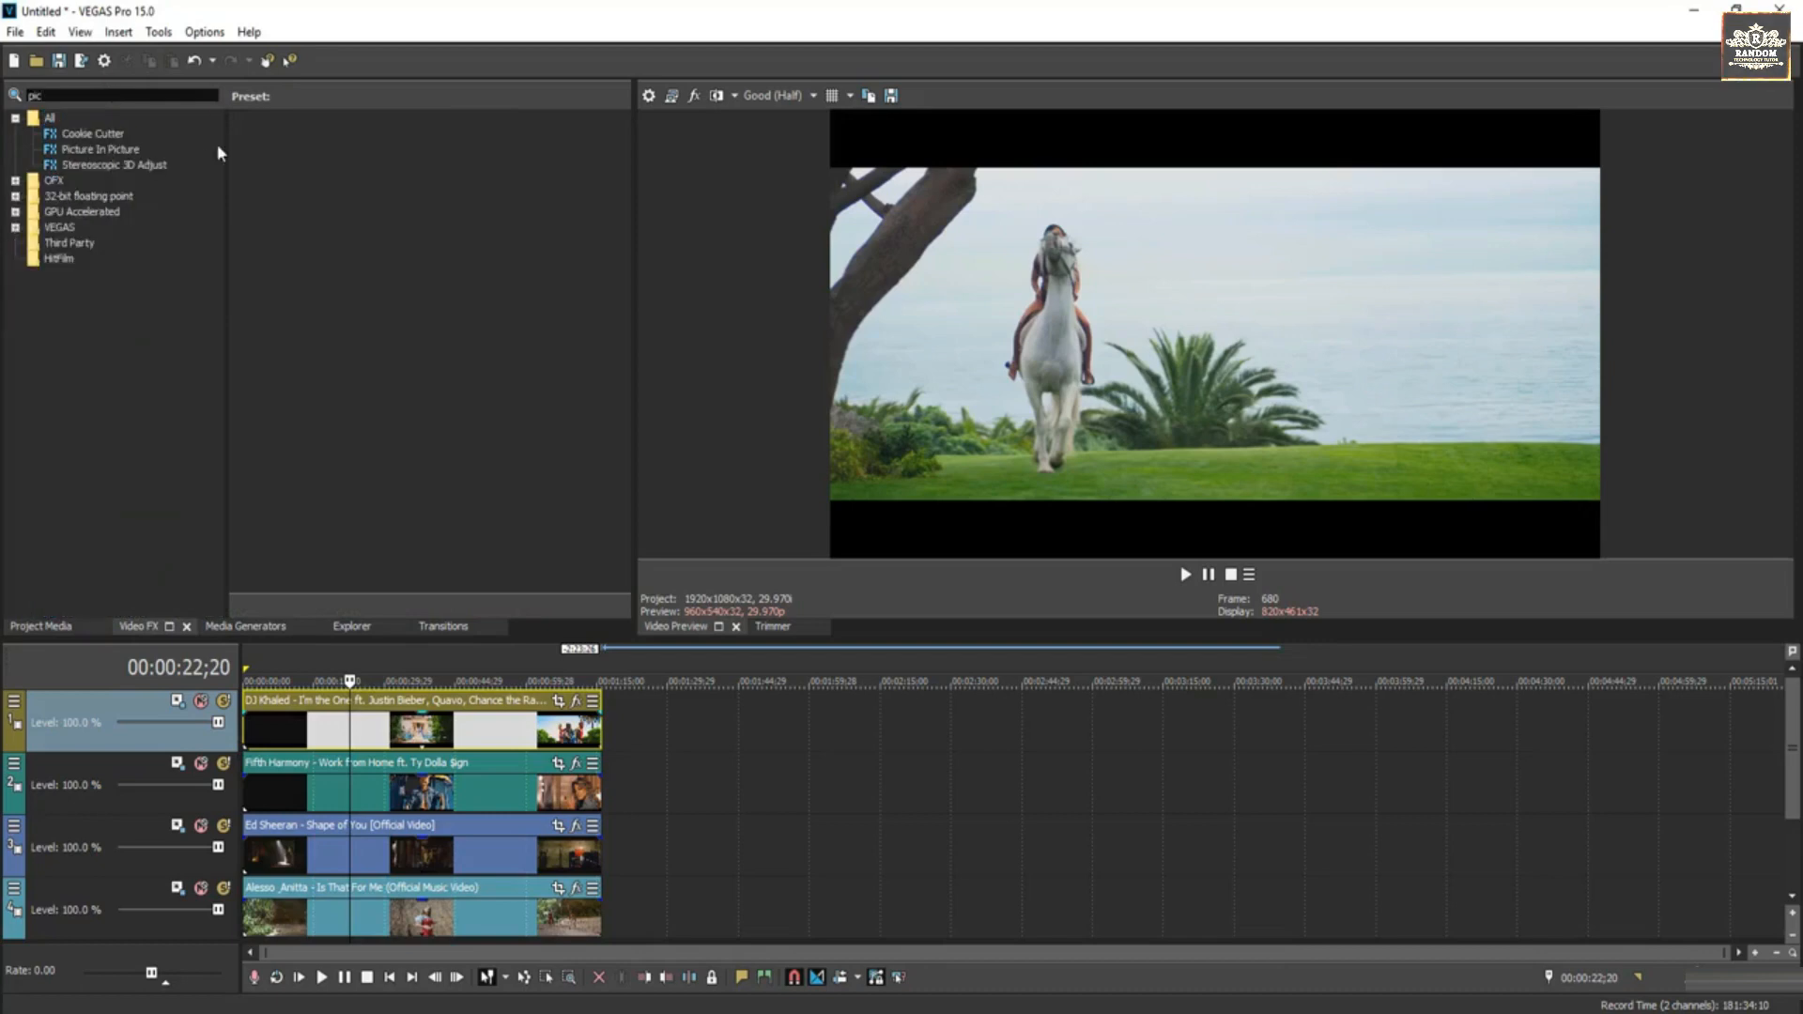
pyautogui.click(101, 151)
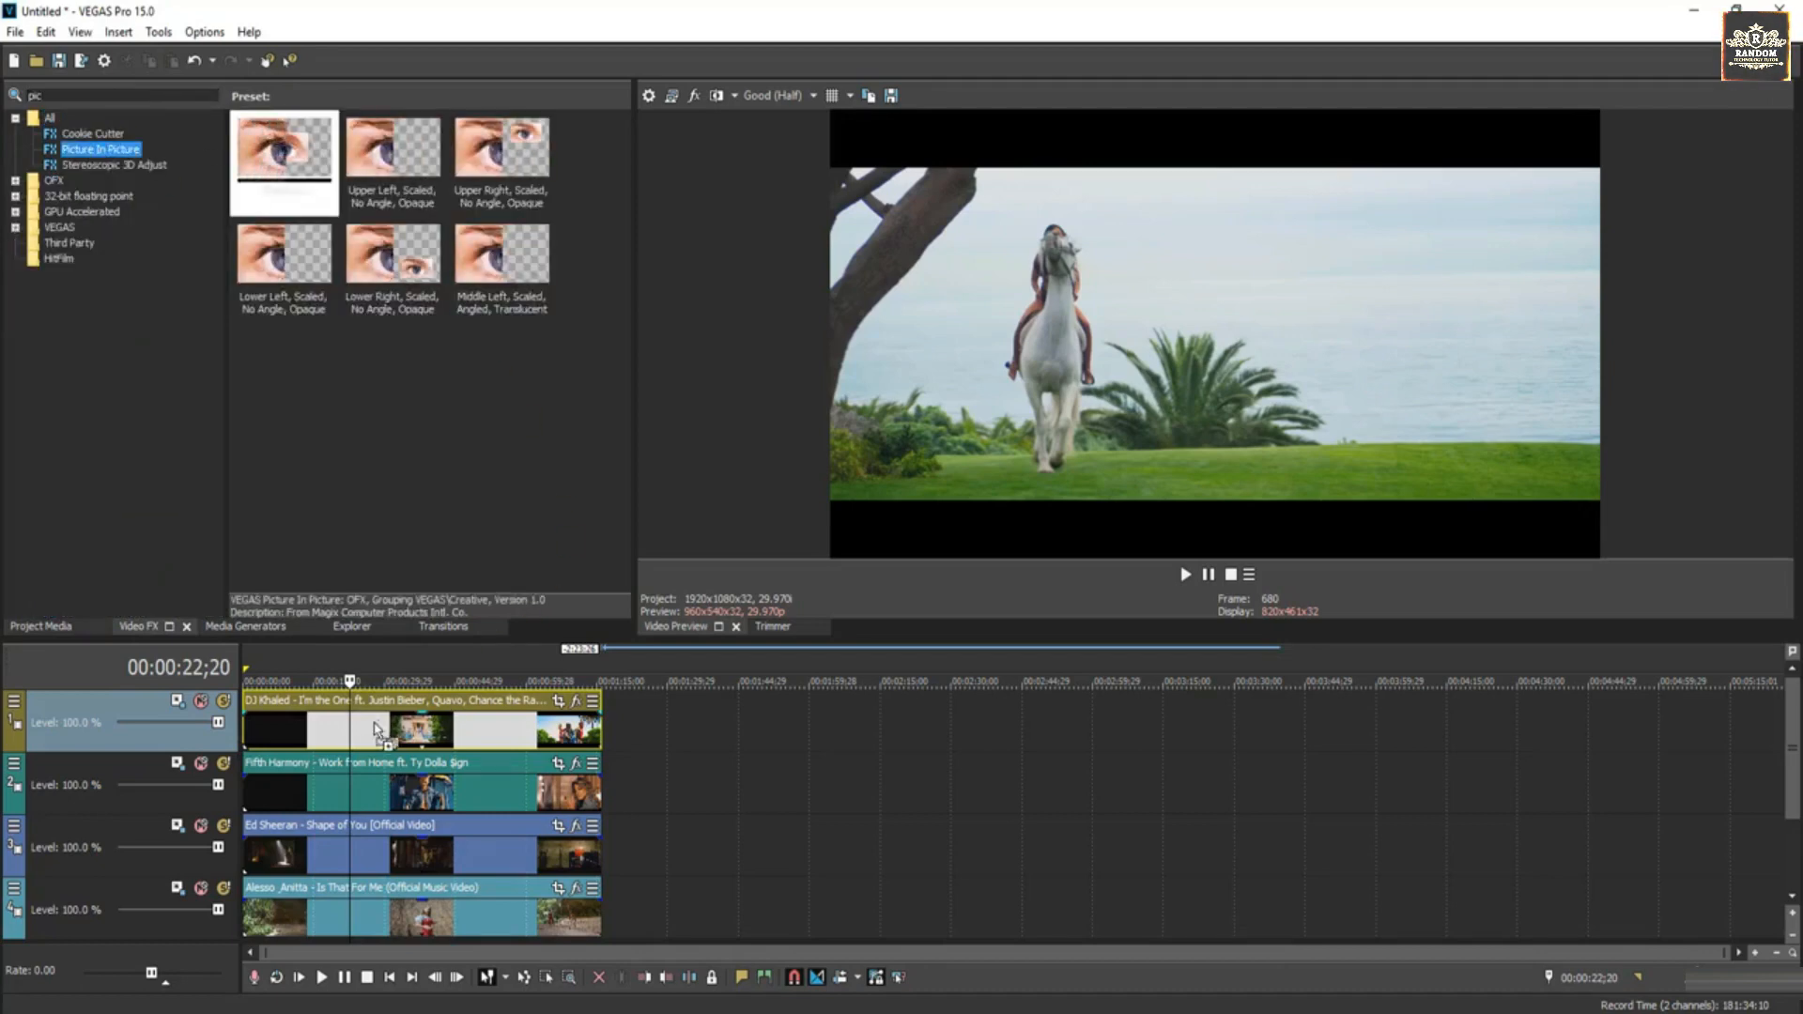
pyautogui.moveTo(375, 729); pyautogui.dragTo(376, 729)
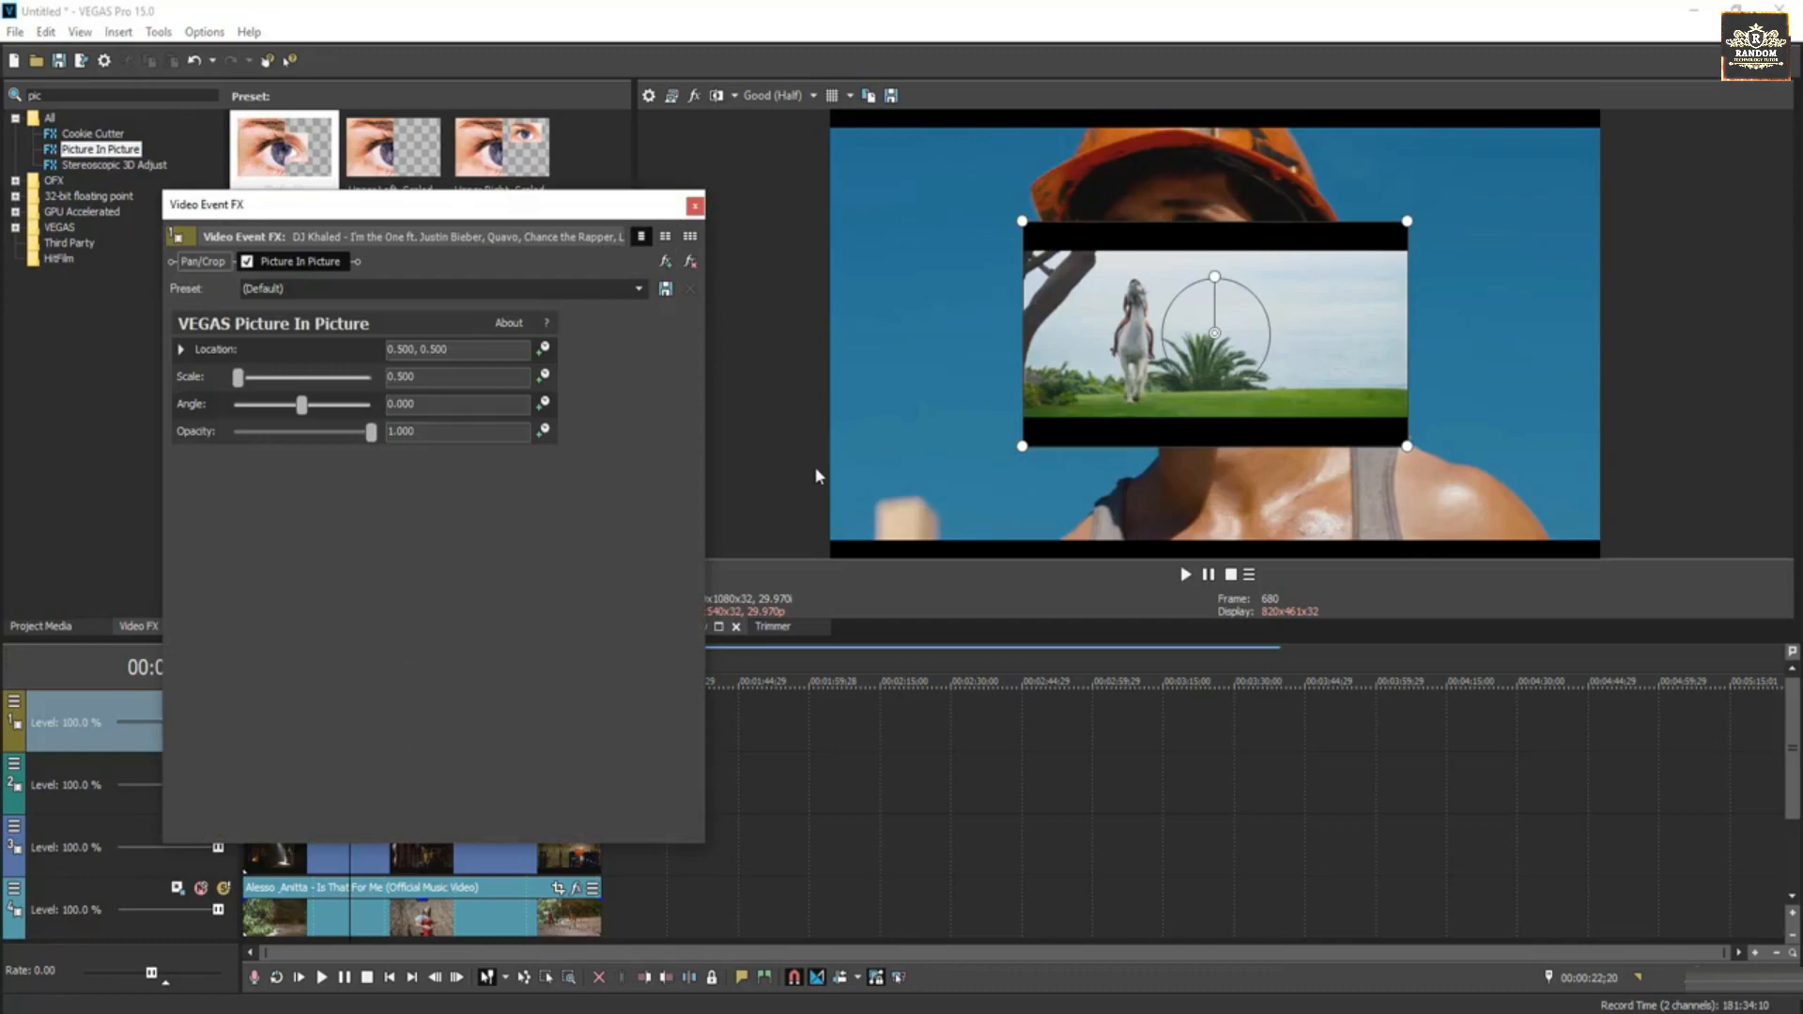
# Shrink the DJ Khaled picture and place it in the upper-left part of the frame.
pyautogui.moveTo(1021, 446); pyautogui.dragTo(1079, 413)
pyautogui.moveTo(1106, 334); pyautogui.dragTo(951, 302)
pyautogui.click(693, 205)
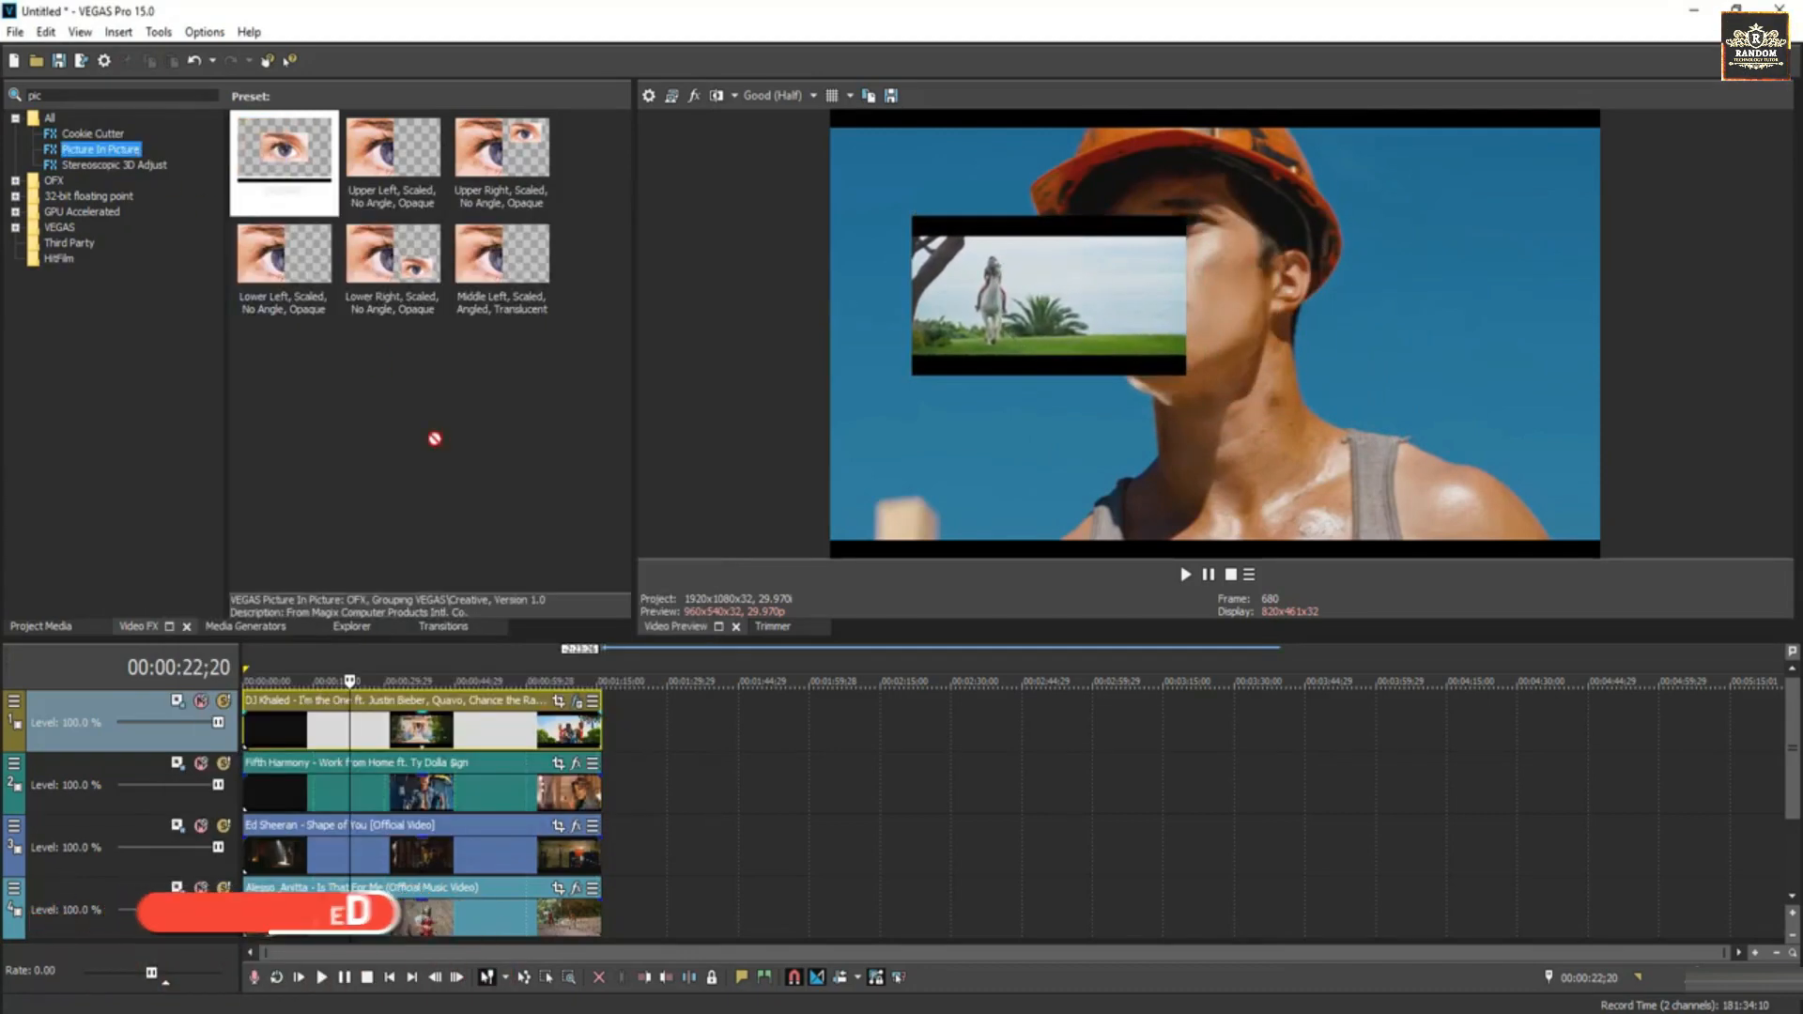
# Apply default Picture In Picture to the Fifth Harmony clip, shrinking it into the upper-right part of the frame.
pyautogui.moveTo(413, 785); pyautogui.dragTo(415, 786)
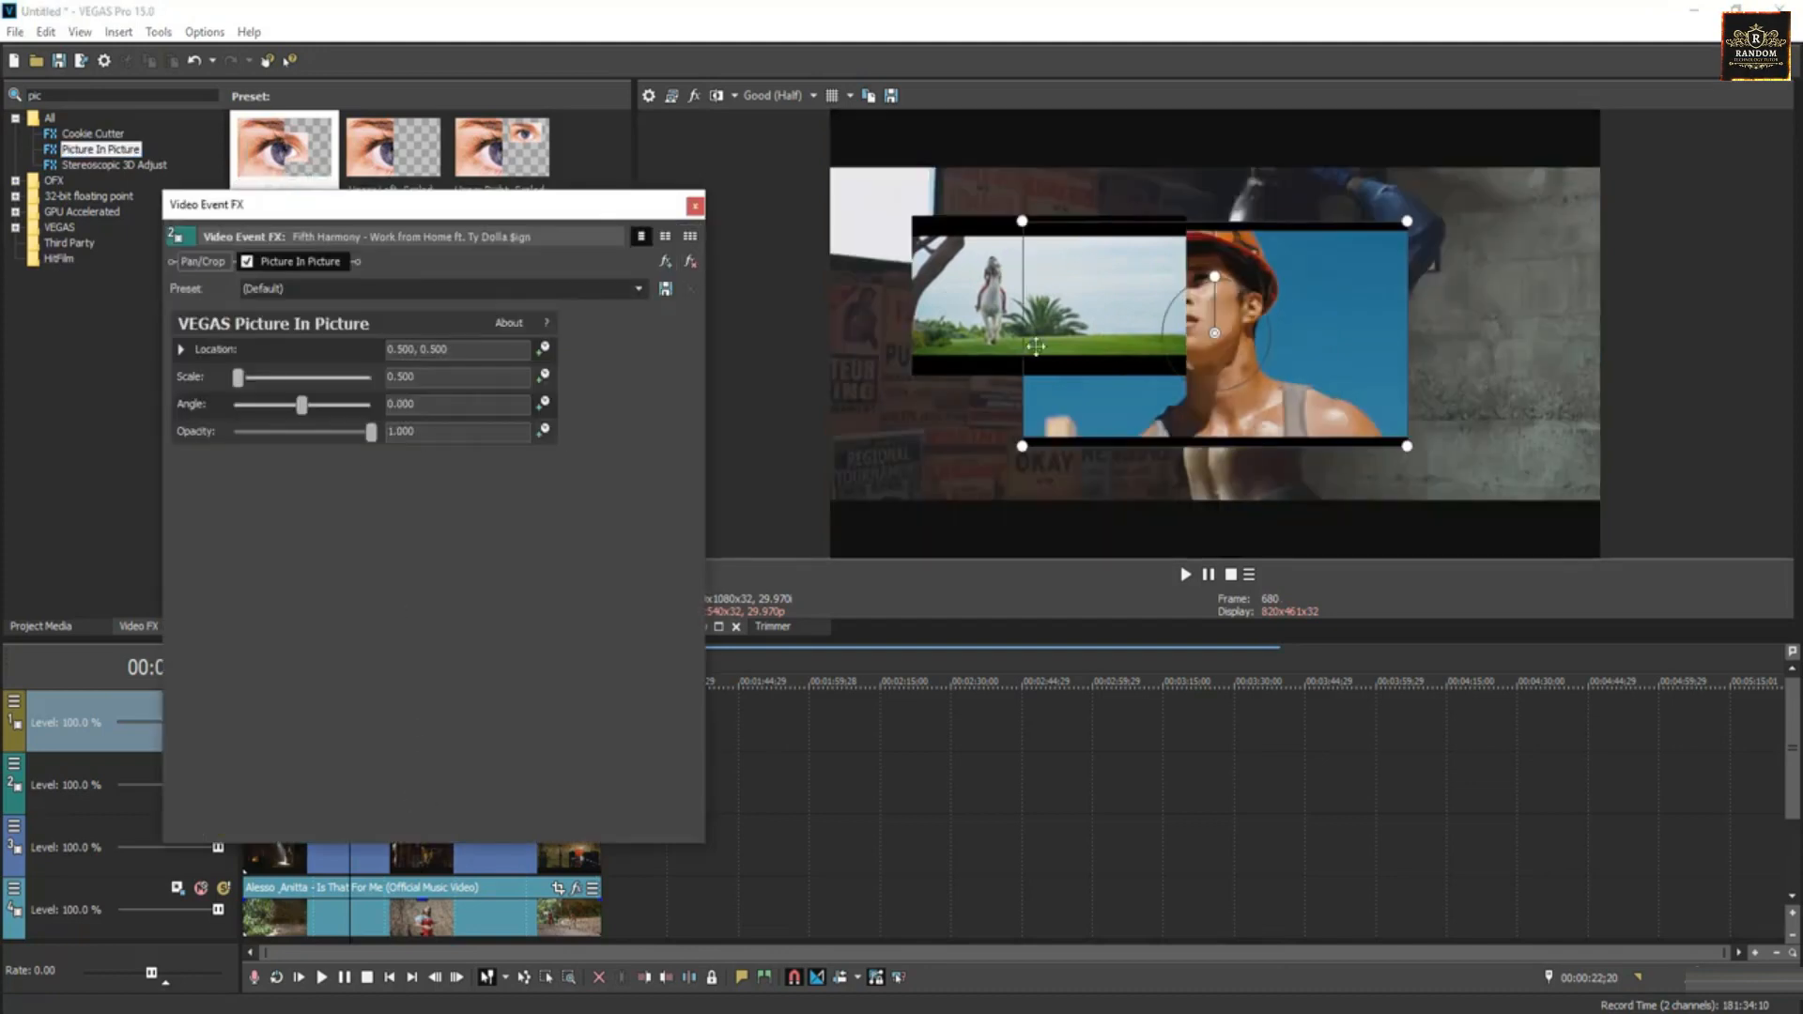
pyautogui.moveTo(1021, 440); pyautogui.dragTo(1259, 358)
pyautogui.click(694, 205)
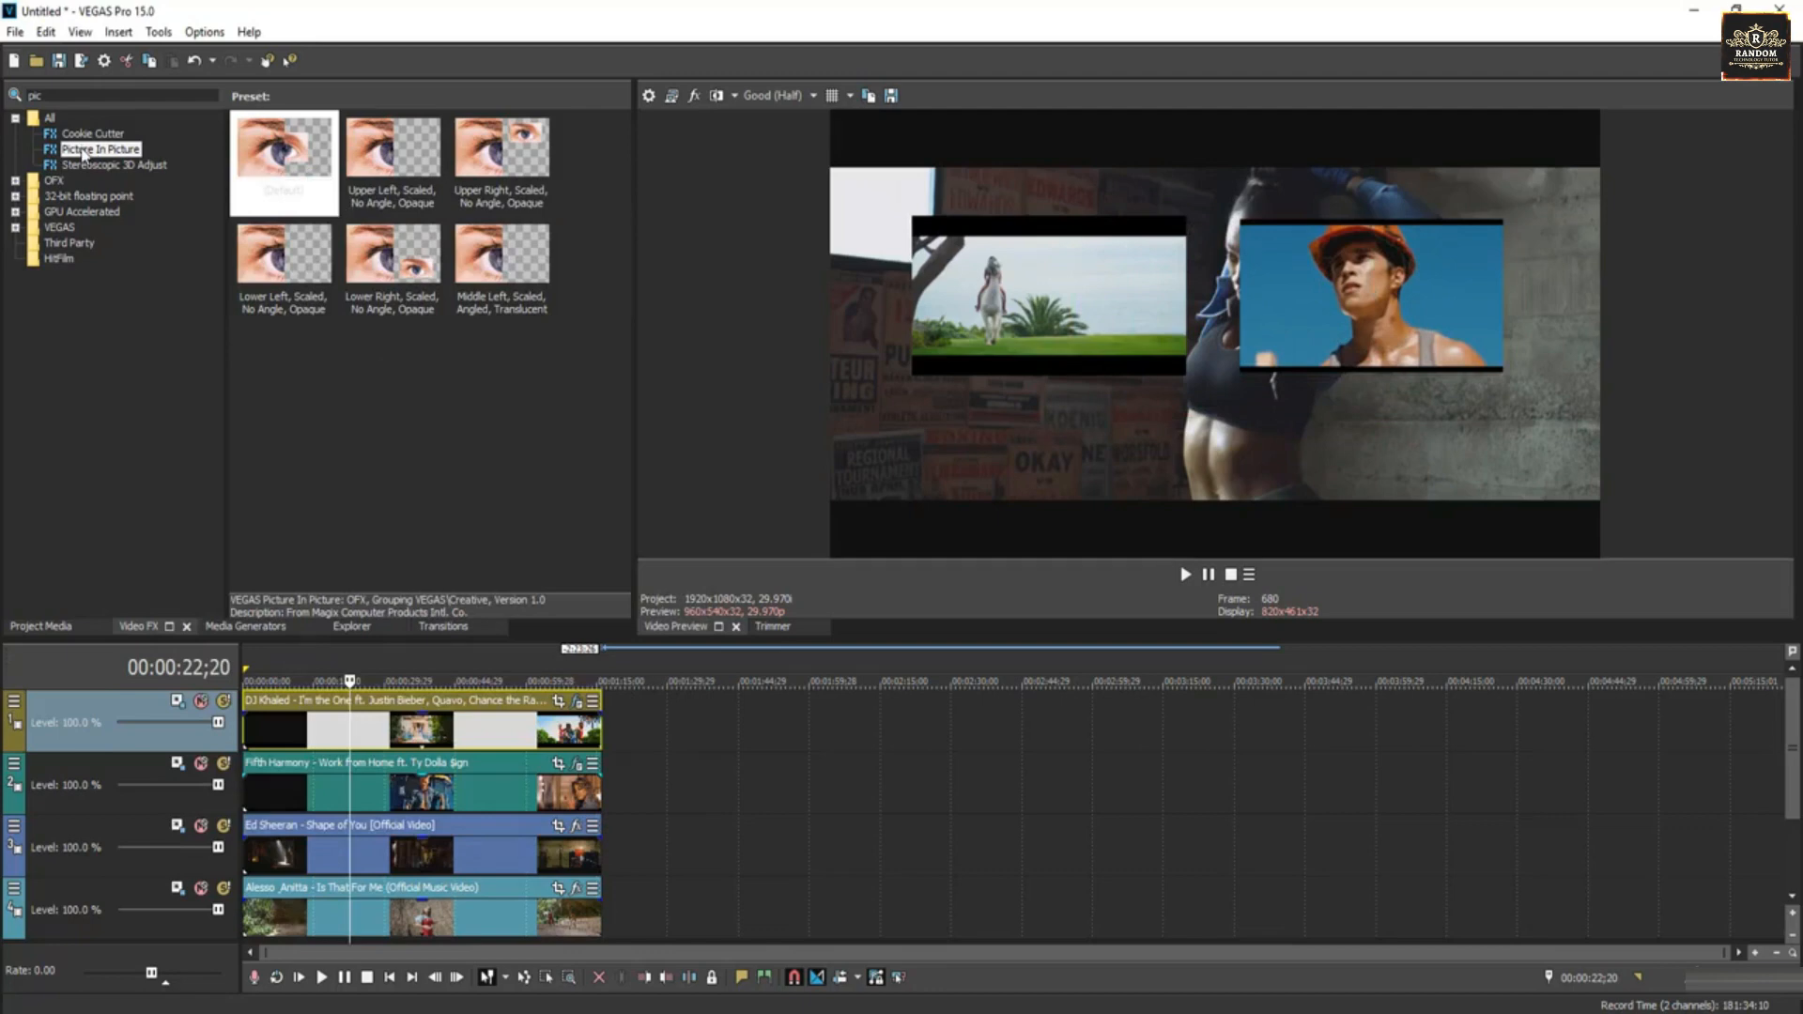
# Apply default Picture In Picture to the Ed Sheeran clip, shrinking it into the frame's lower-left part beneath the DJ Khaled picture.
pyautogui.moveTo(284, 150); pyautogui.dragTo(464, 732)
pyautogui.moveTo(407, 850); pyautogui.dragTo(408, 849)
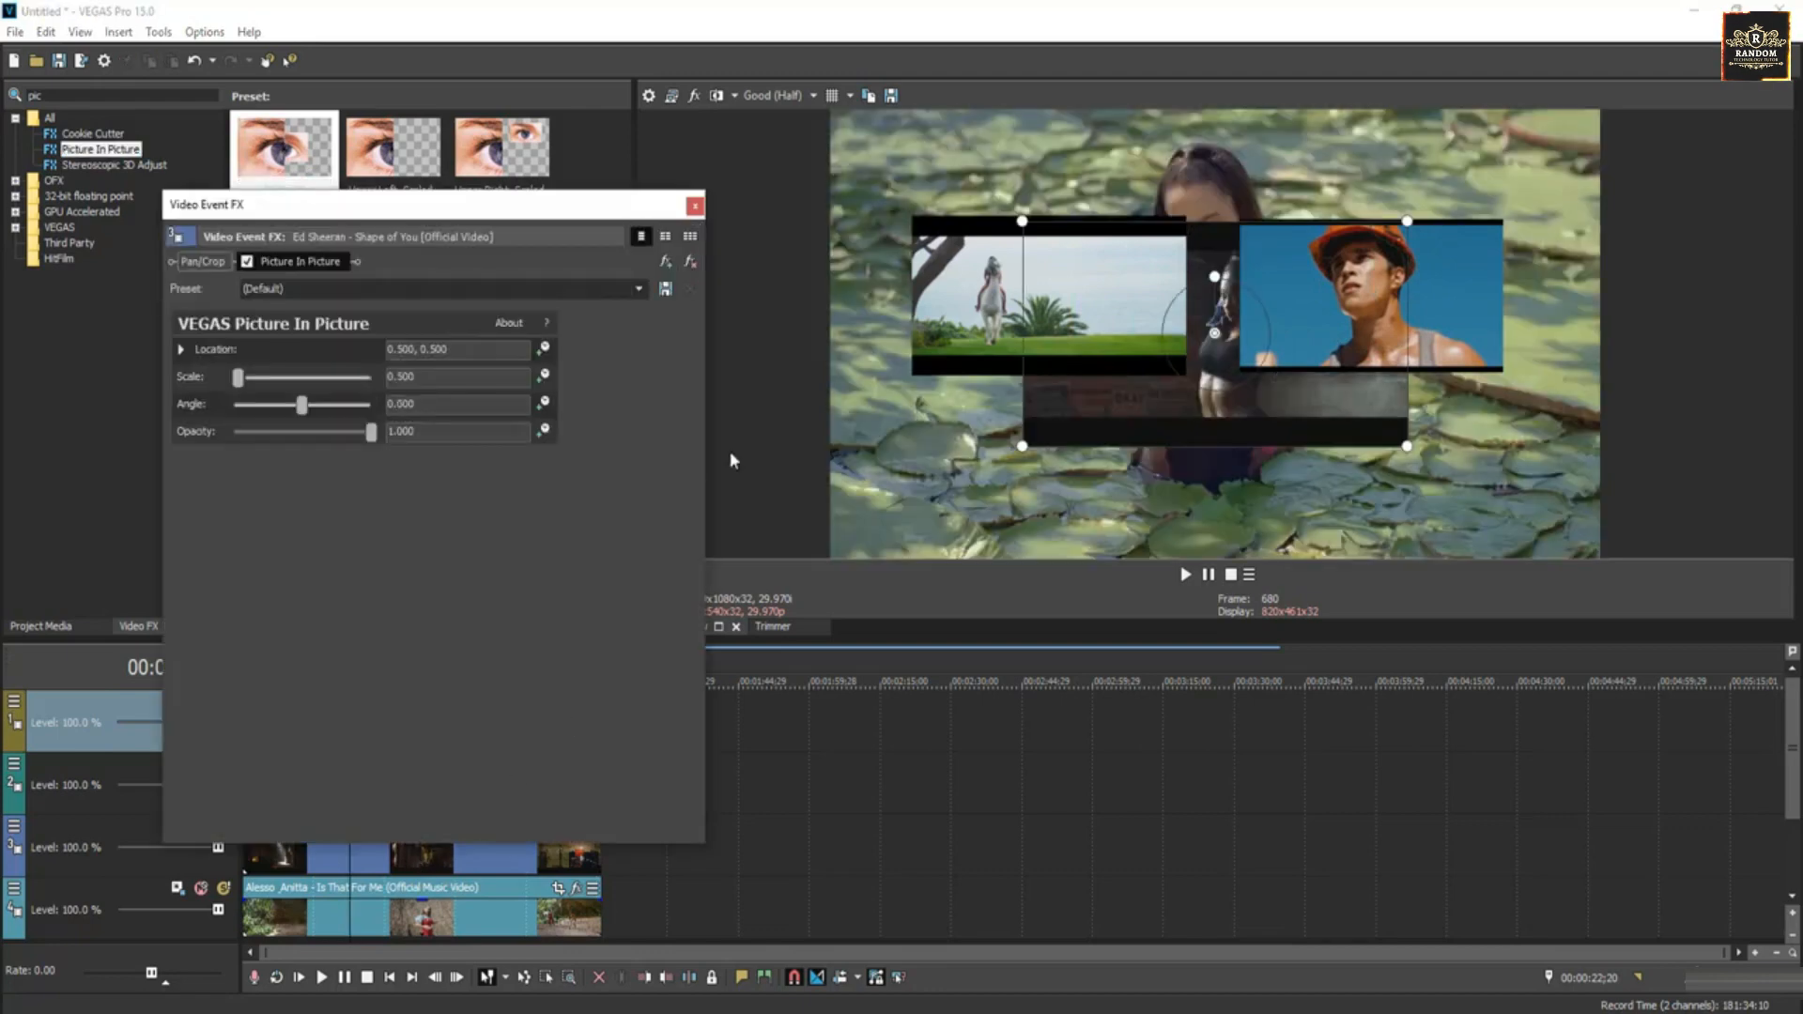
pyautogui.moveTo(1023, 446); pyautogui.dragTo(966, 491)
pyautogui.click(695, 204)
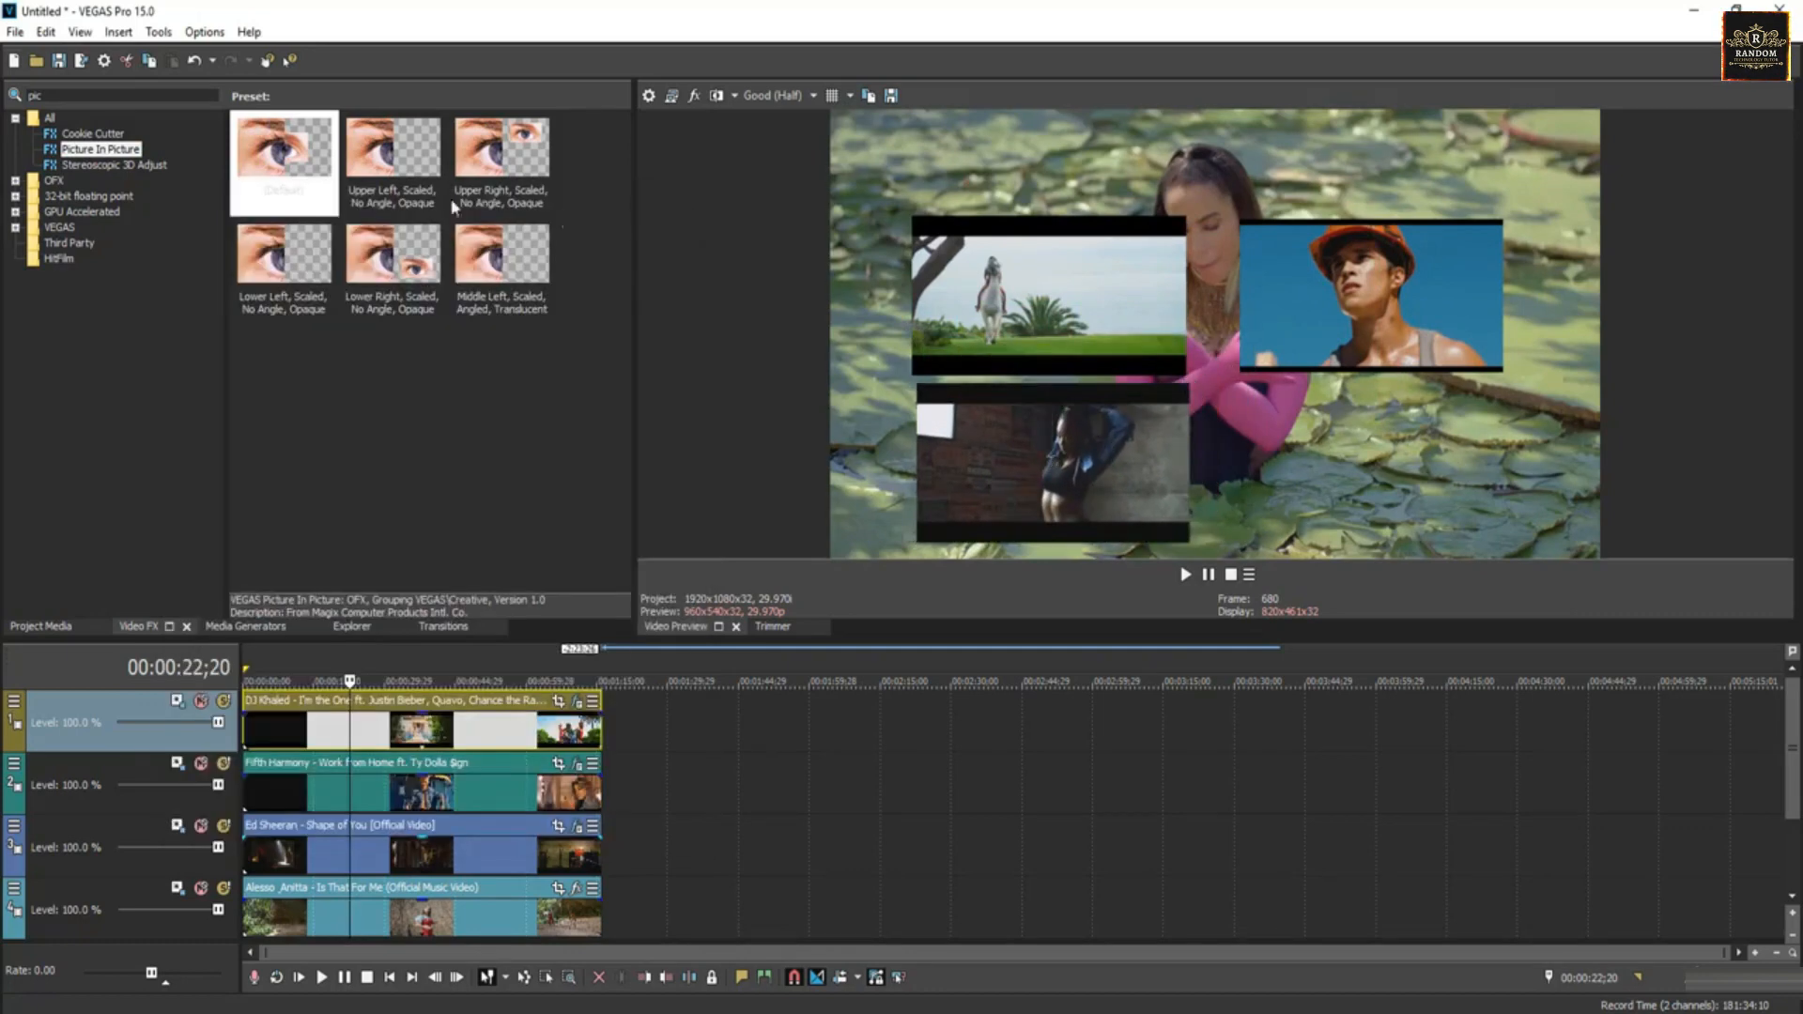
# Apply default Picture In Picture to the Alesso & Anitta clip, shrinking it into the lower-right part of the frame.
pyautogui.moveTo(116, 158); pyautogui.dragTo(477, 858)
pyautogui.moveTo(488, 923); pyautogui.dragTo(488, 923)
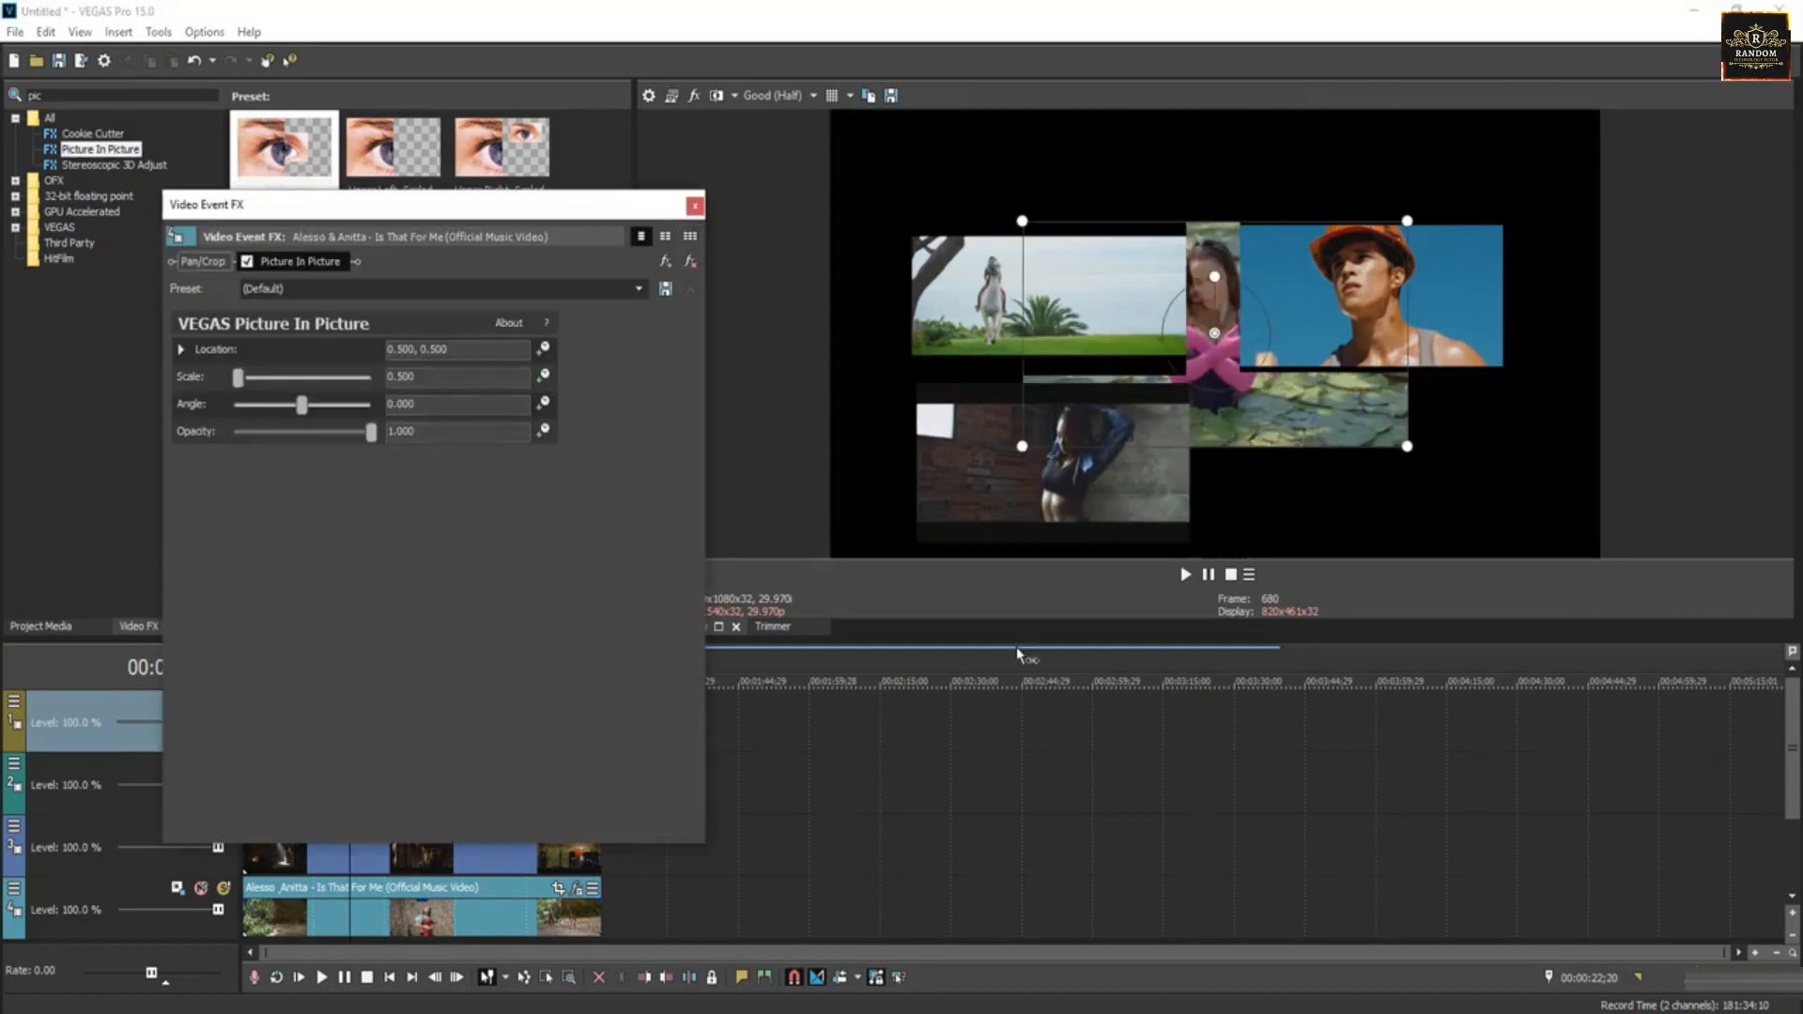
pyautogui.moveTo(1022, 446); pyautogui.dragTo(1264, 502)
pyautogui.click(694, 204)
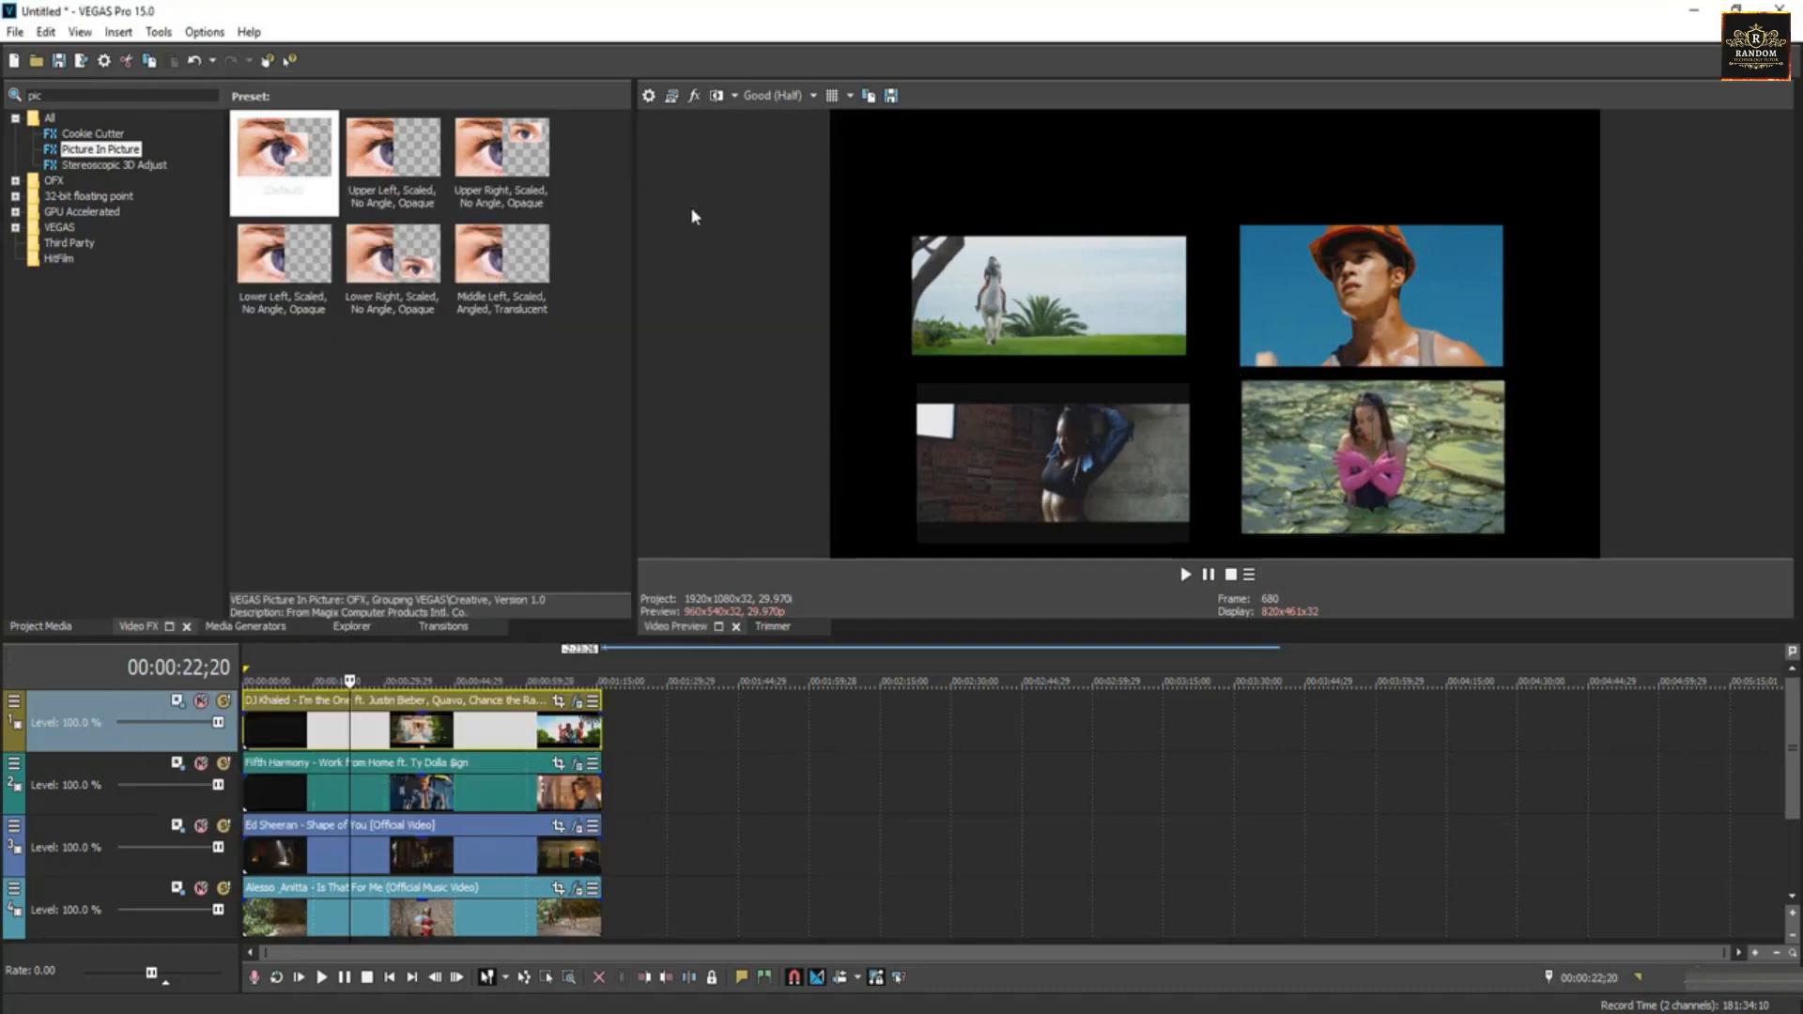
# Insert a new video track and move it below the Ed Sheeran track.
pyautogui.click(439, 737)
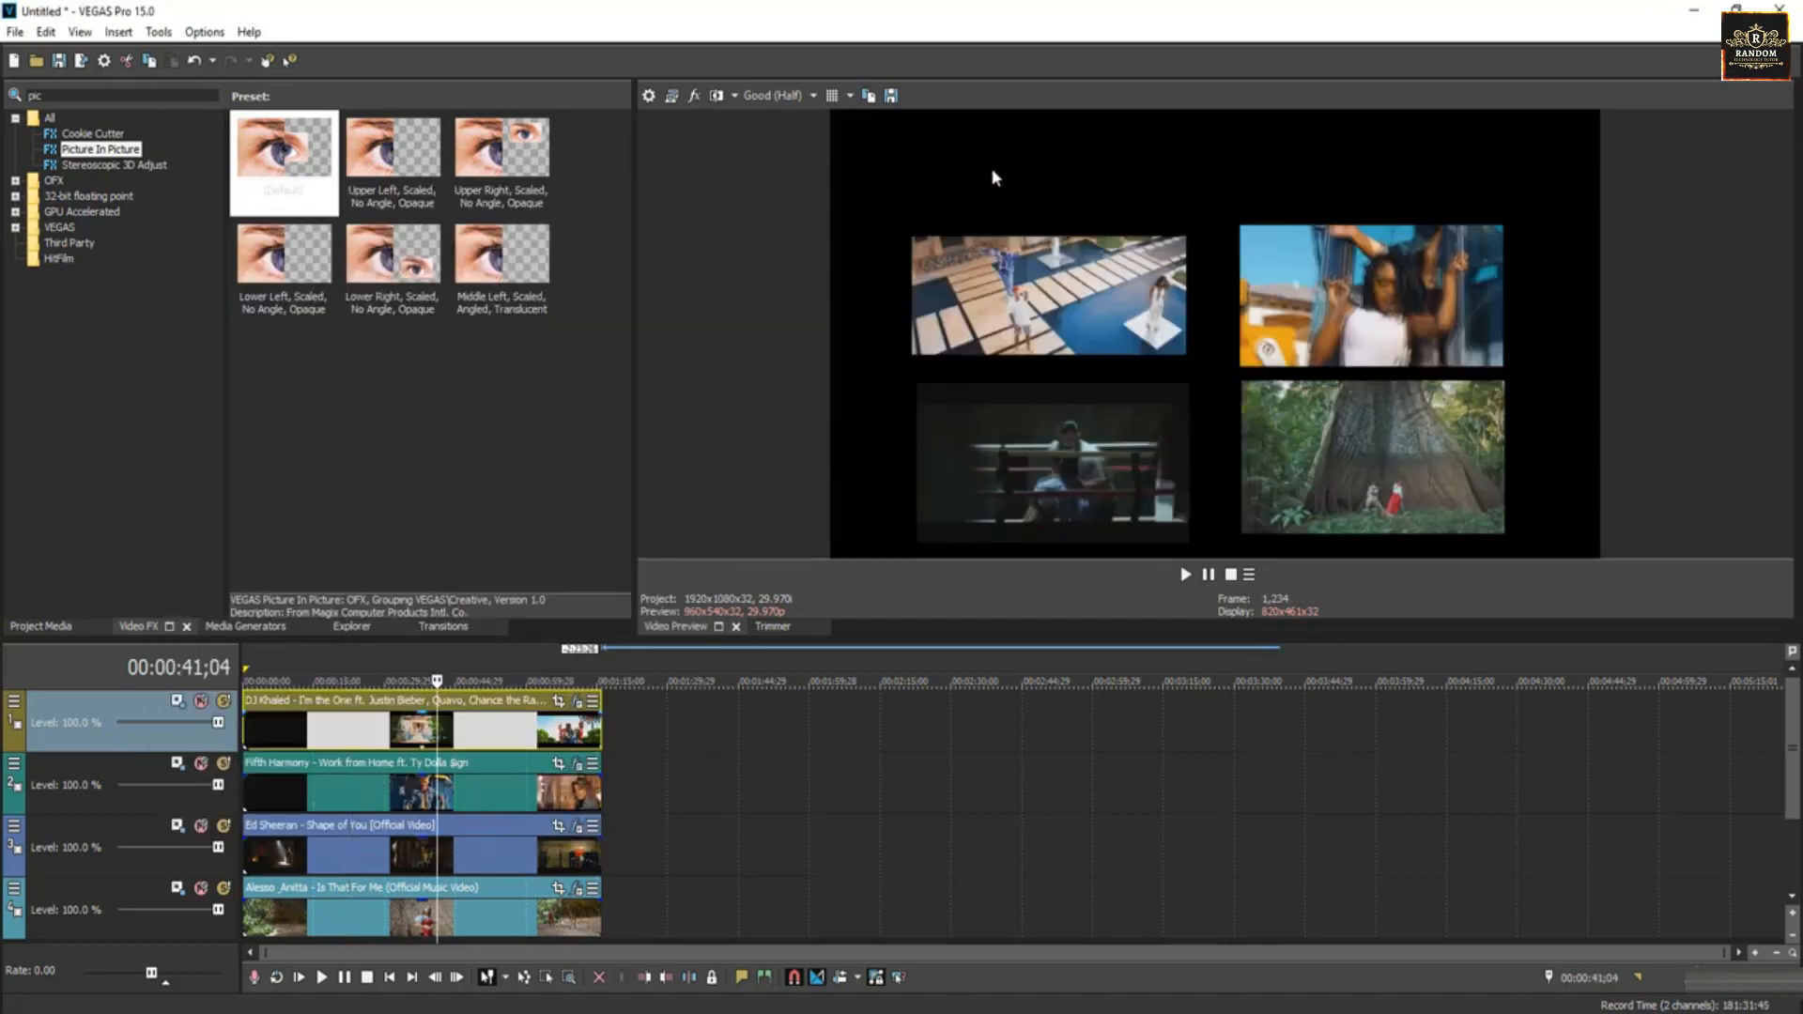
pyautogui.click(39, 627)
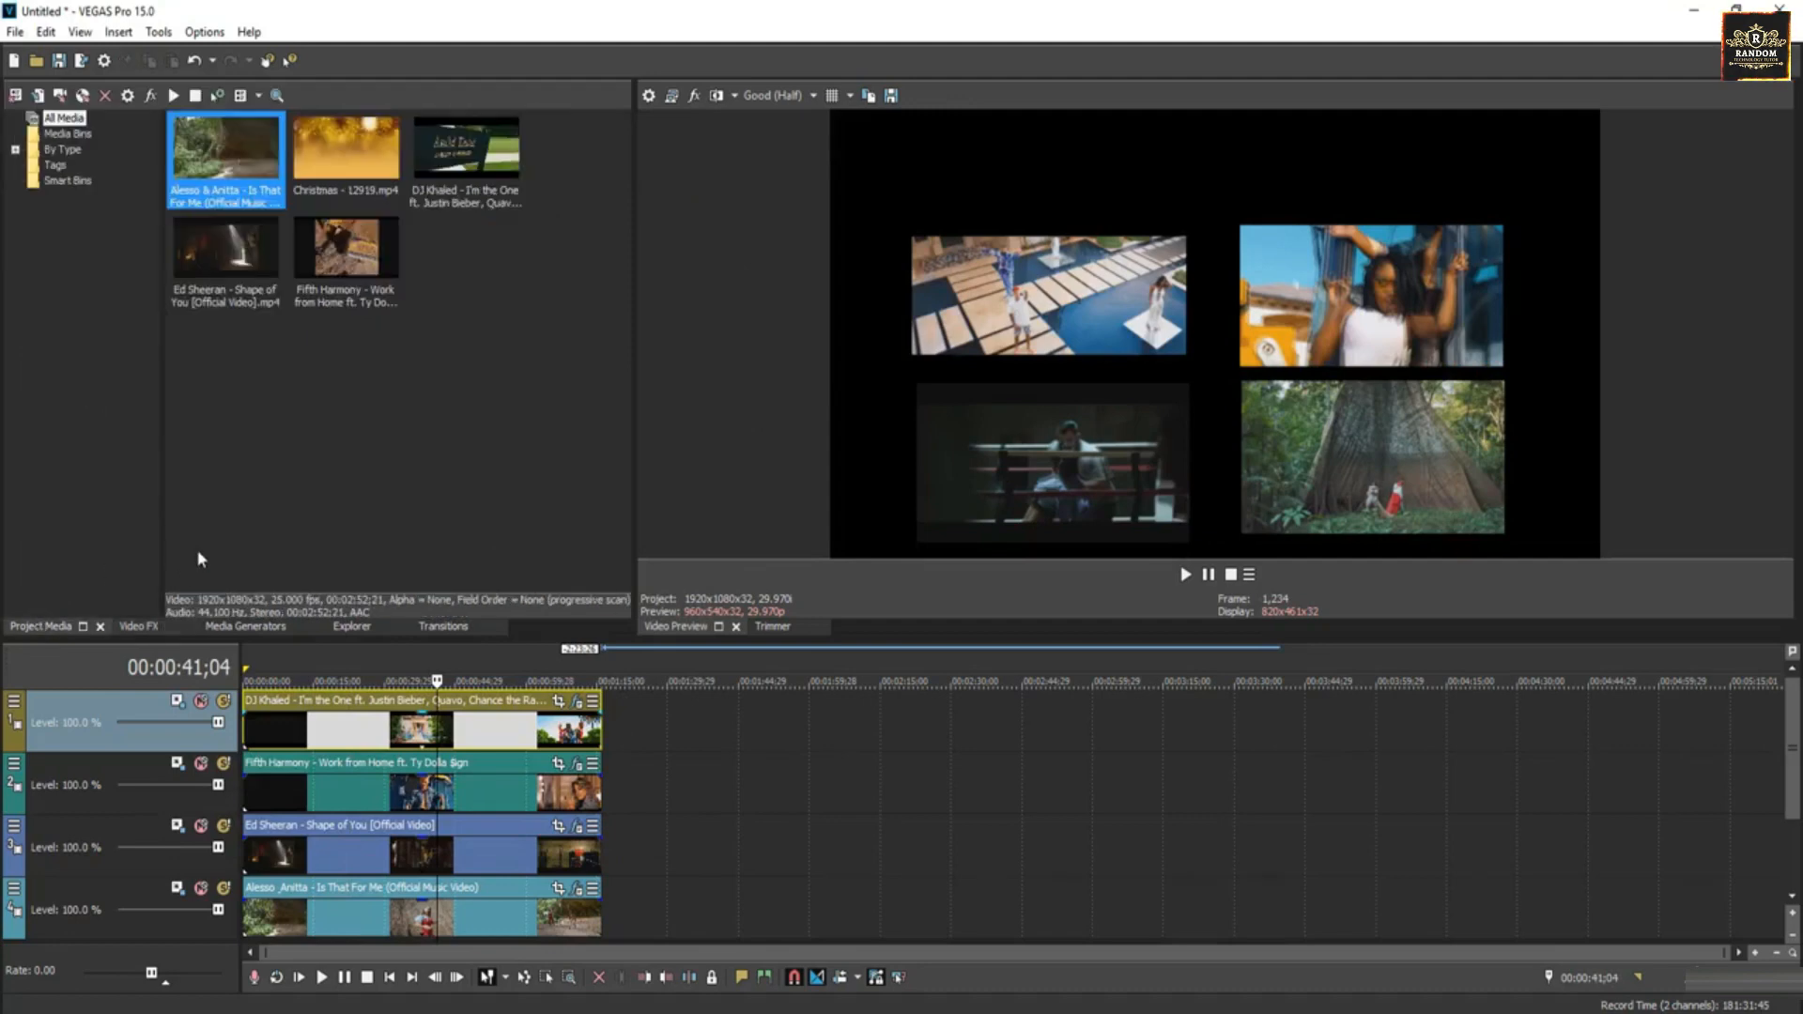
pyautogui.rightClick(112, 709)
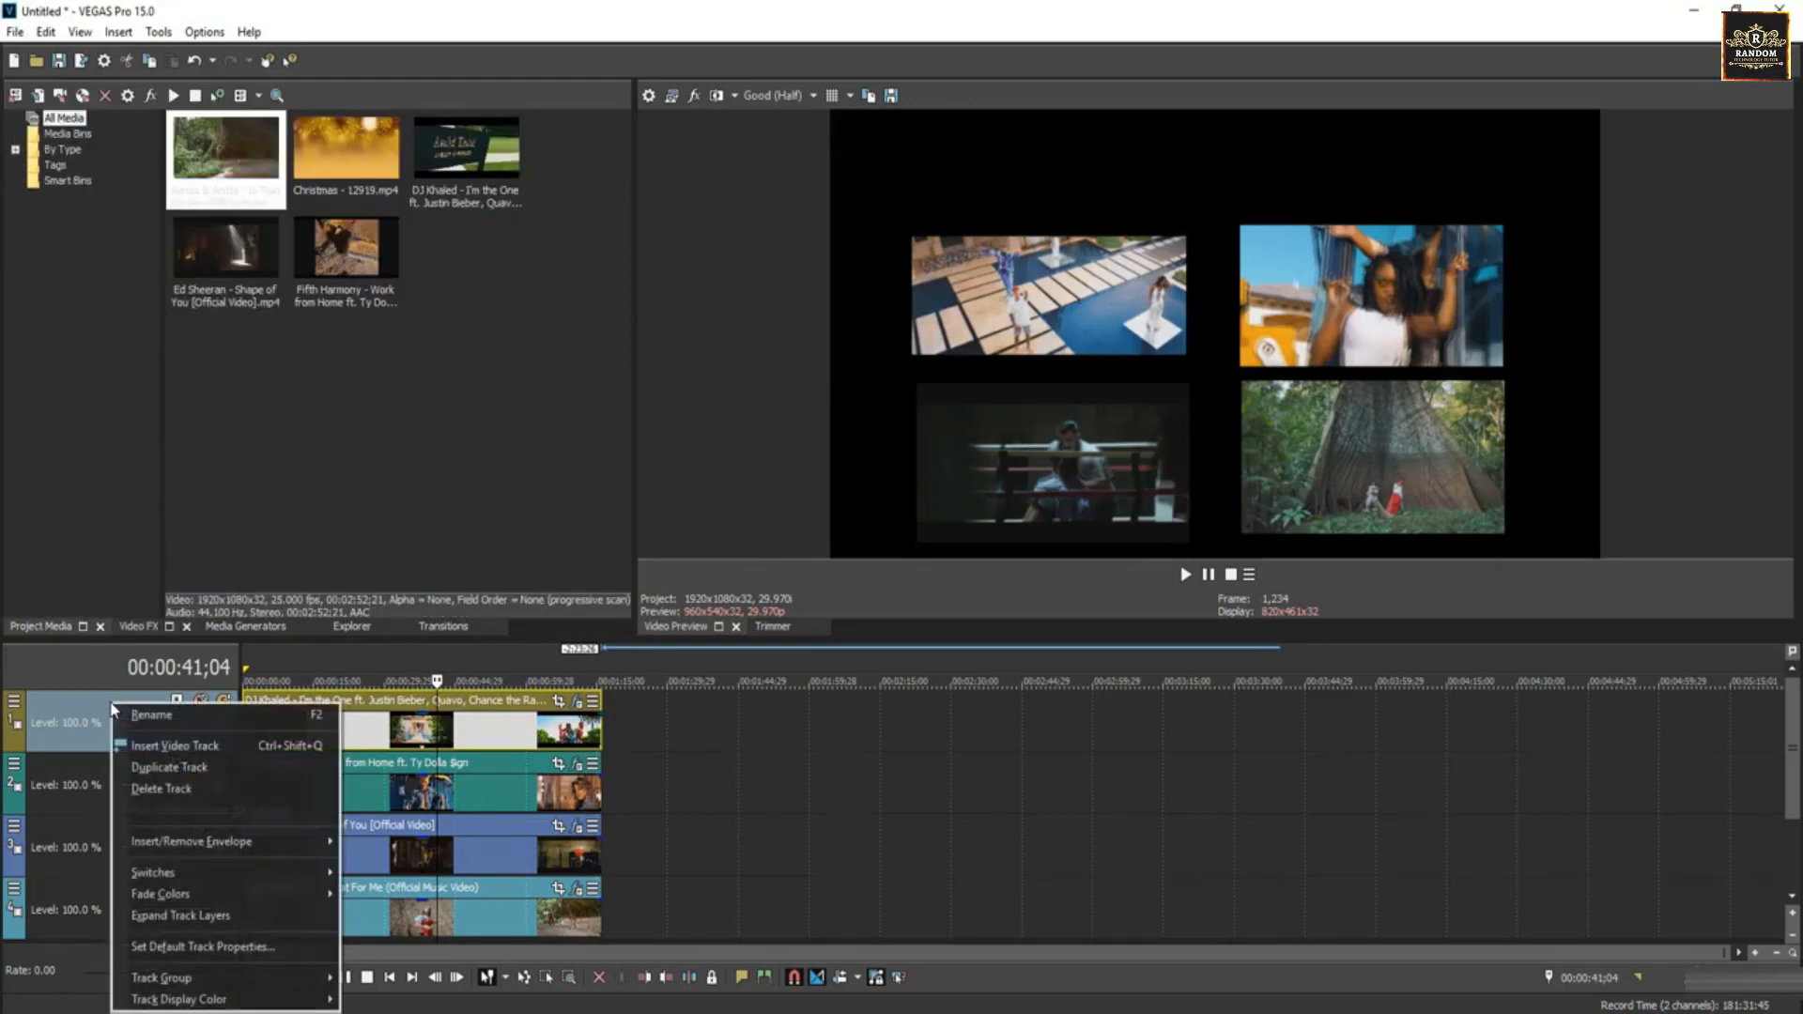
pyautogui.click(150, 746)
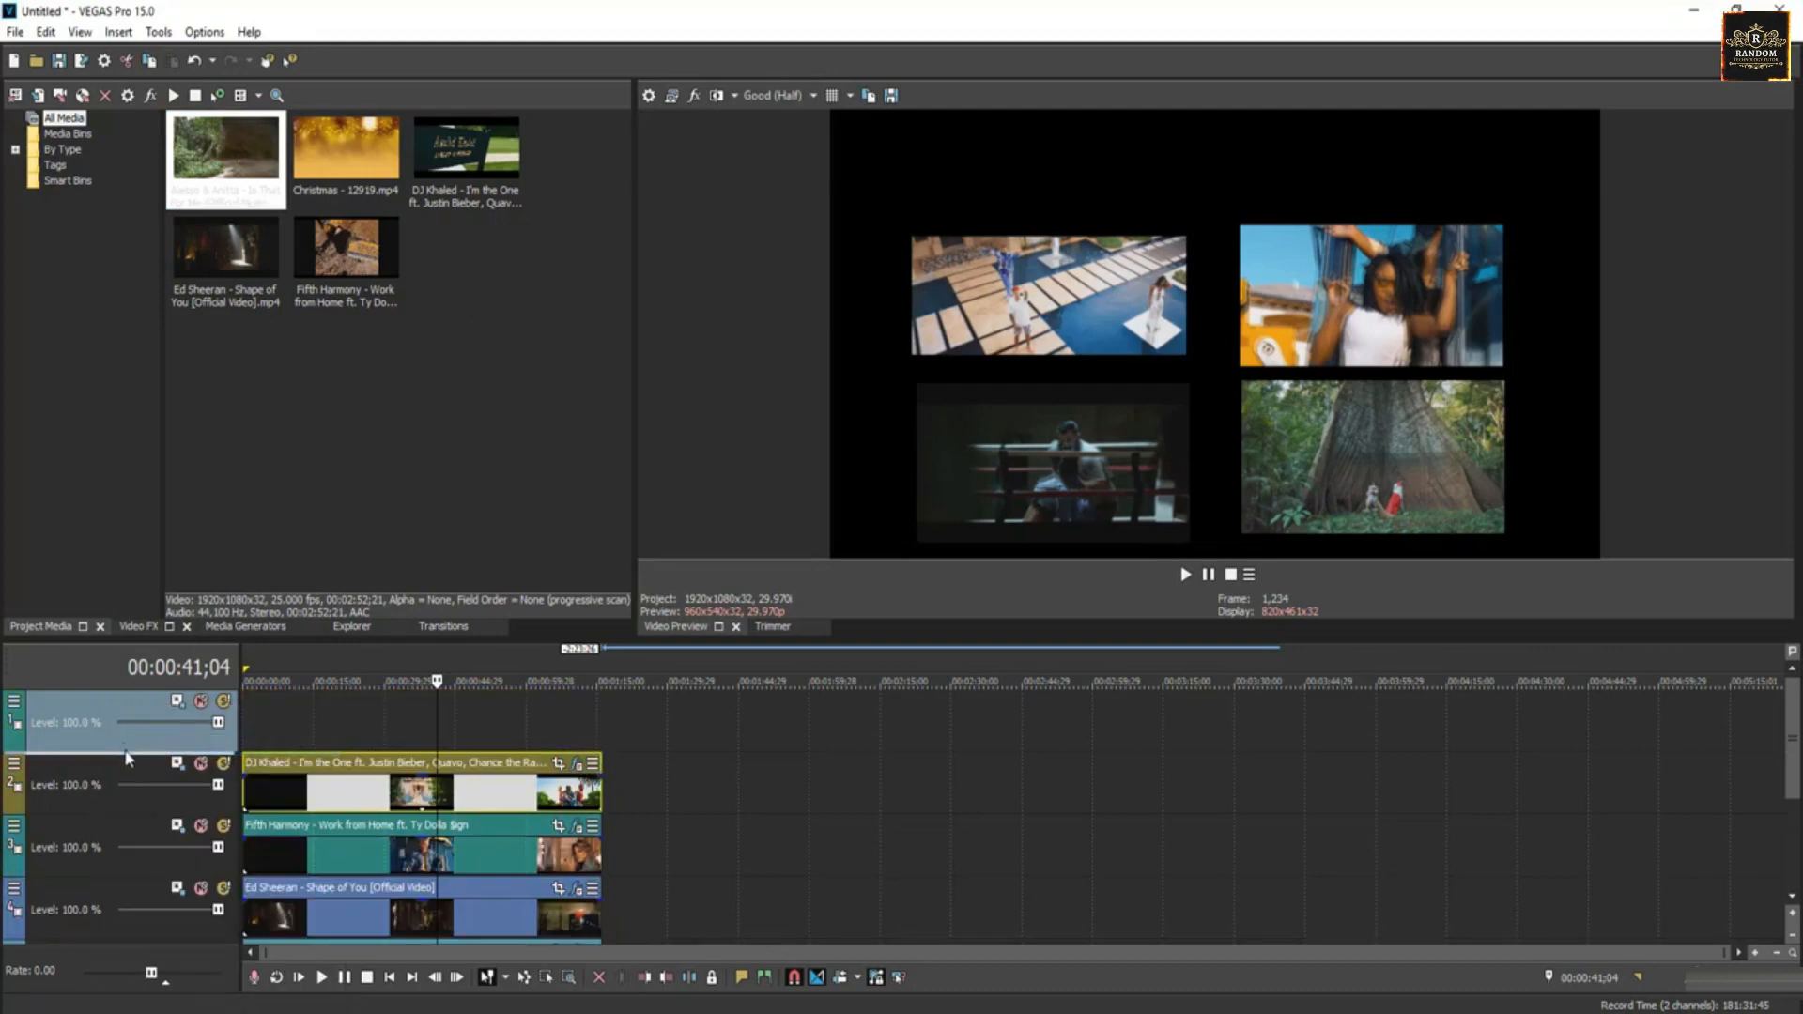
pyautogui.moveTo(158, 943); pyautogui.dragTo(160, 940)
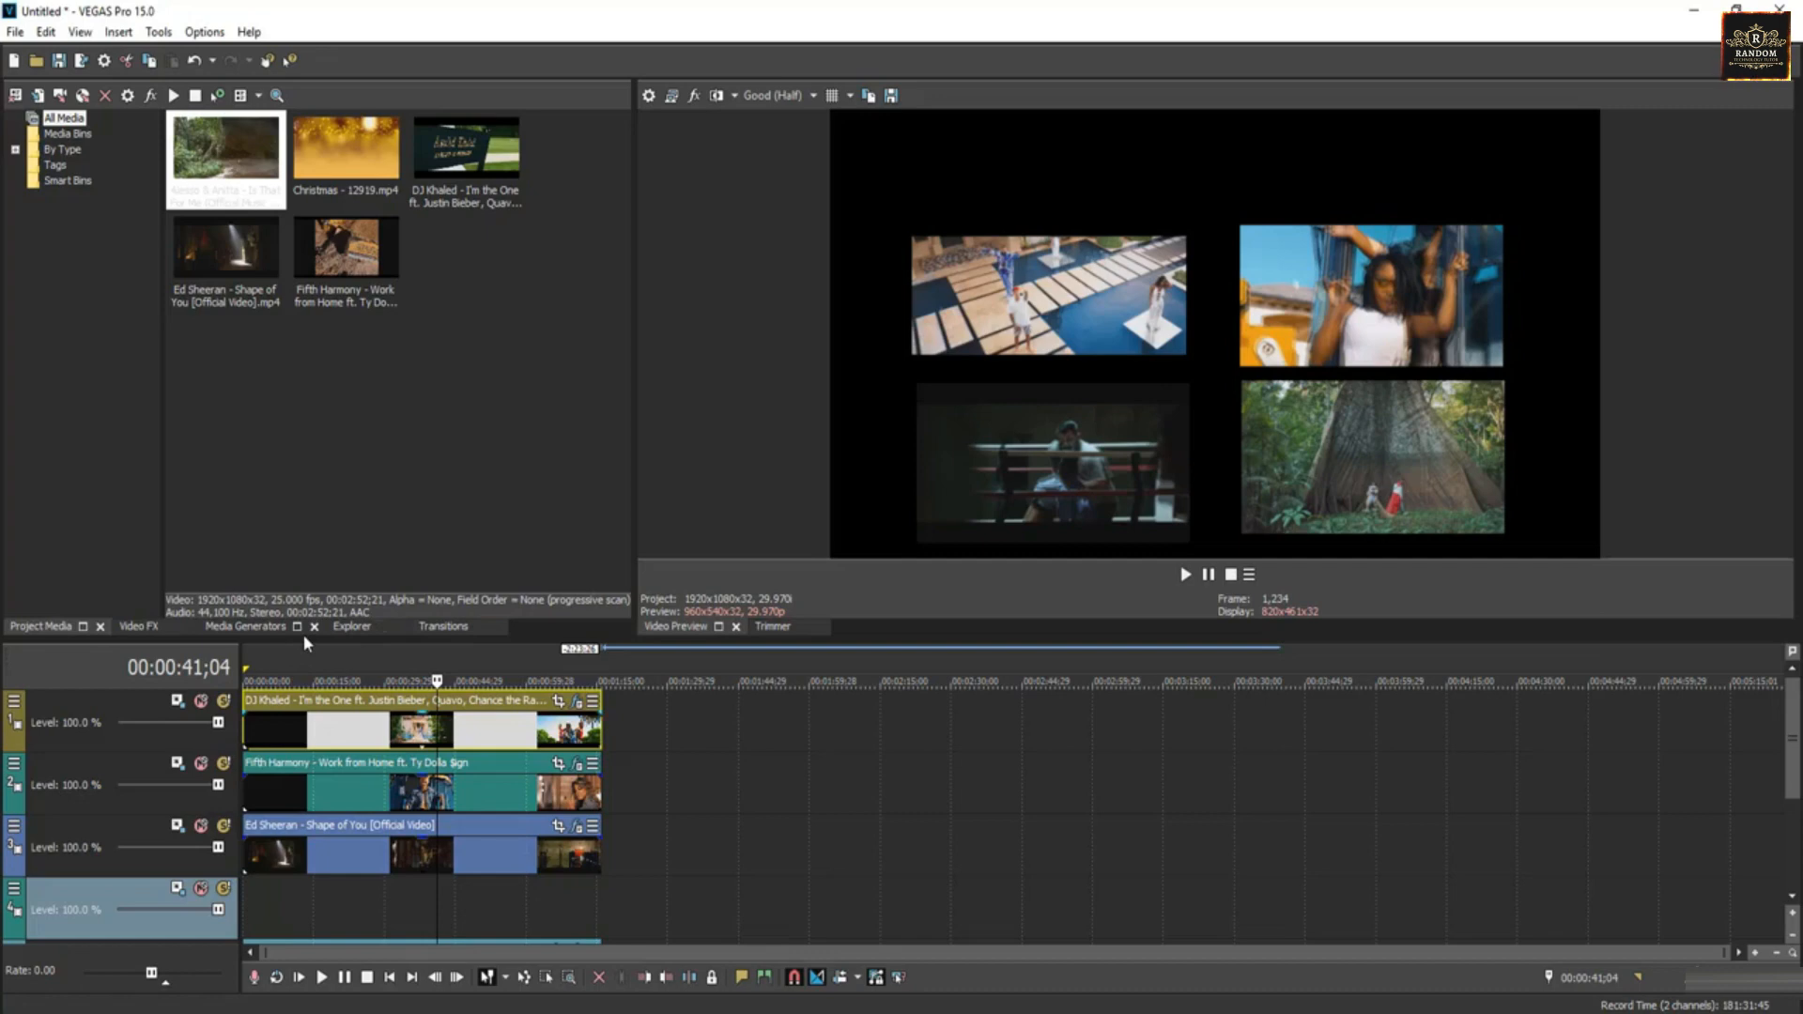
# Add Christmas - 12919.mp4 at the start of the new track and move that track beneath the Alesso & Anitta track.
pyautogui.moveTo(331, 158); pyautogui.dragTo(329, 159)
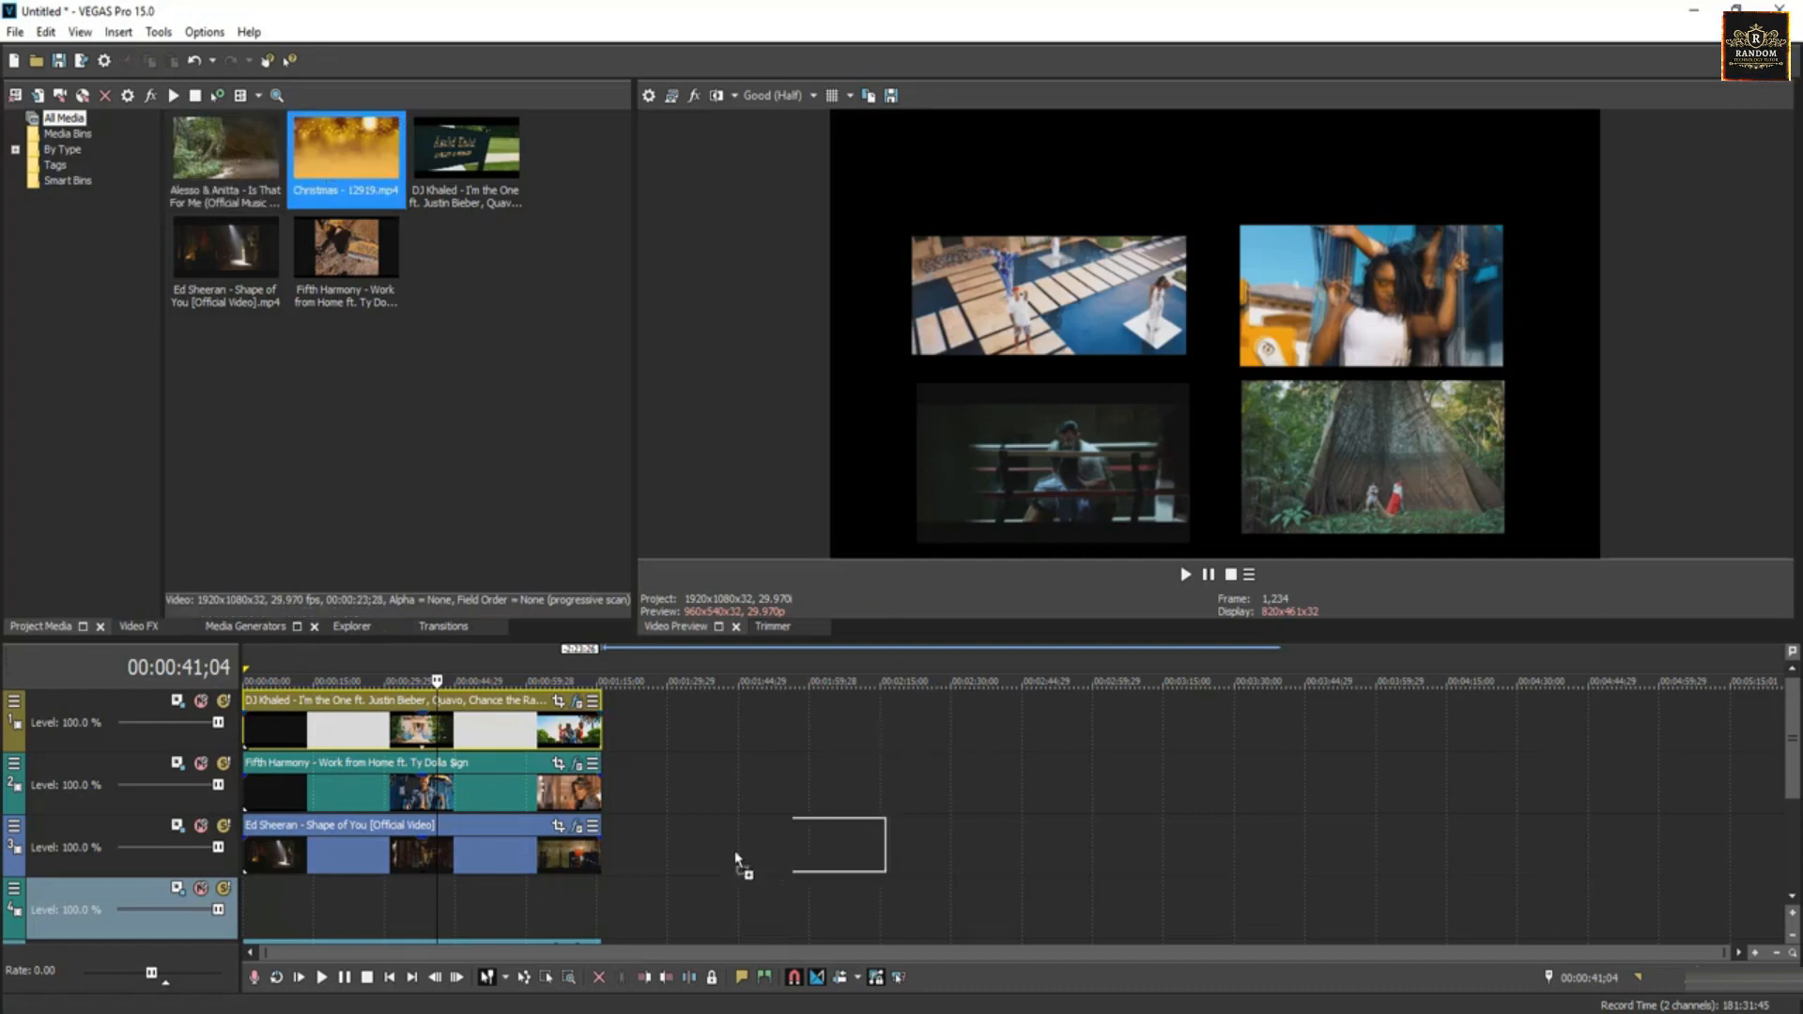
pyautogui.moveTo(737, 859); pyautogui.dragTo(280, 873)
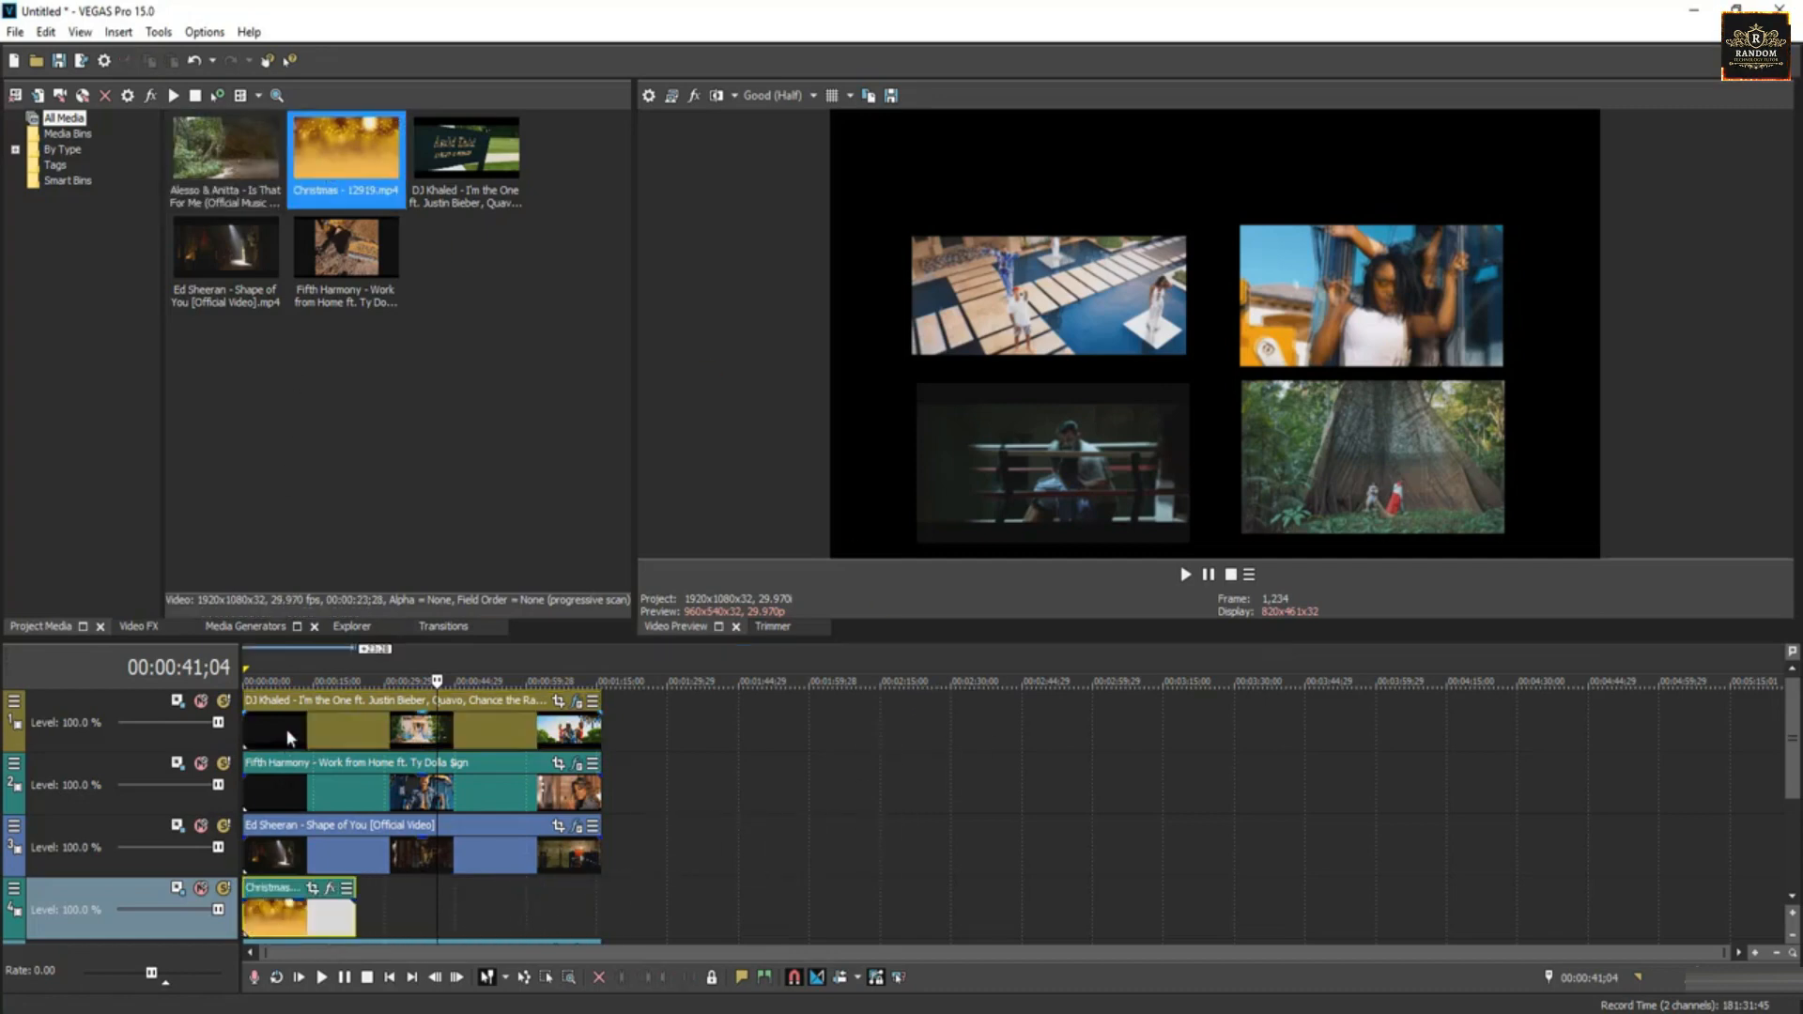
pyautogui.click(297, 923)
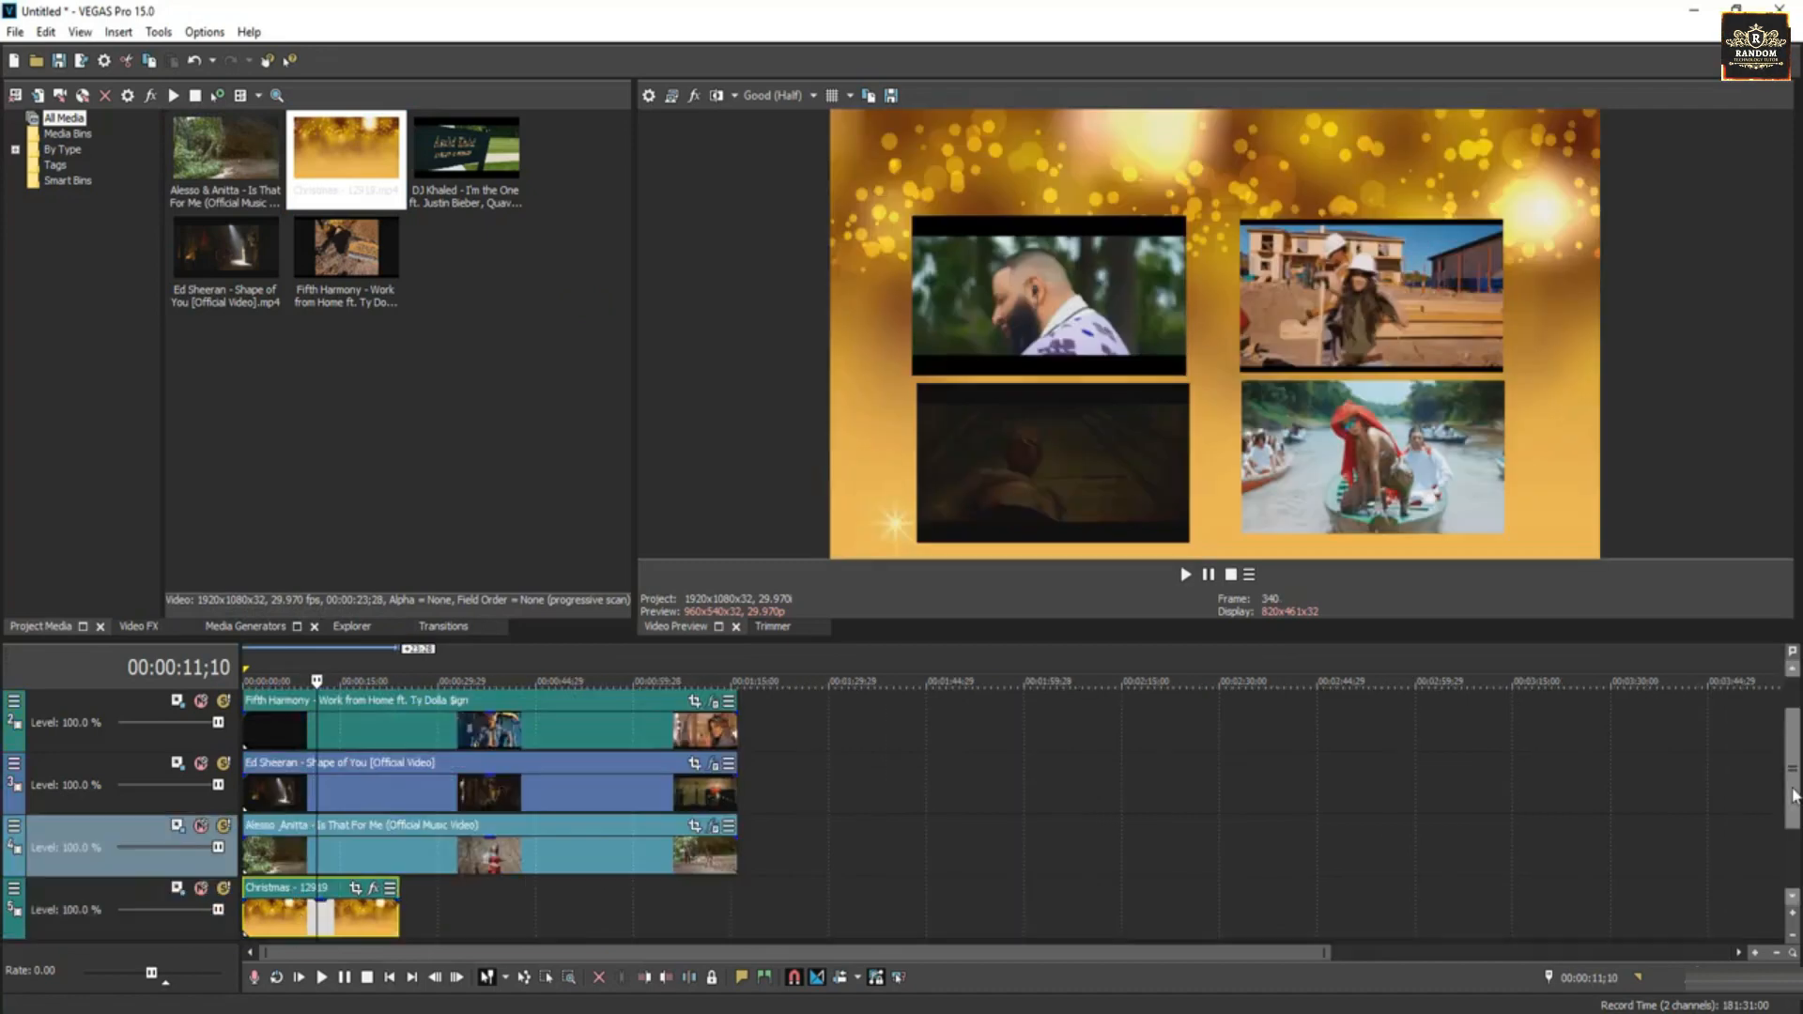
# Copy the Christmas - 12919 clip and paste it on the same track, placing the copy directly after the original.
pyautogui.scroll(-1, 504, 850)
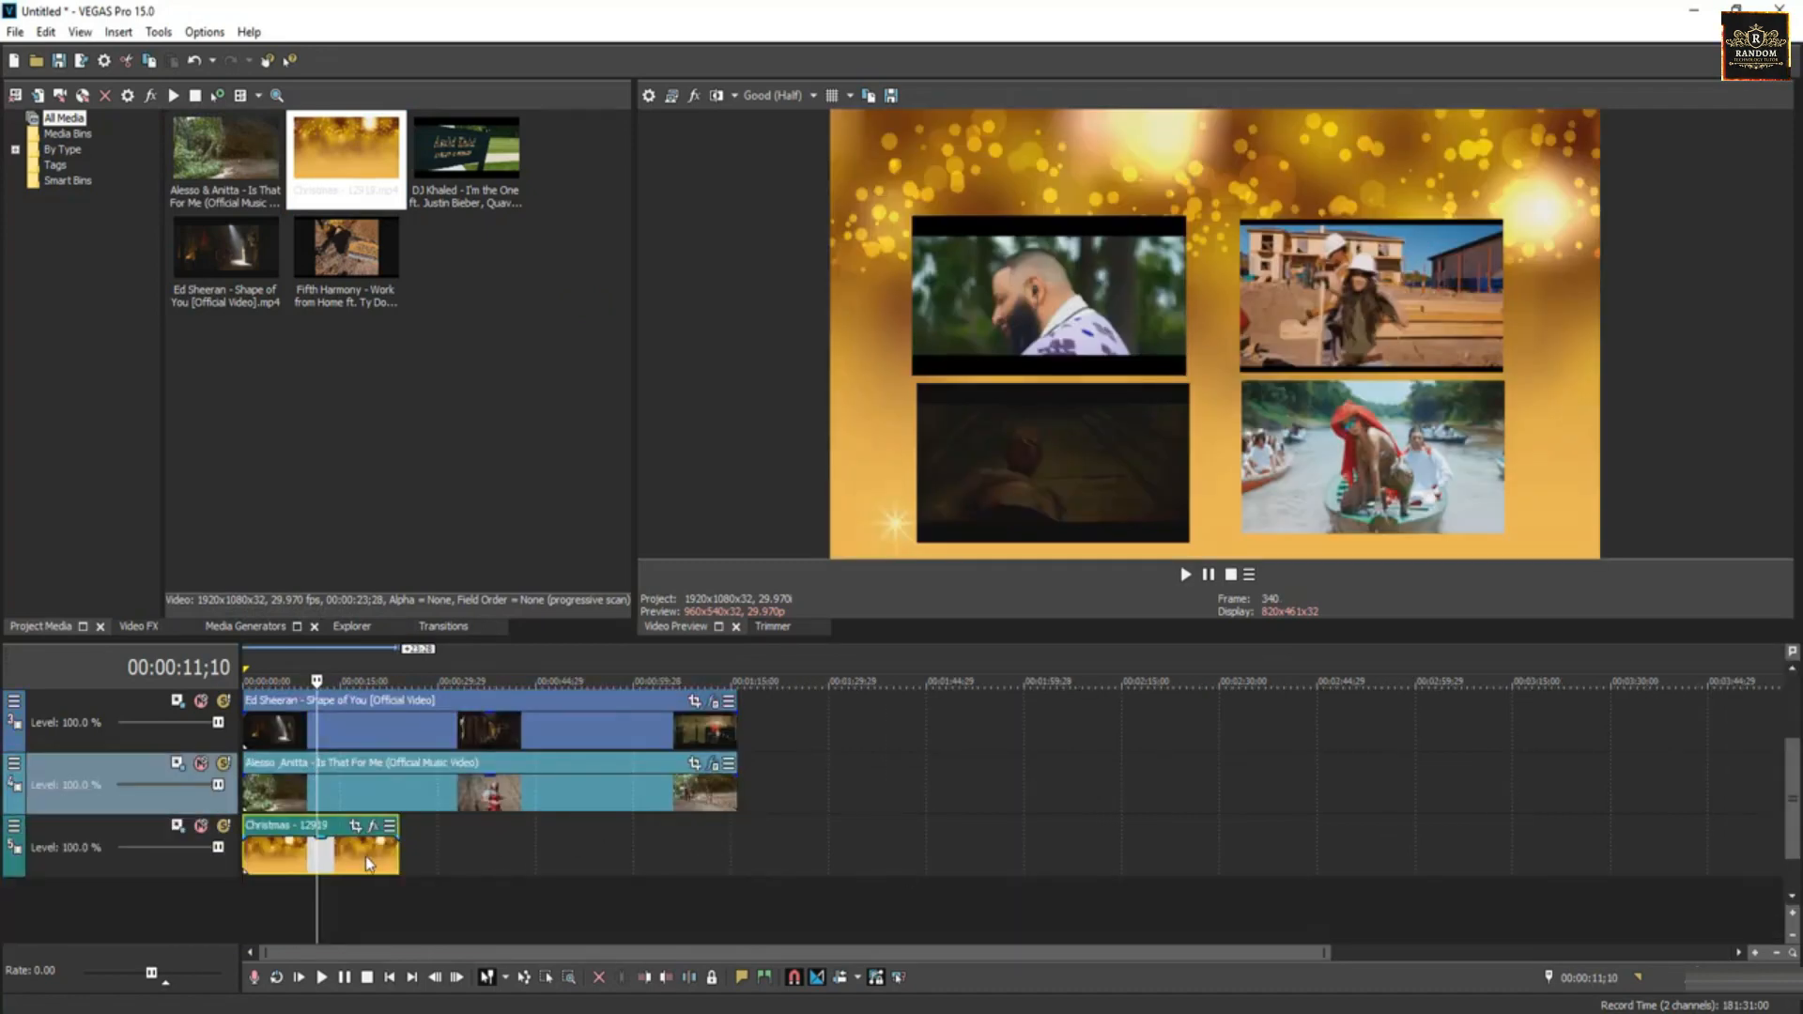
pyautogui.click(806, 859)
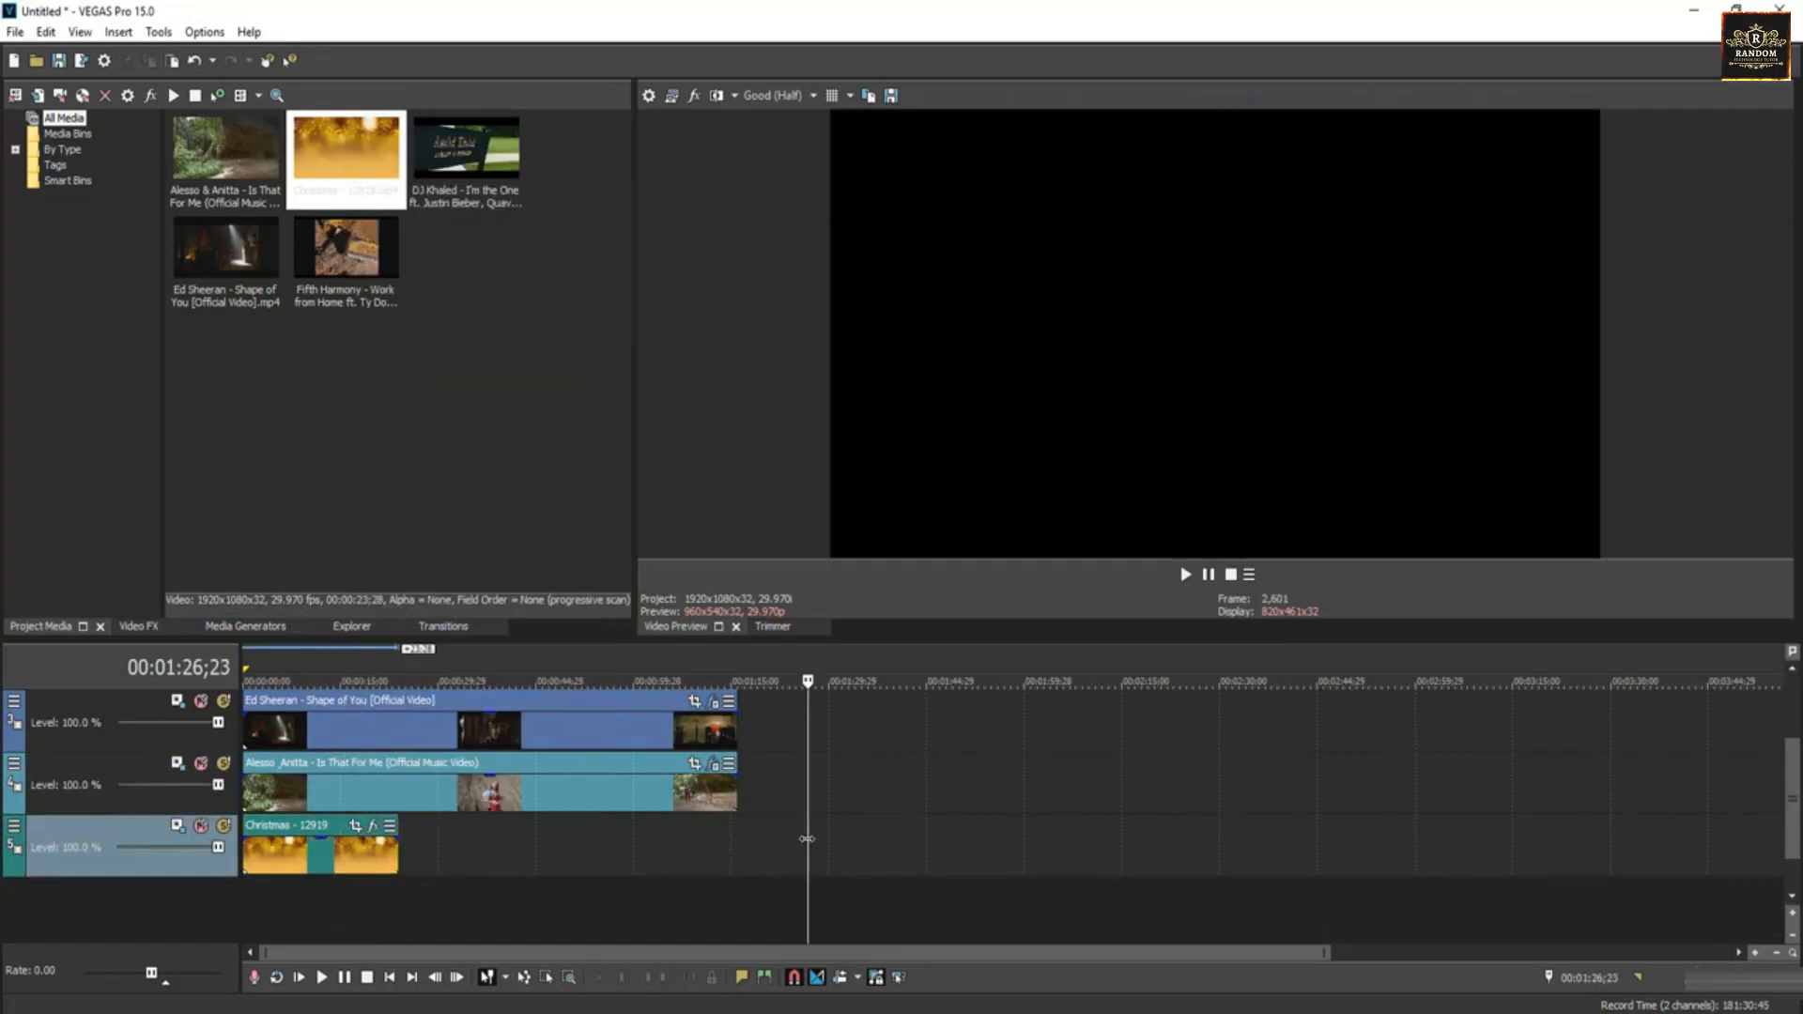
pyautogui.rightClick(806, 839)
pyautogui.click(842, 498)
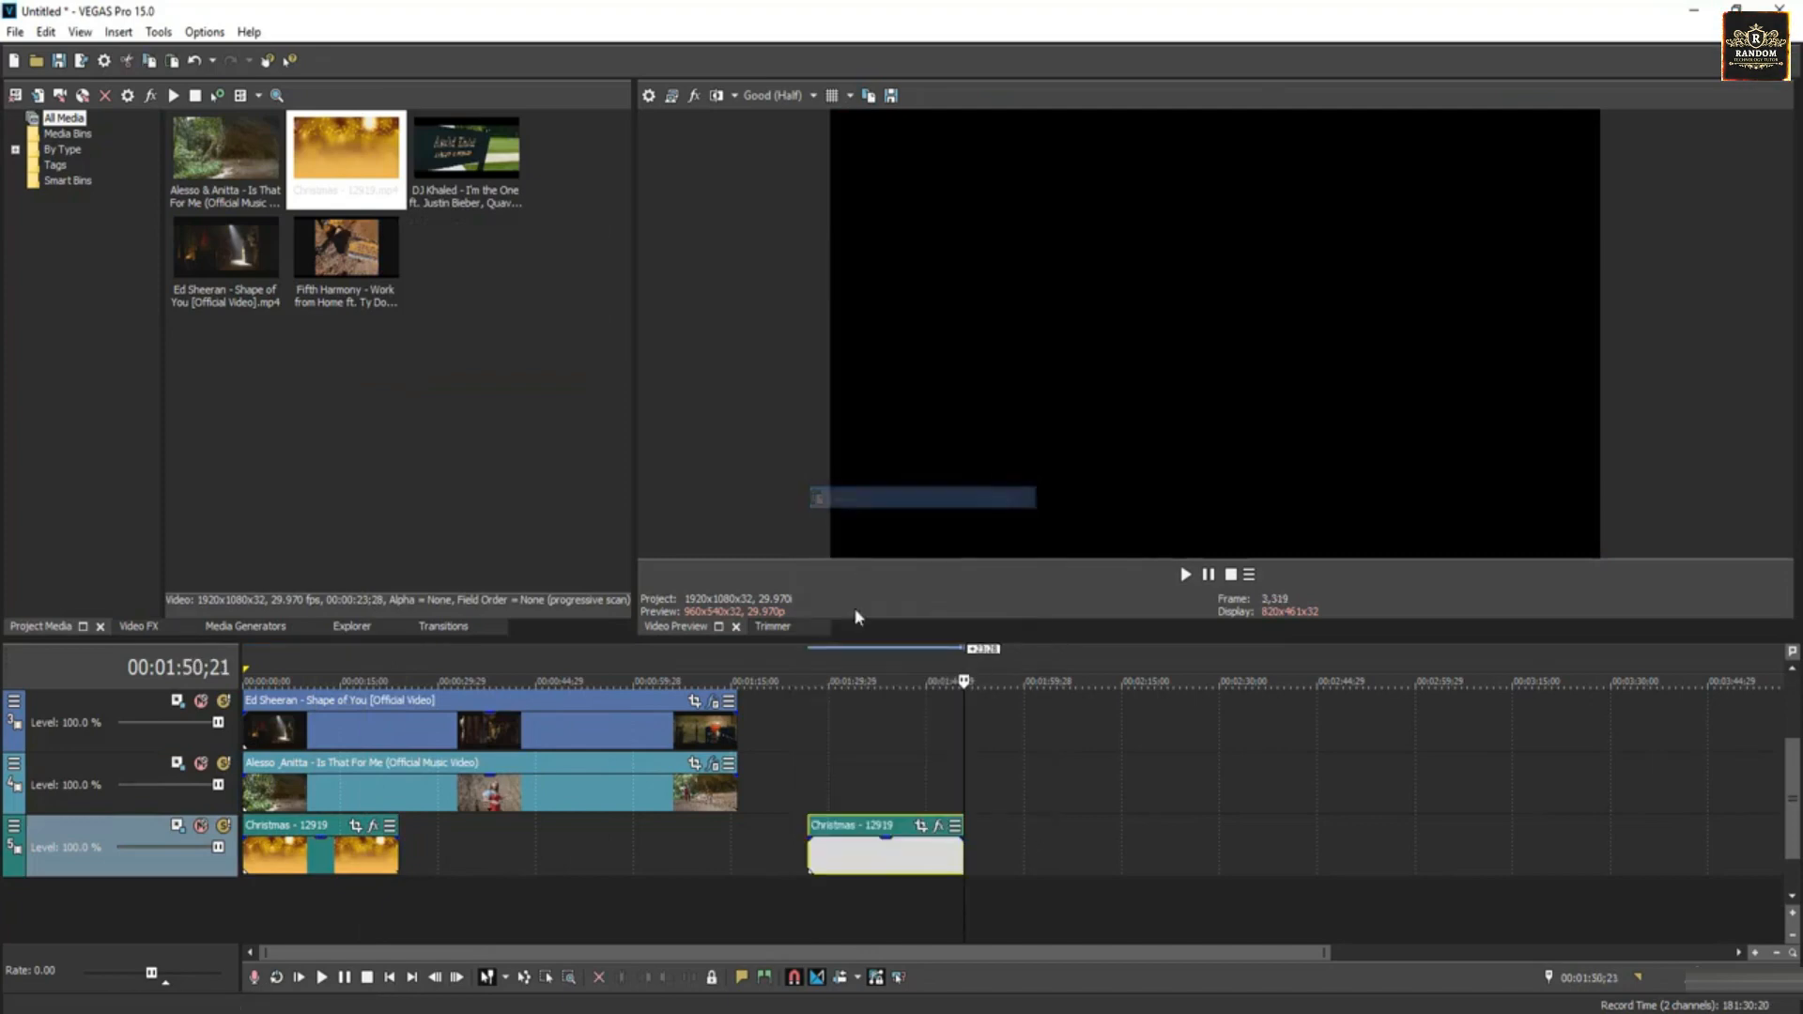
pyautogui.moveTo(882, 849); pyautogui.dragTo(474, 850)
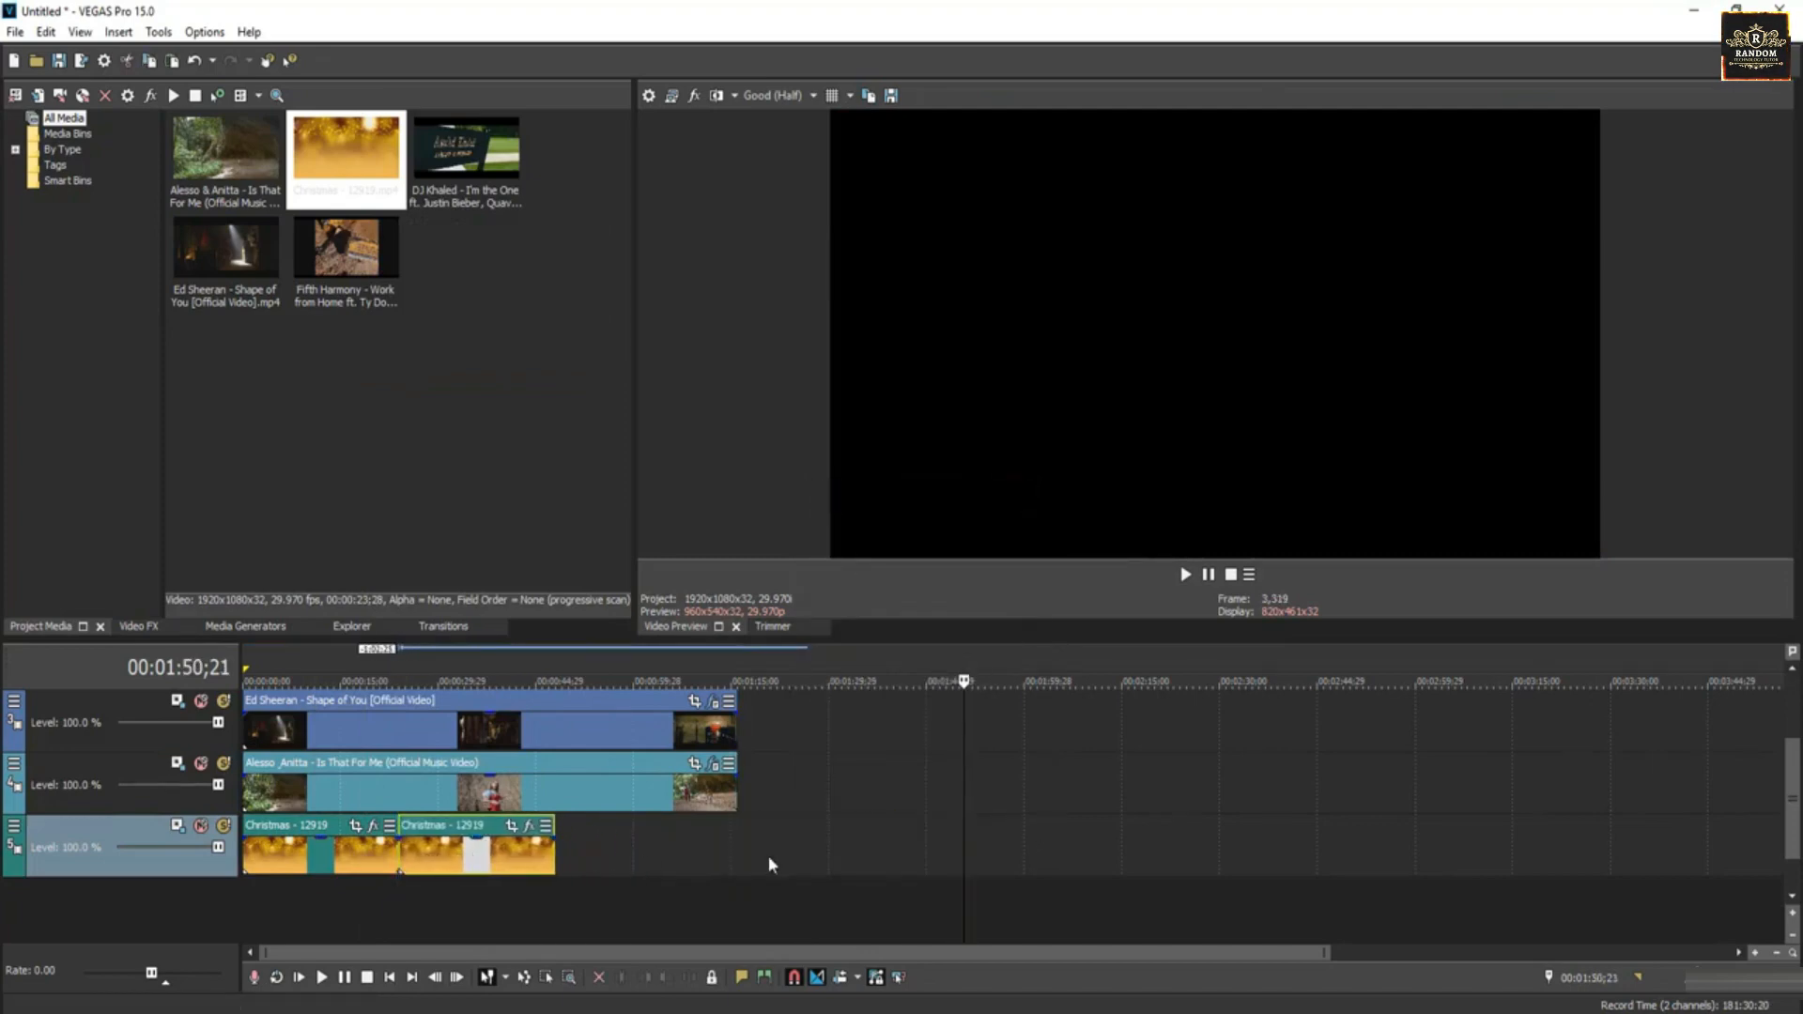
# Paste another copy of the Christmas - 12919 clip and place it directly after the second one.
pyautogui.click(830, 848)
pyautogui.rightClick(832, 847)
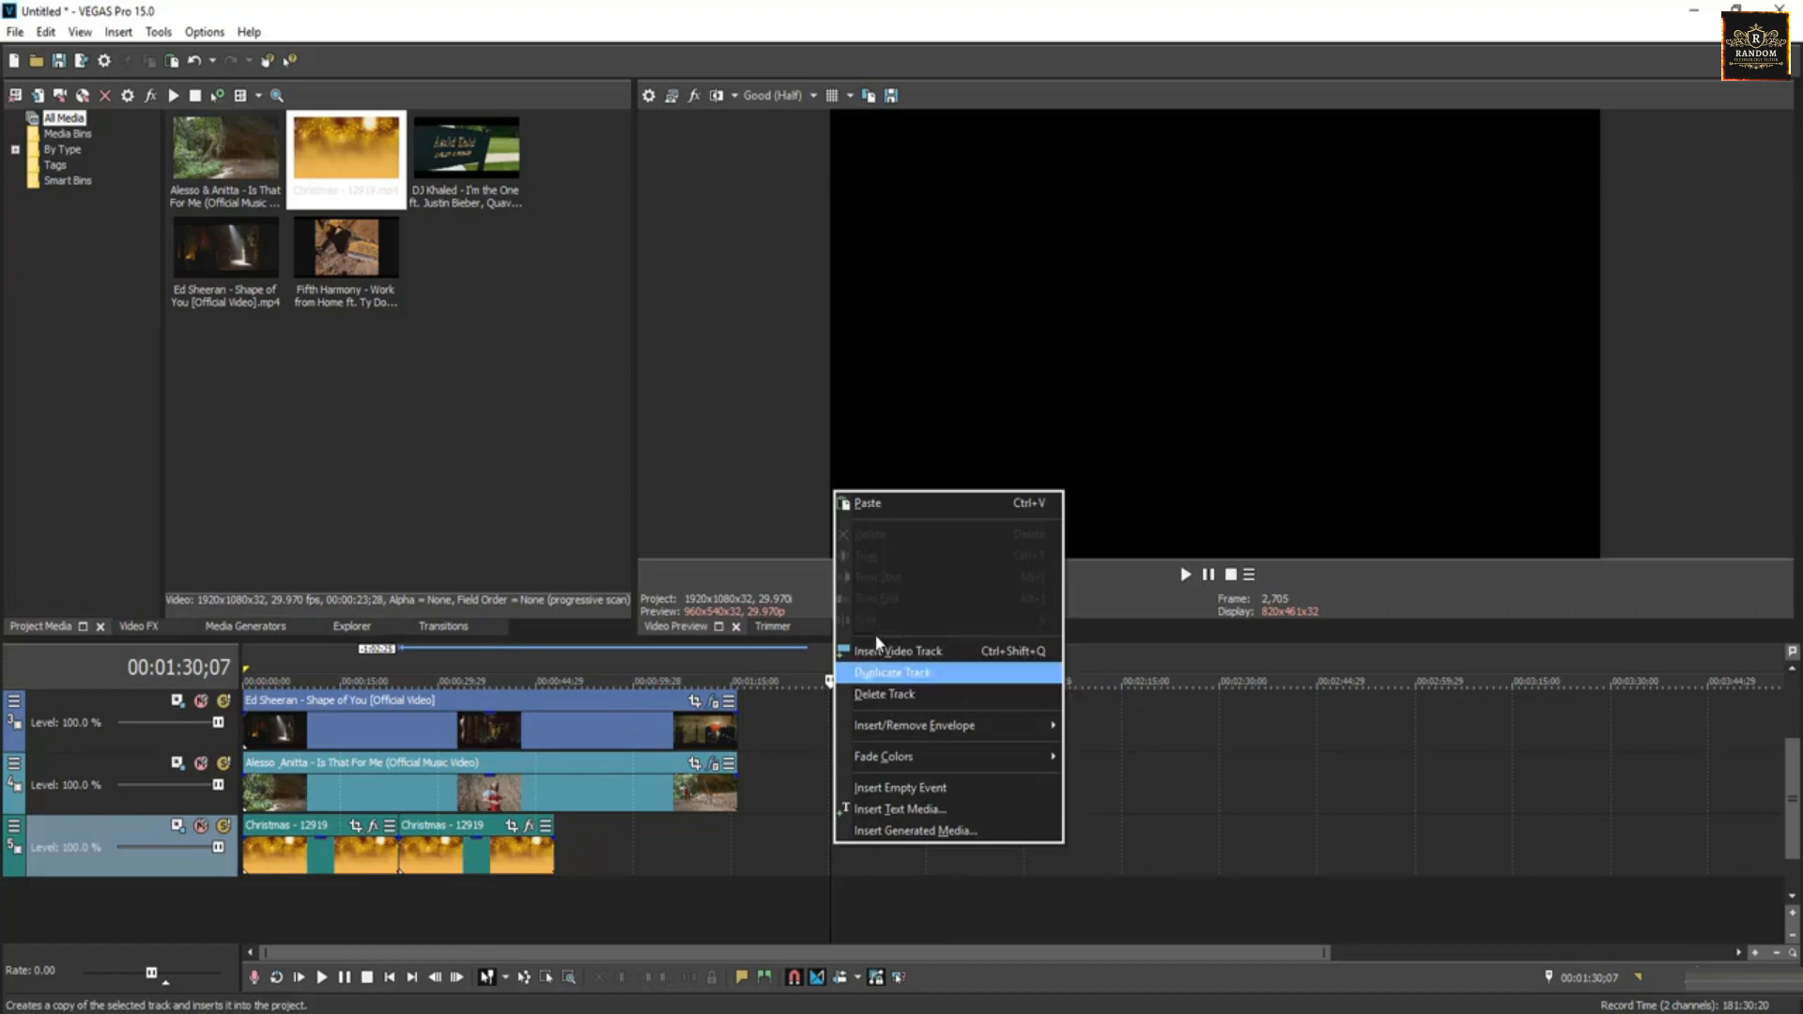
pyautogui.click(897, 508)
pyautogui.moveTo(906, 854); pyautogui.dragTo(631, 858)
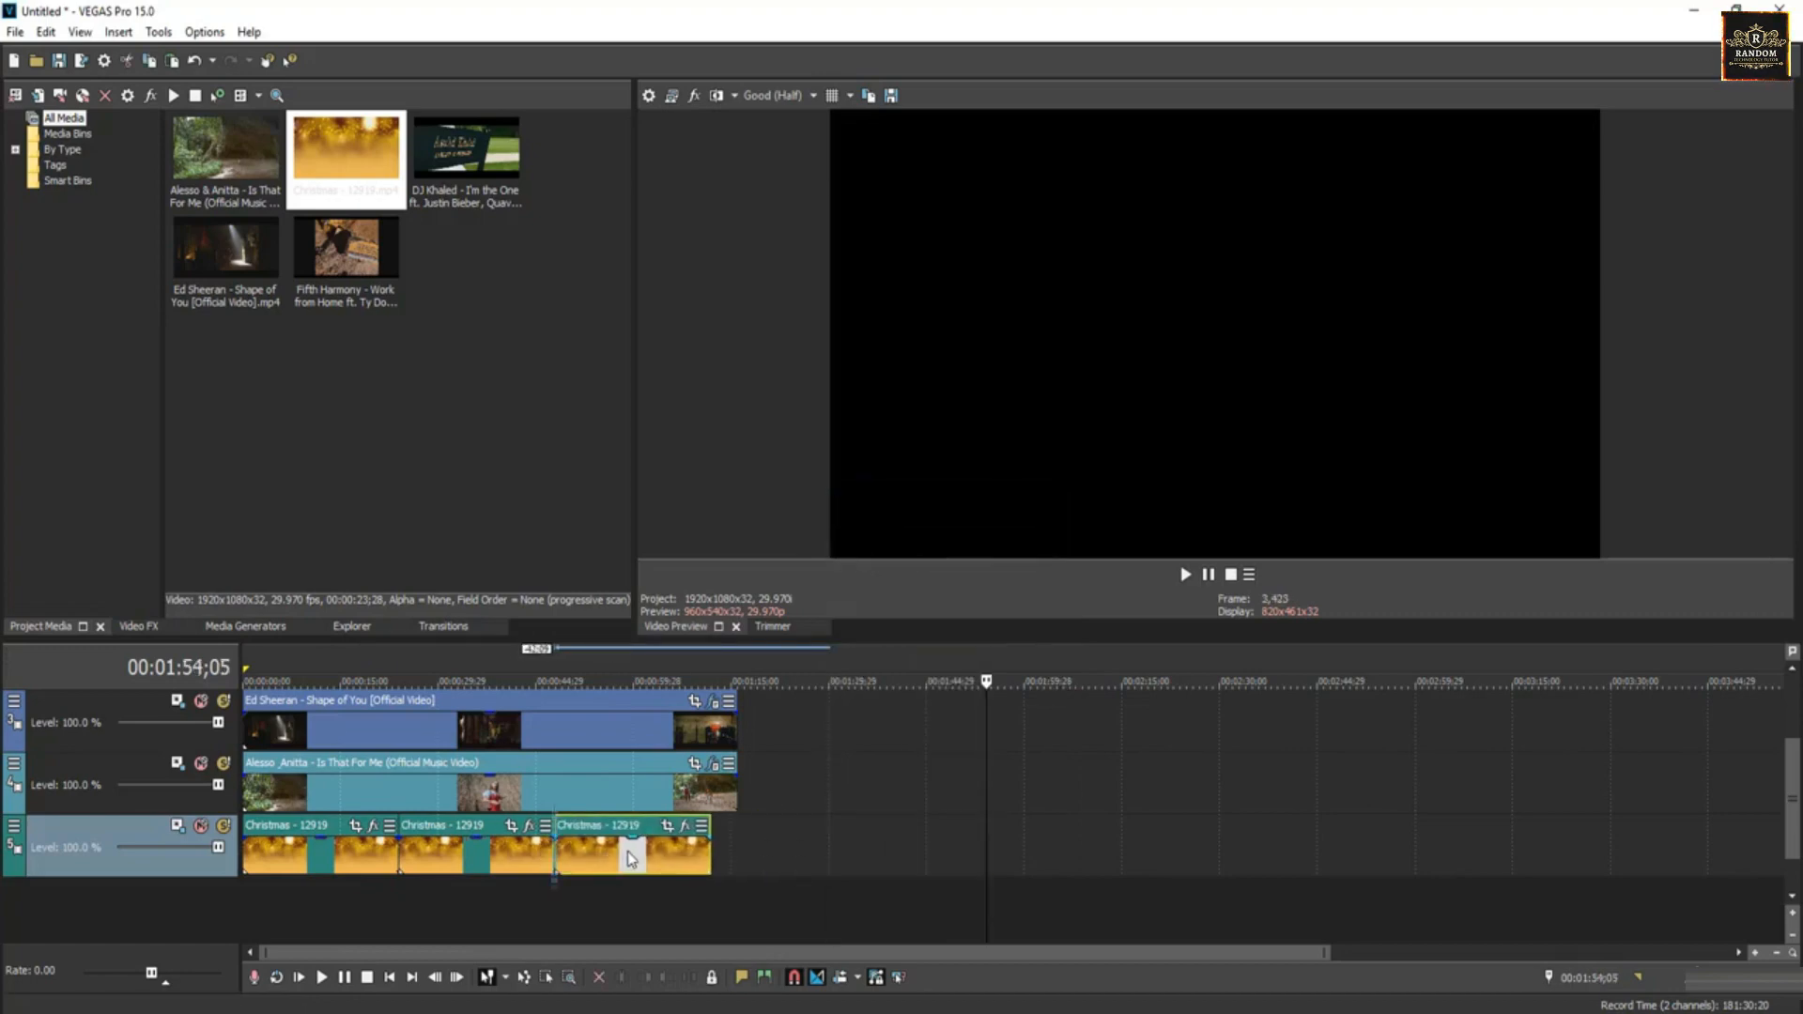
# Trim the end of the Alesso & Anitta clip to match the end of the third Christmas clip.
pyautogui.click(720, 794)
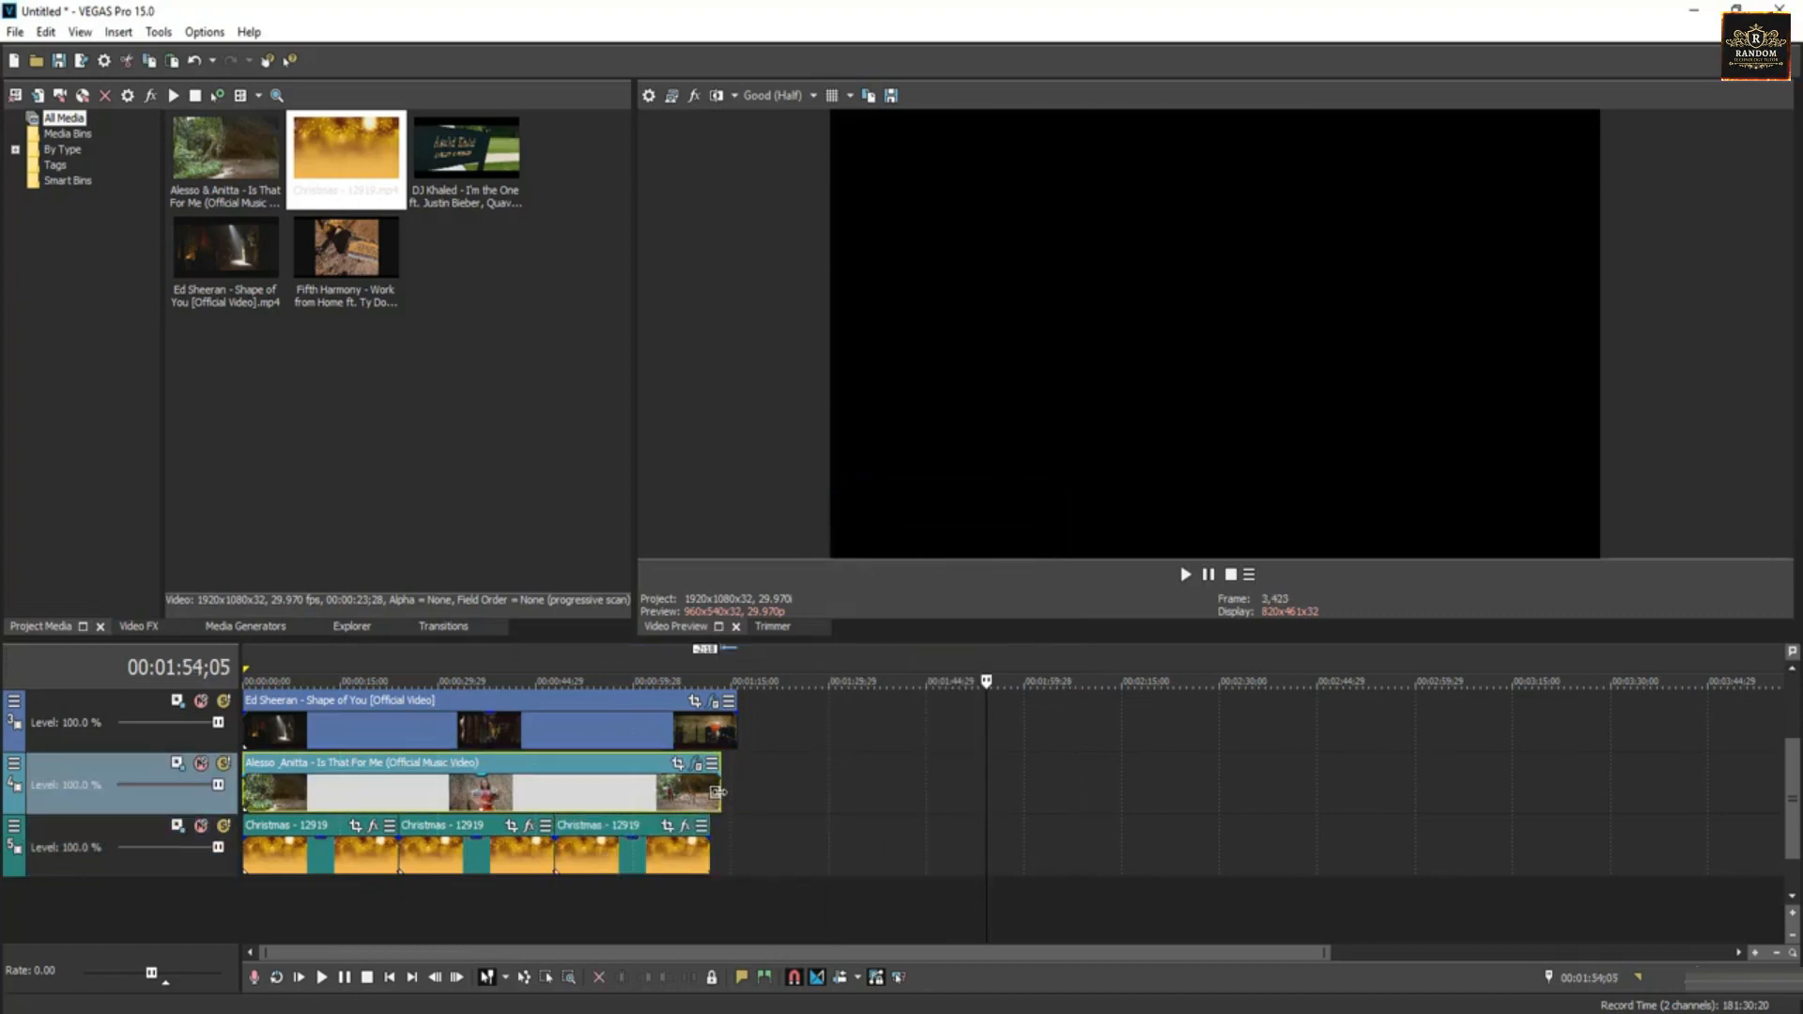
pyautogui.scroll(2, 714, 813)
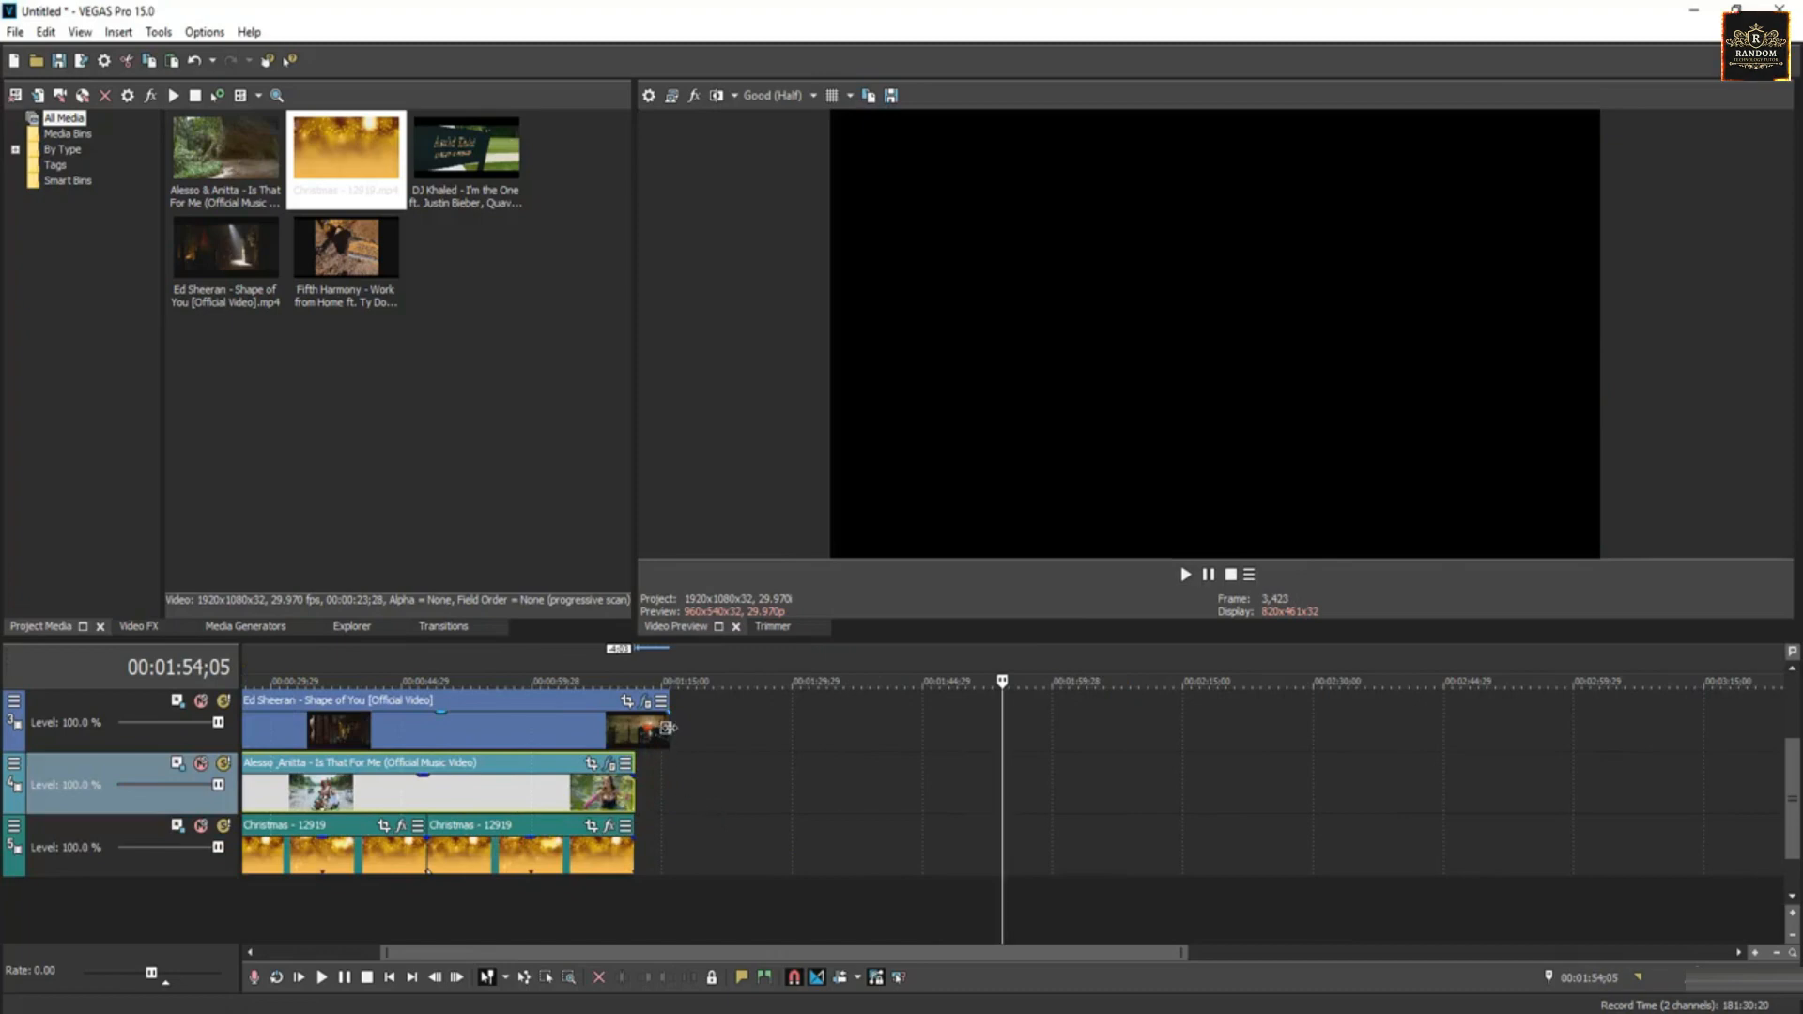
# Trim the ends of the Ed Sheeran, Fifth Harmony and DJ Khaled clips to match the end of the Alesso & Anitta clip.
pyautogui.moveTo(667, 727); pyautogui.dragTo(632, 731)
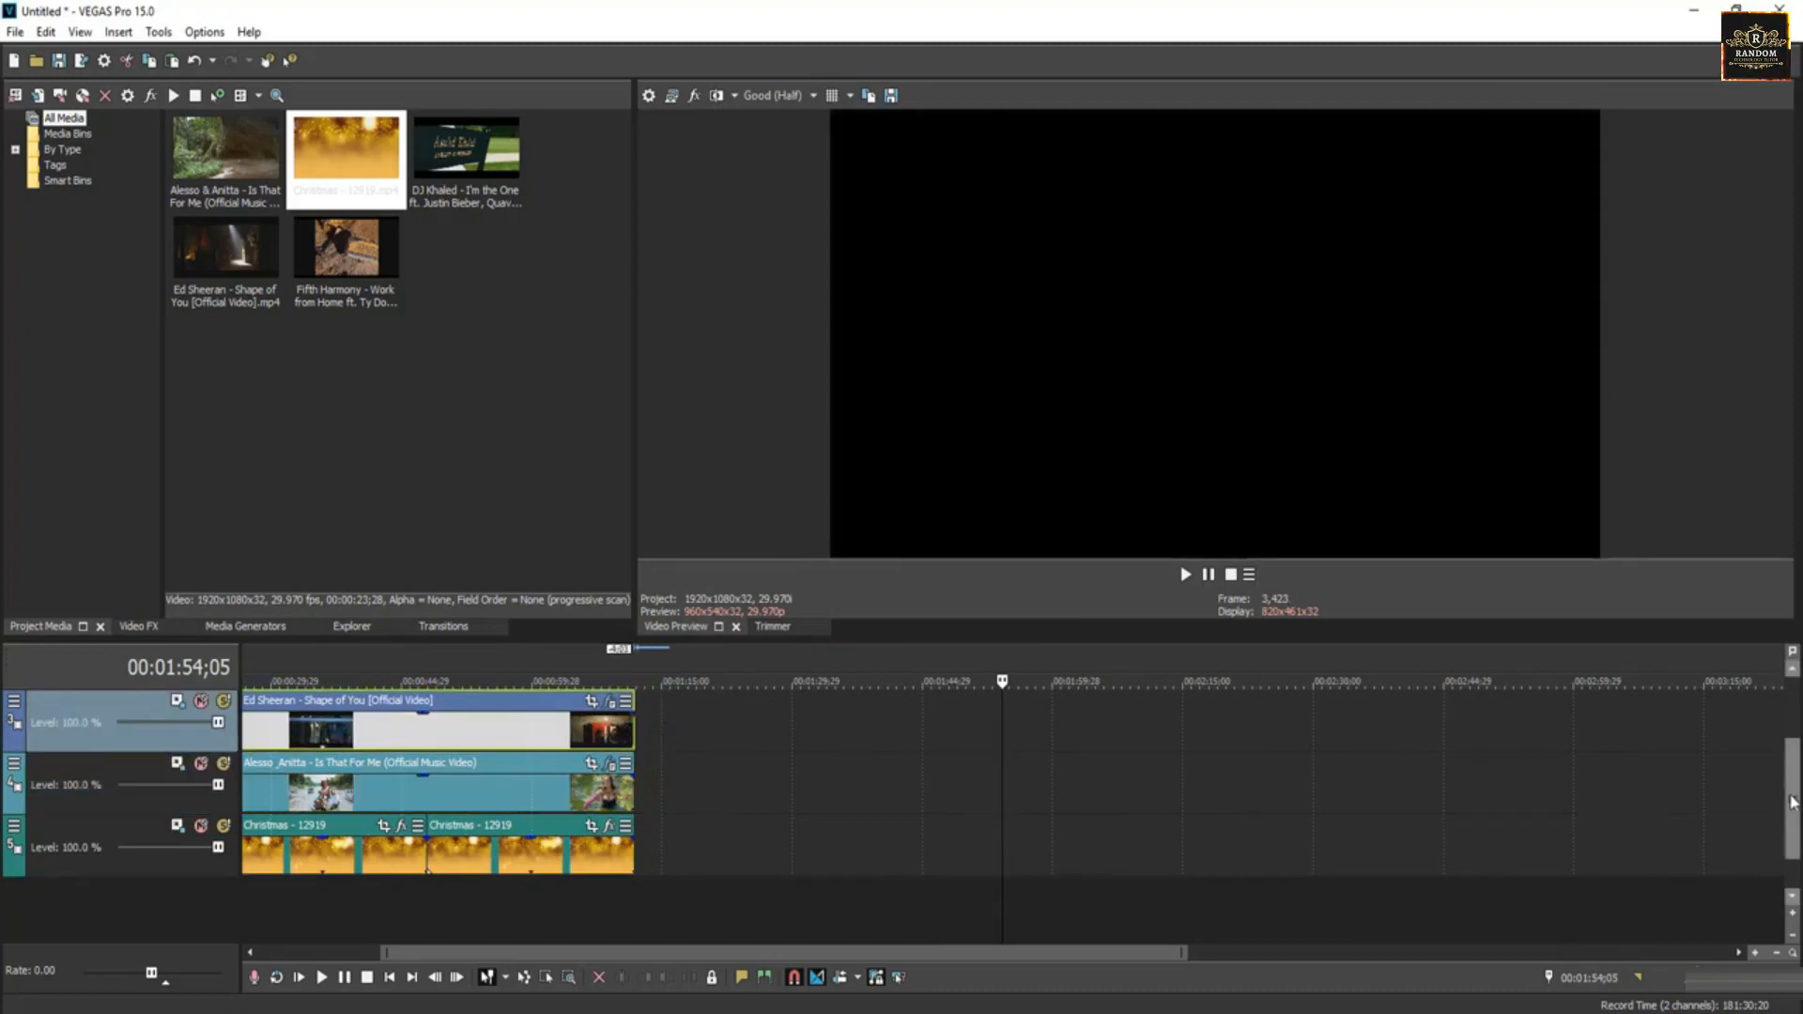
pyautogui.scroll(2, 1794, 796)
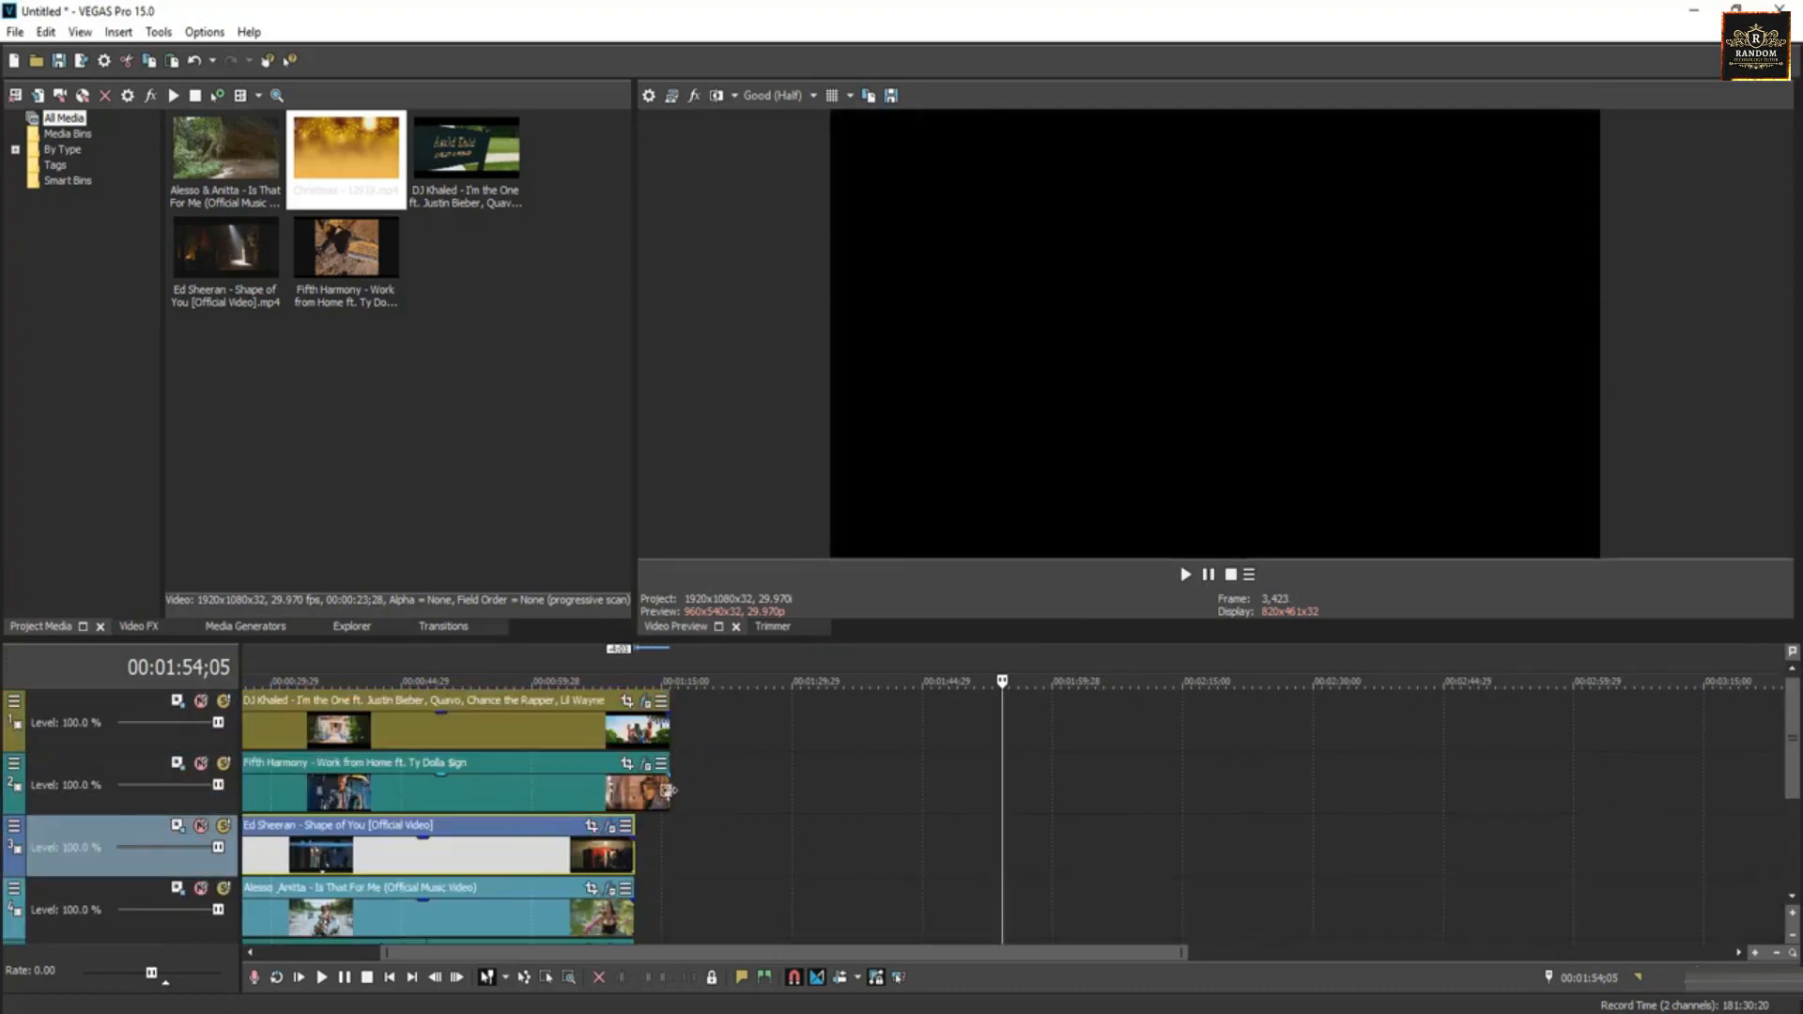
pyautogui.moveTo(670, 798); pyautogui.dragTo(634, 798)
pyautogui.moveTo(670, 725); pyautogui.dragTo(634, 726)
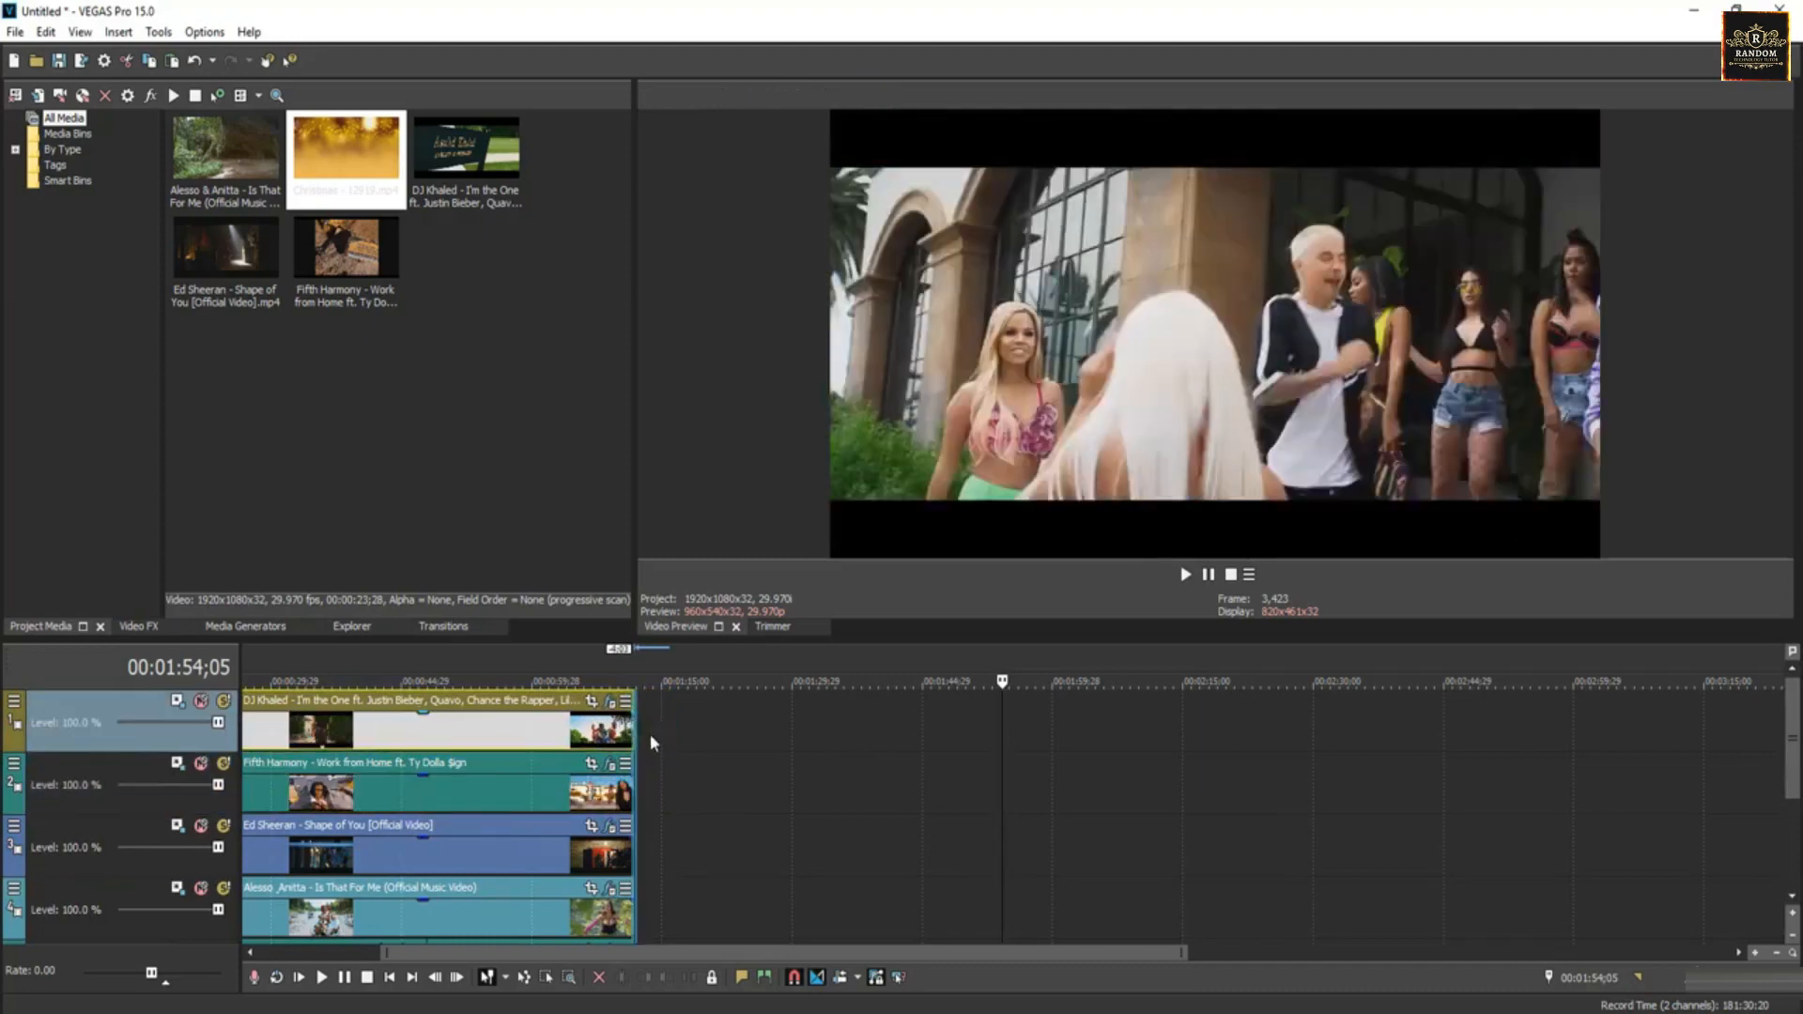
# Insert a new video track above the DJ Khaled track and add a text media event on it at 00:00:19;14.
pyautogui.scroll(-3, 748, 841)
pyautogui.rightClick(172, 741)
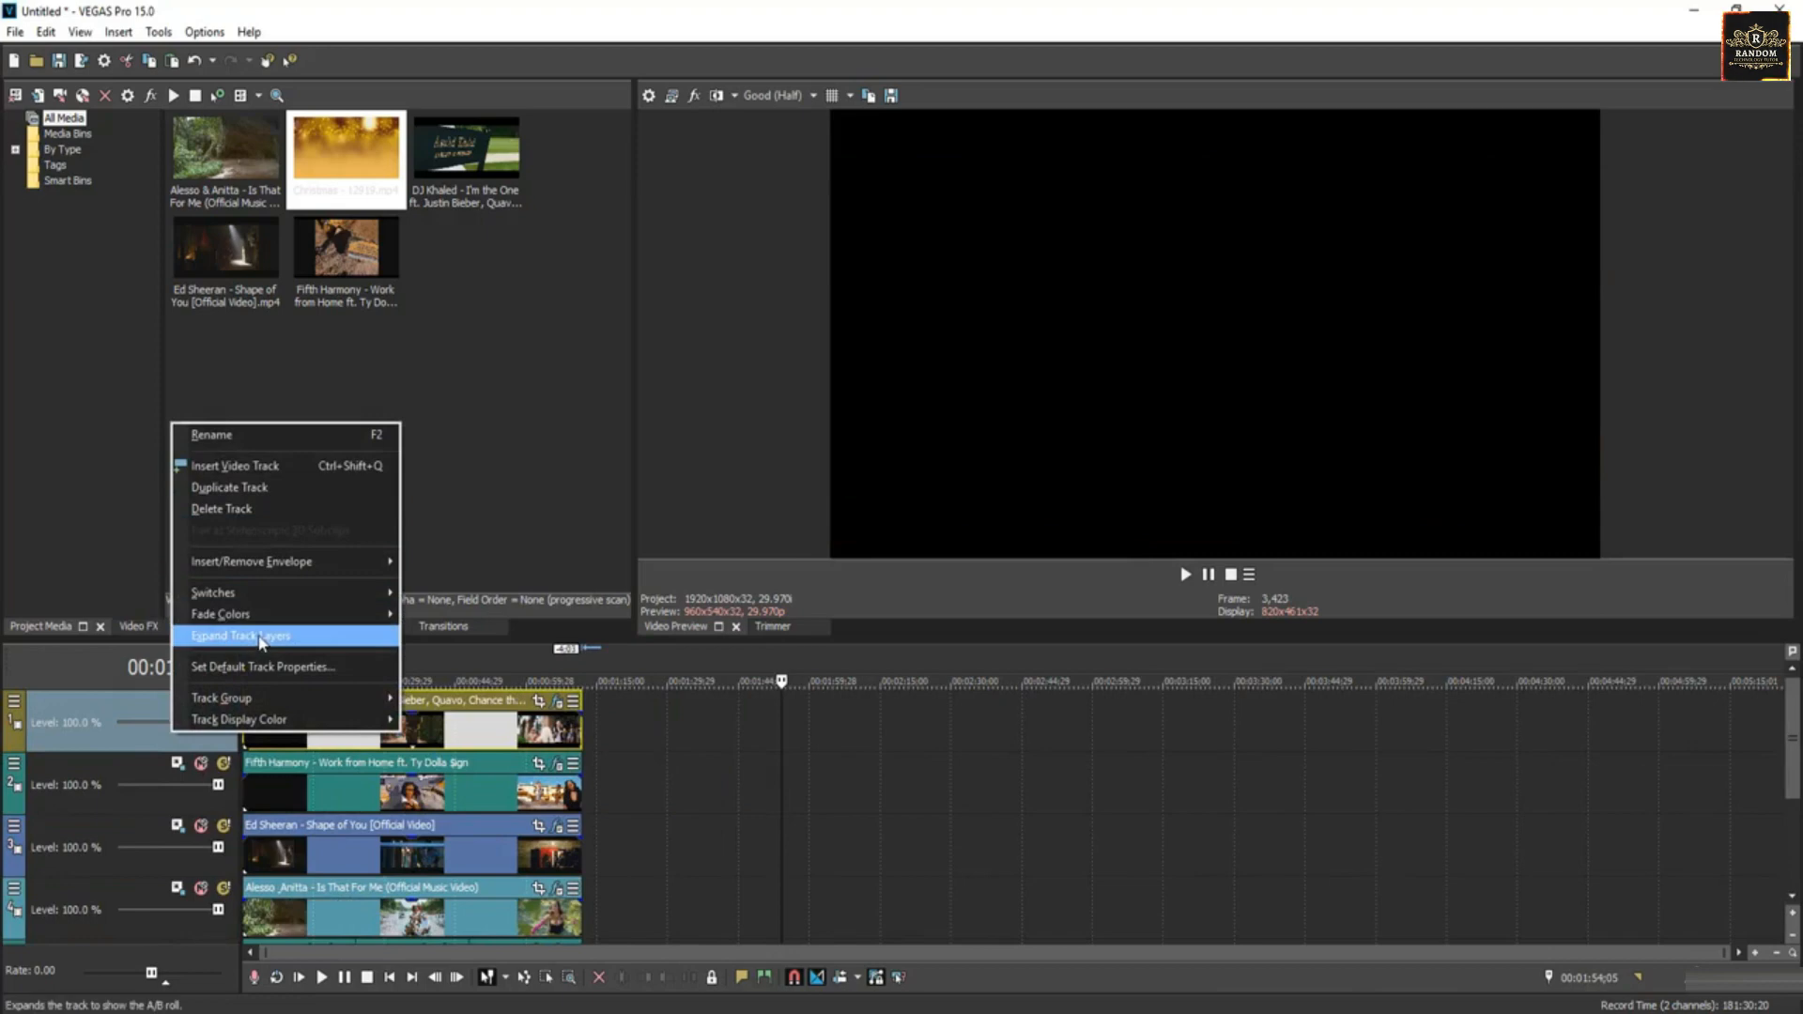
pyautogui.click(253, 466)
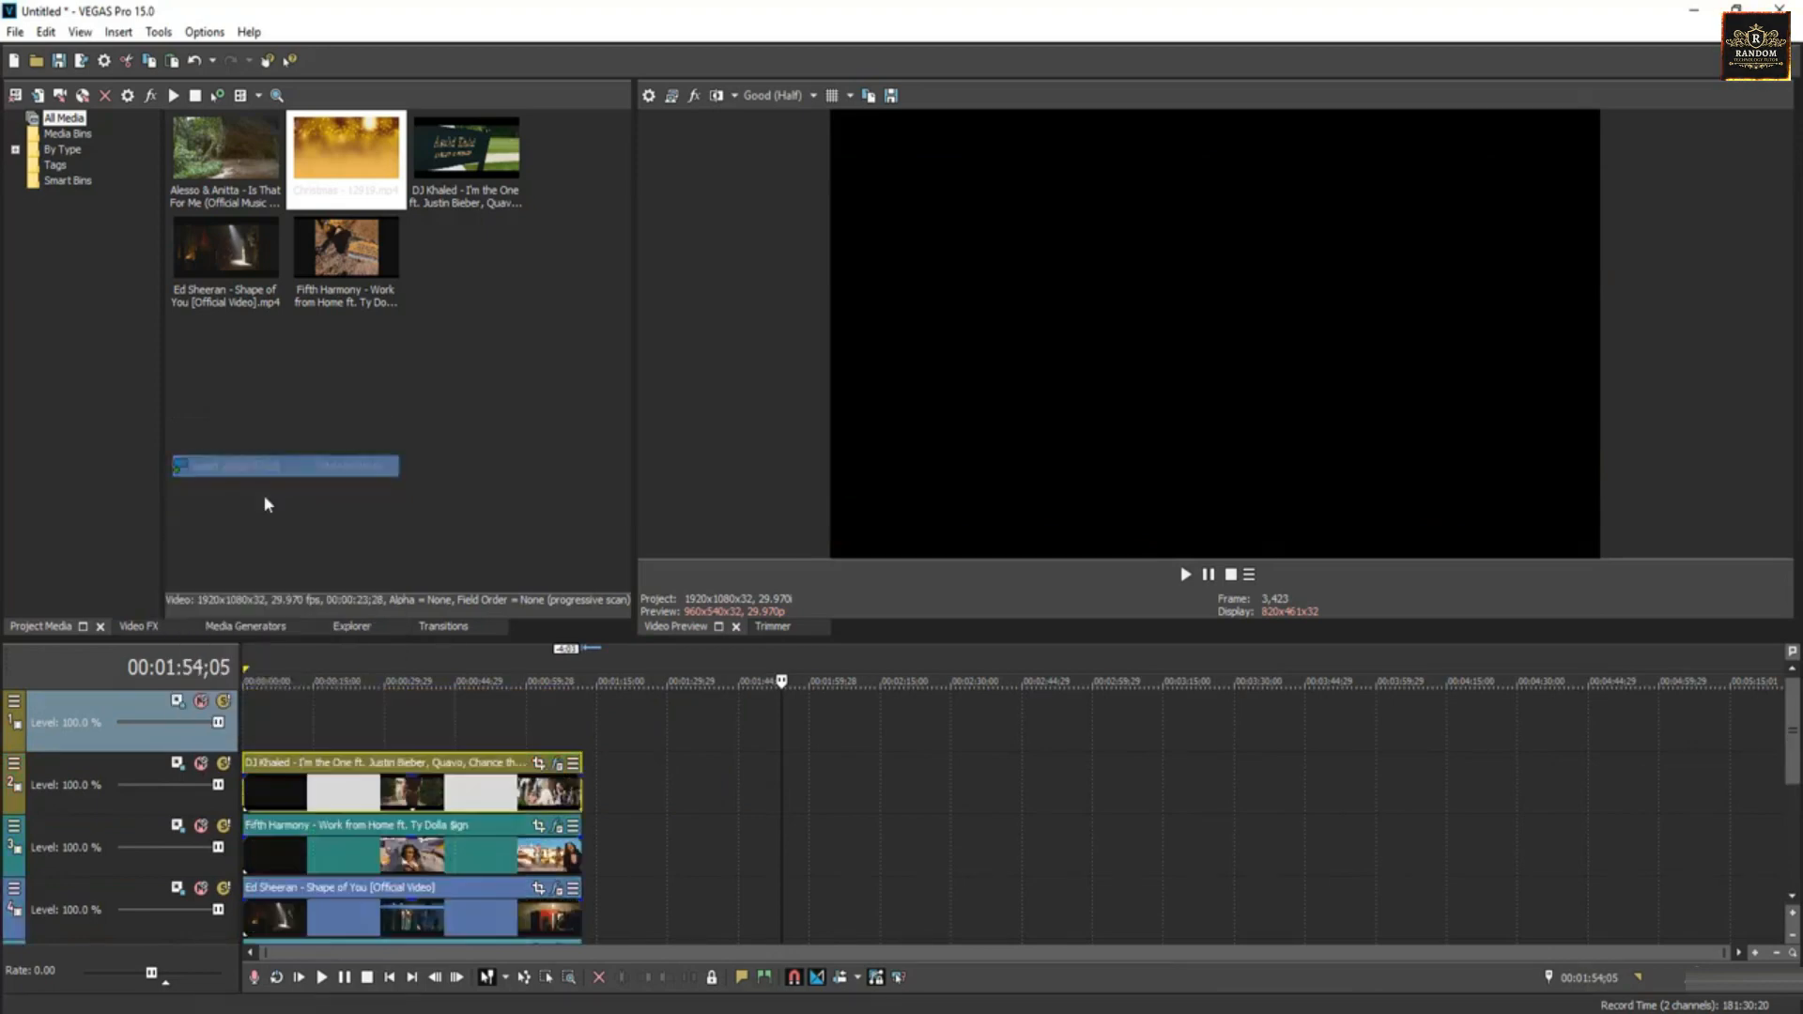
pyautogui.rightClick(316, 726)
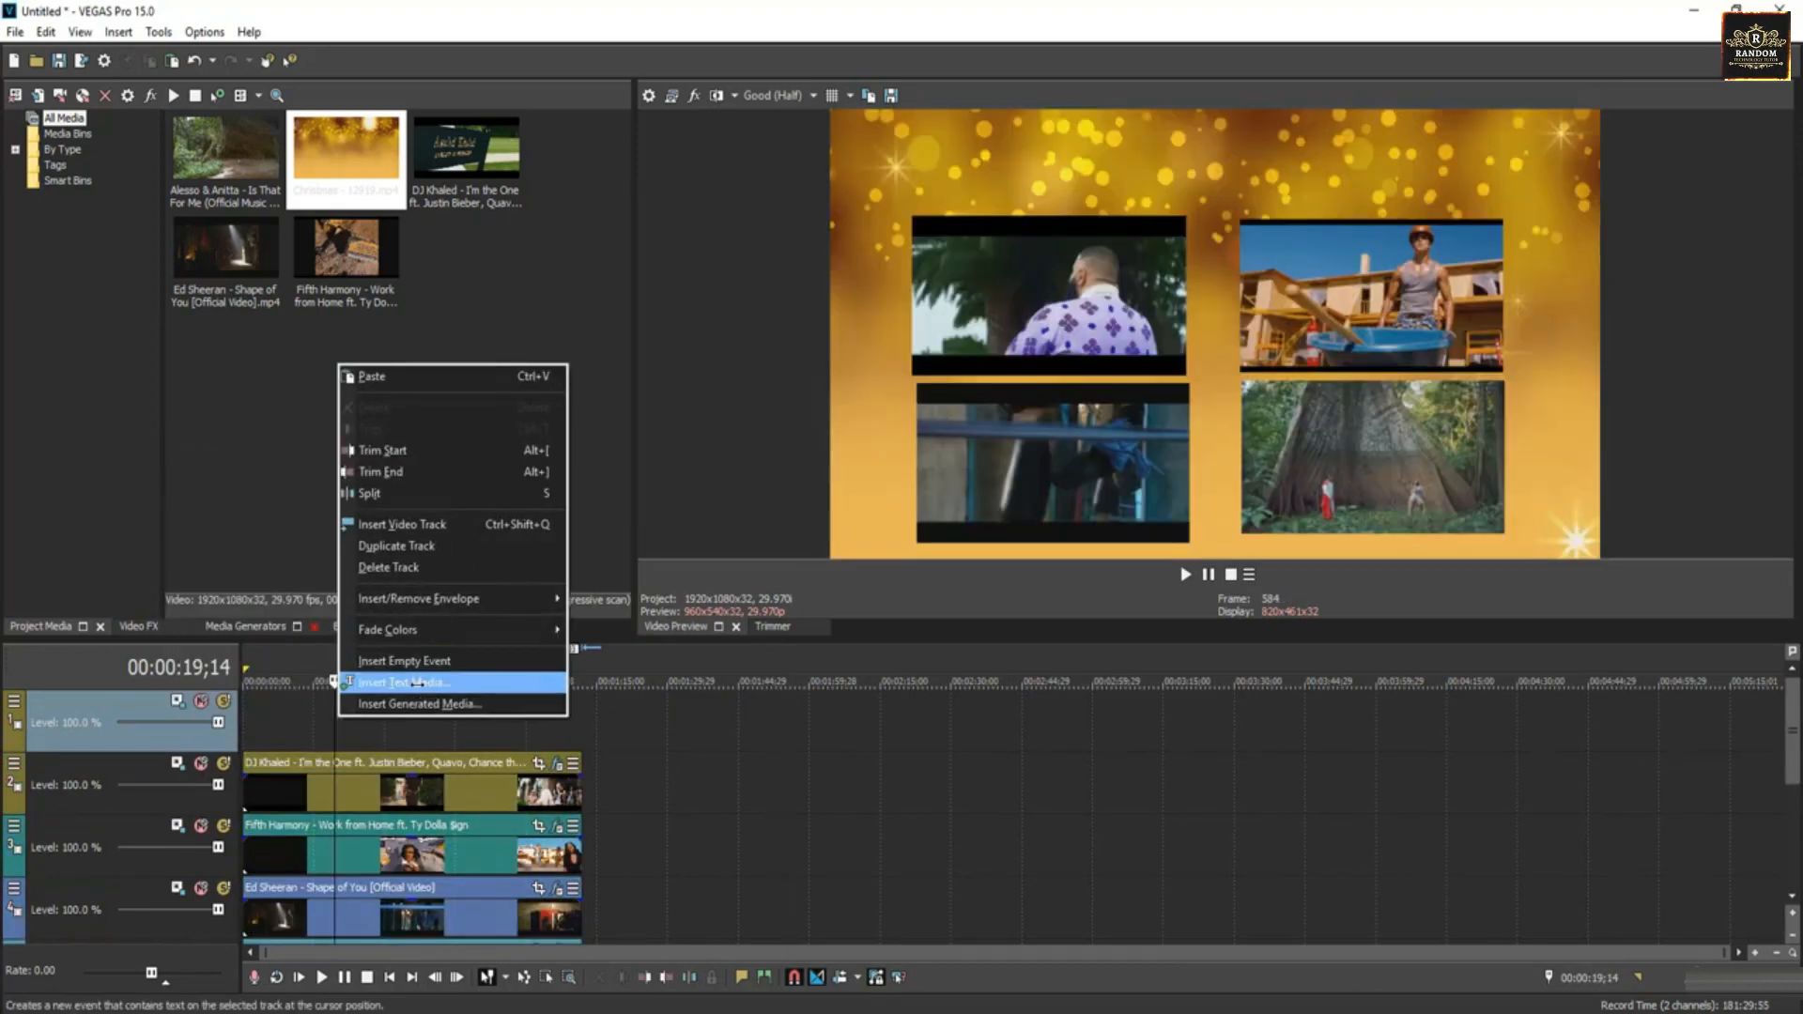
pyautogui.click(417, 684)
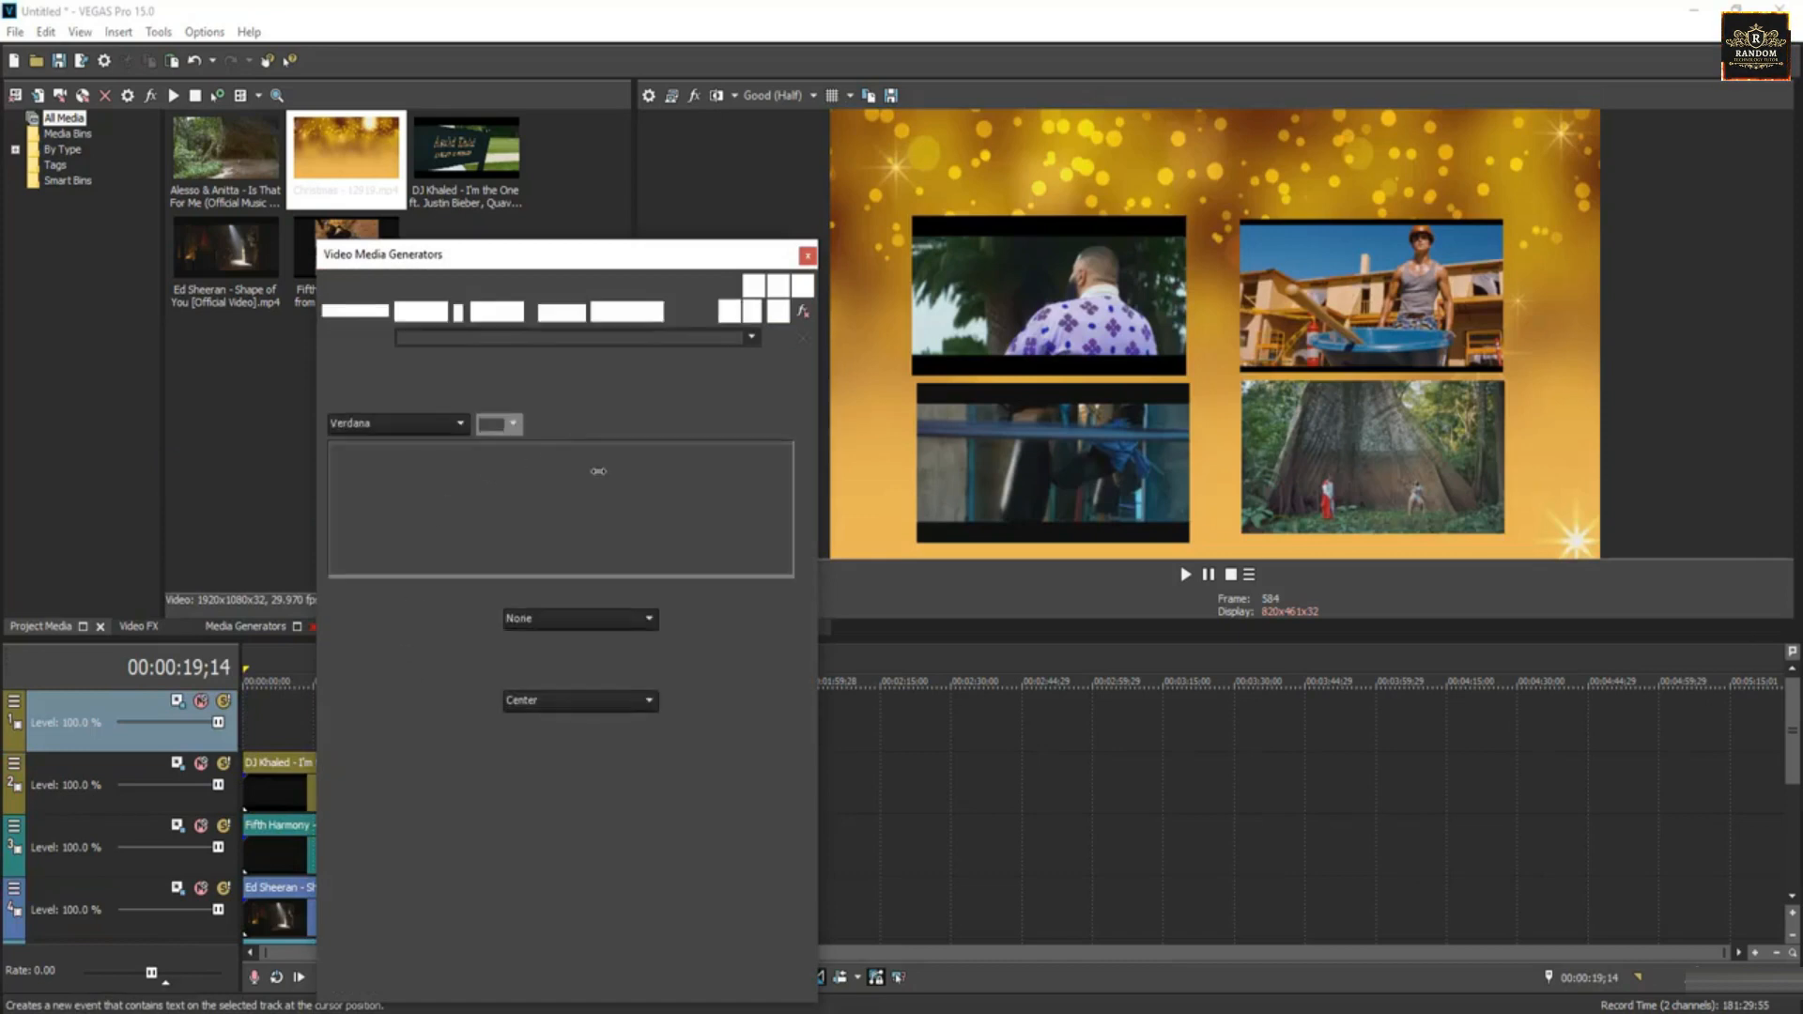
# Replace the sample text of the title with "All Time Best Songs".
pyautogui.moveTo(704, 485); pyautogui.dragTo(425, 471)
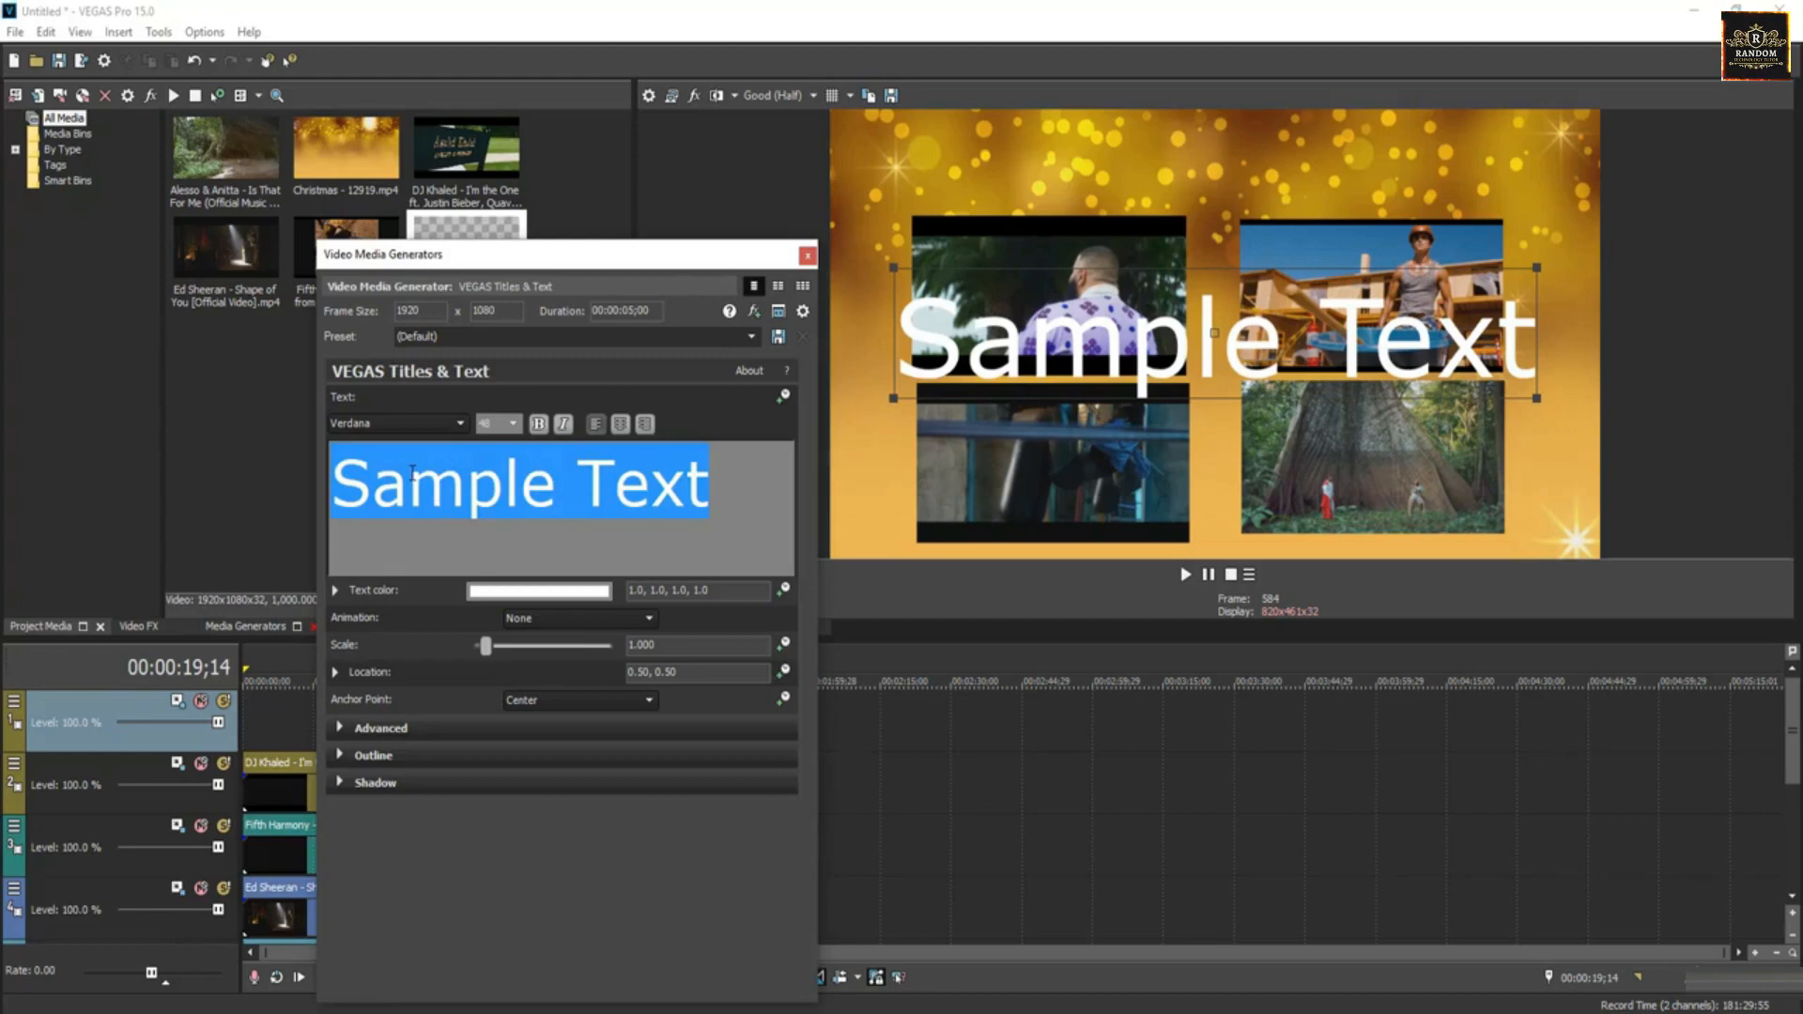
pyautogui.write('All')
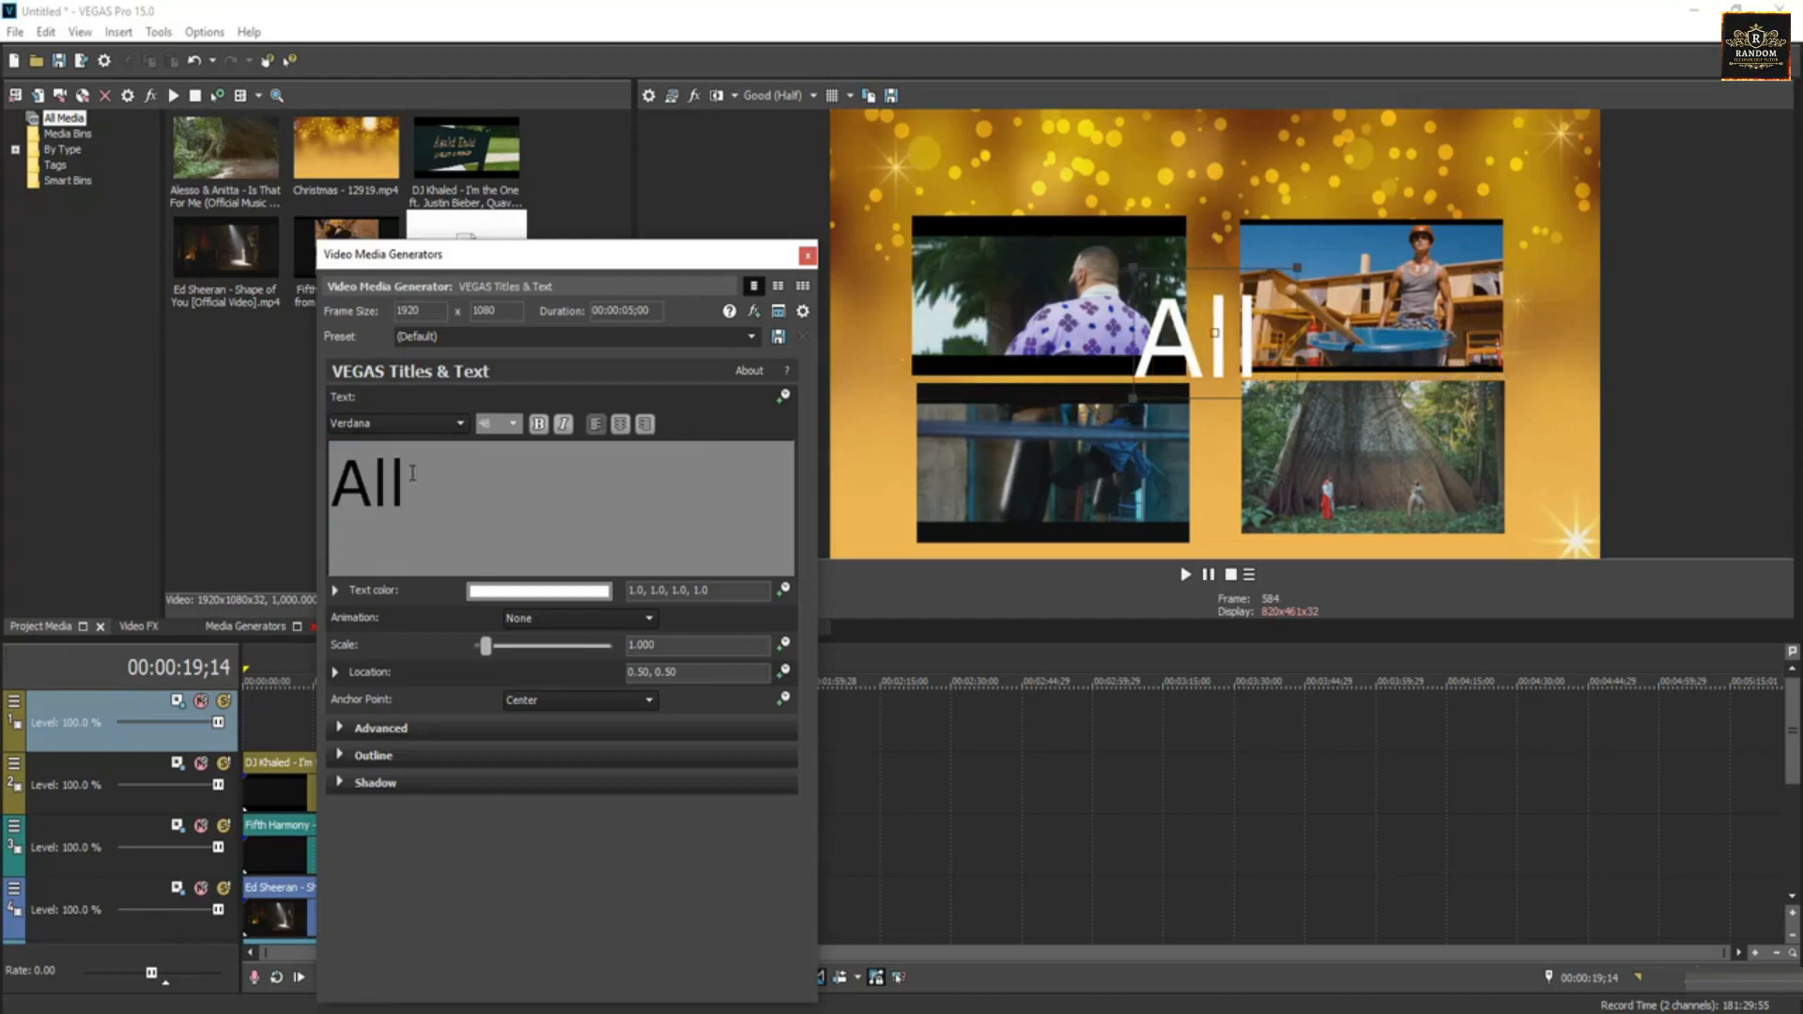
pyautogui.write(' Time B')
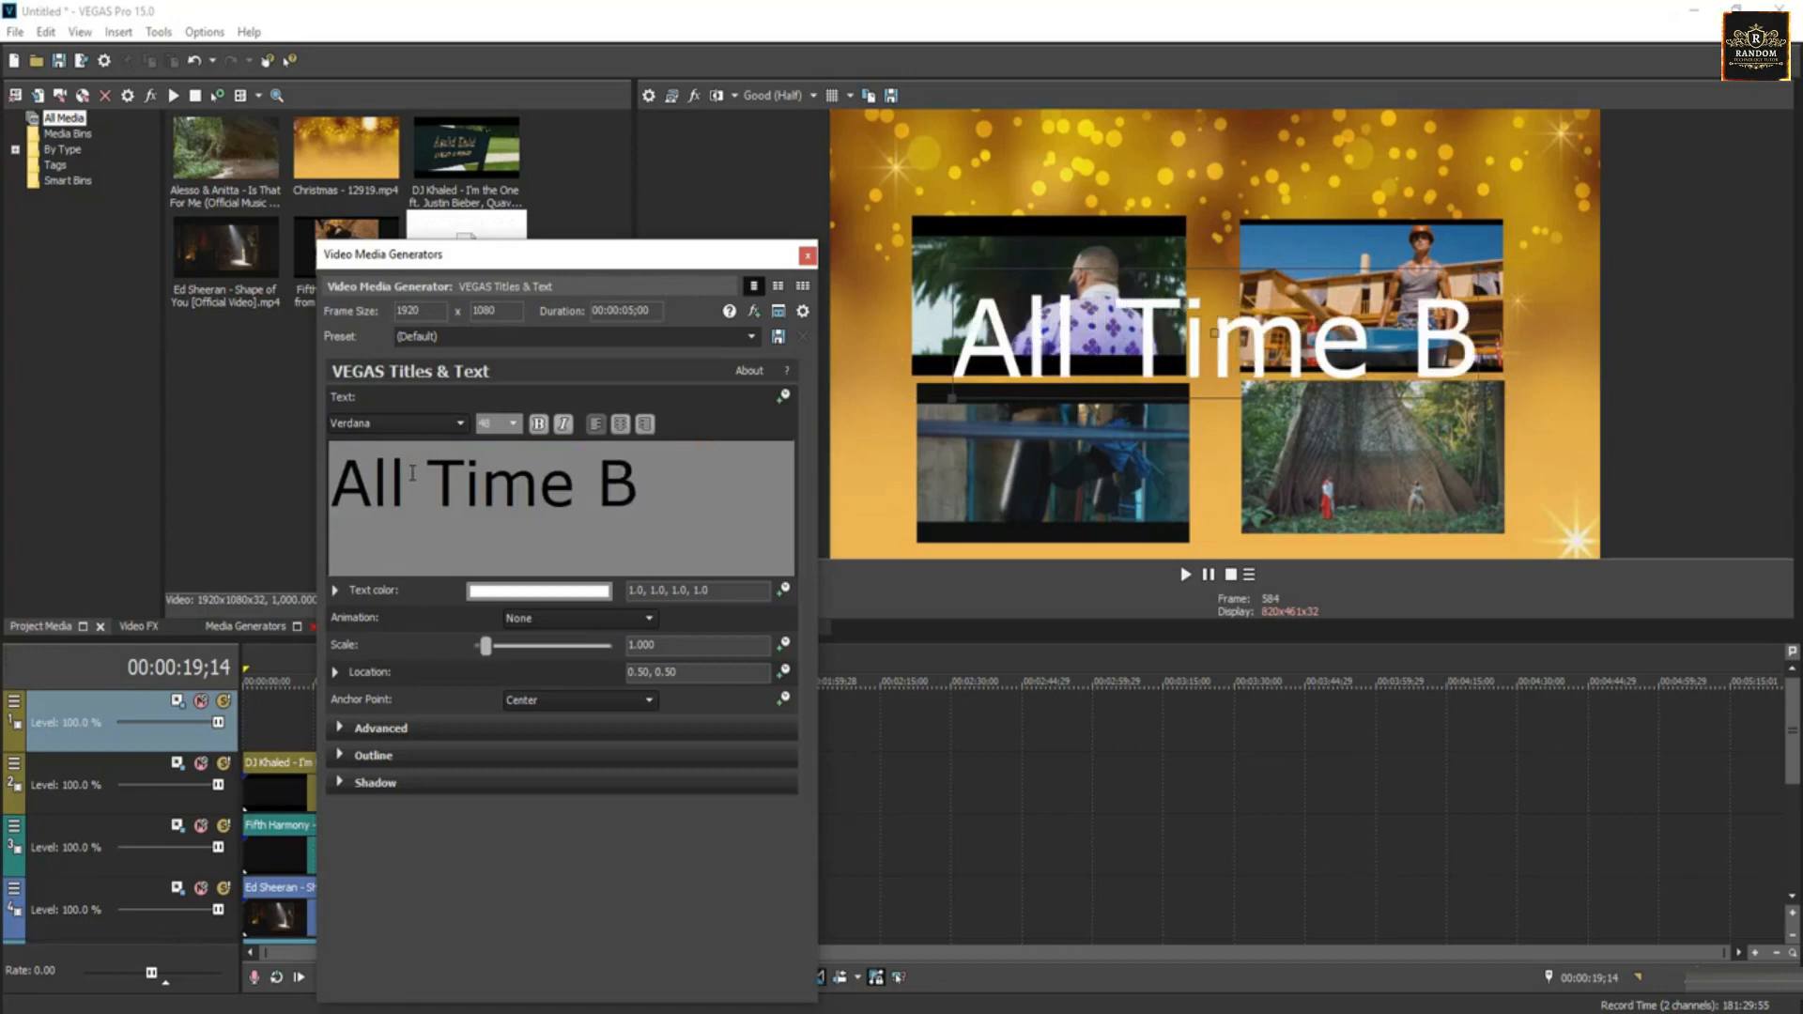
pyautogui.write('est Songs')
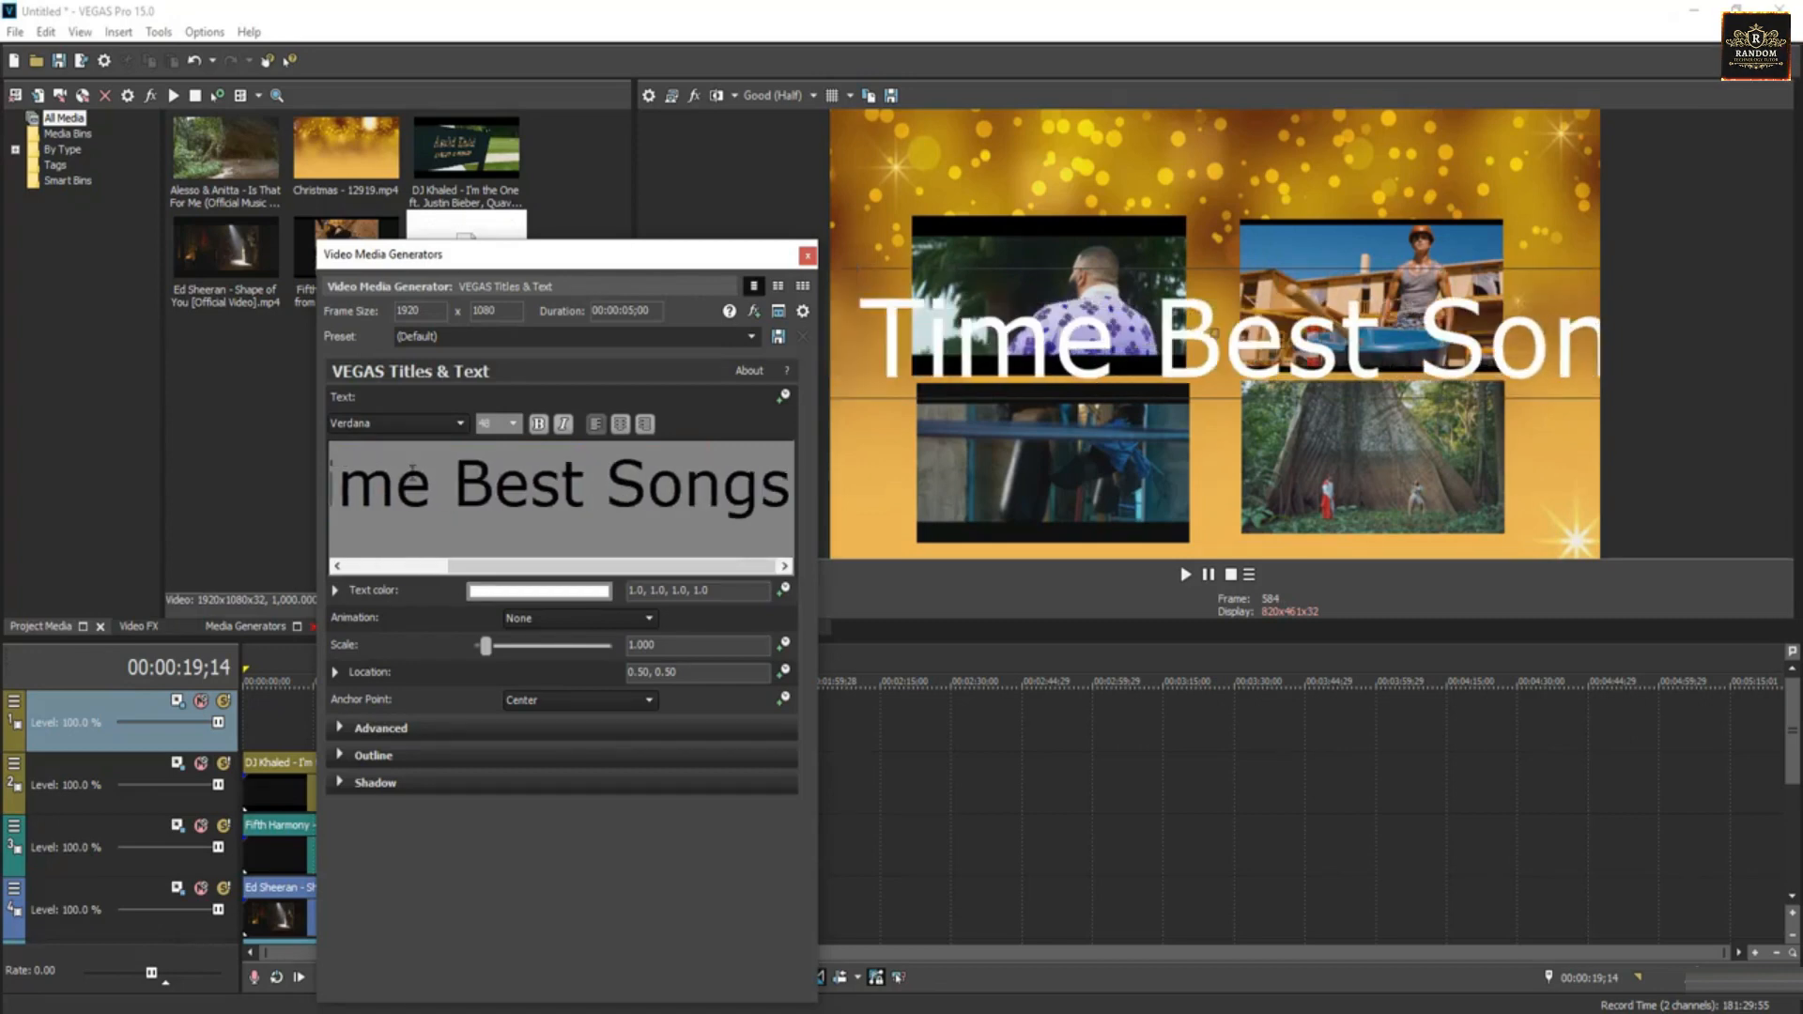
# Format the title in the Impact font at size 22 and position it above the four videos.
pyautogui.hotkey('ctrl', 'a')
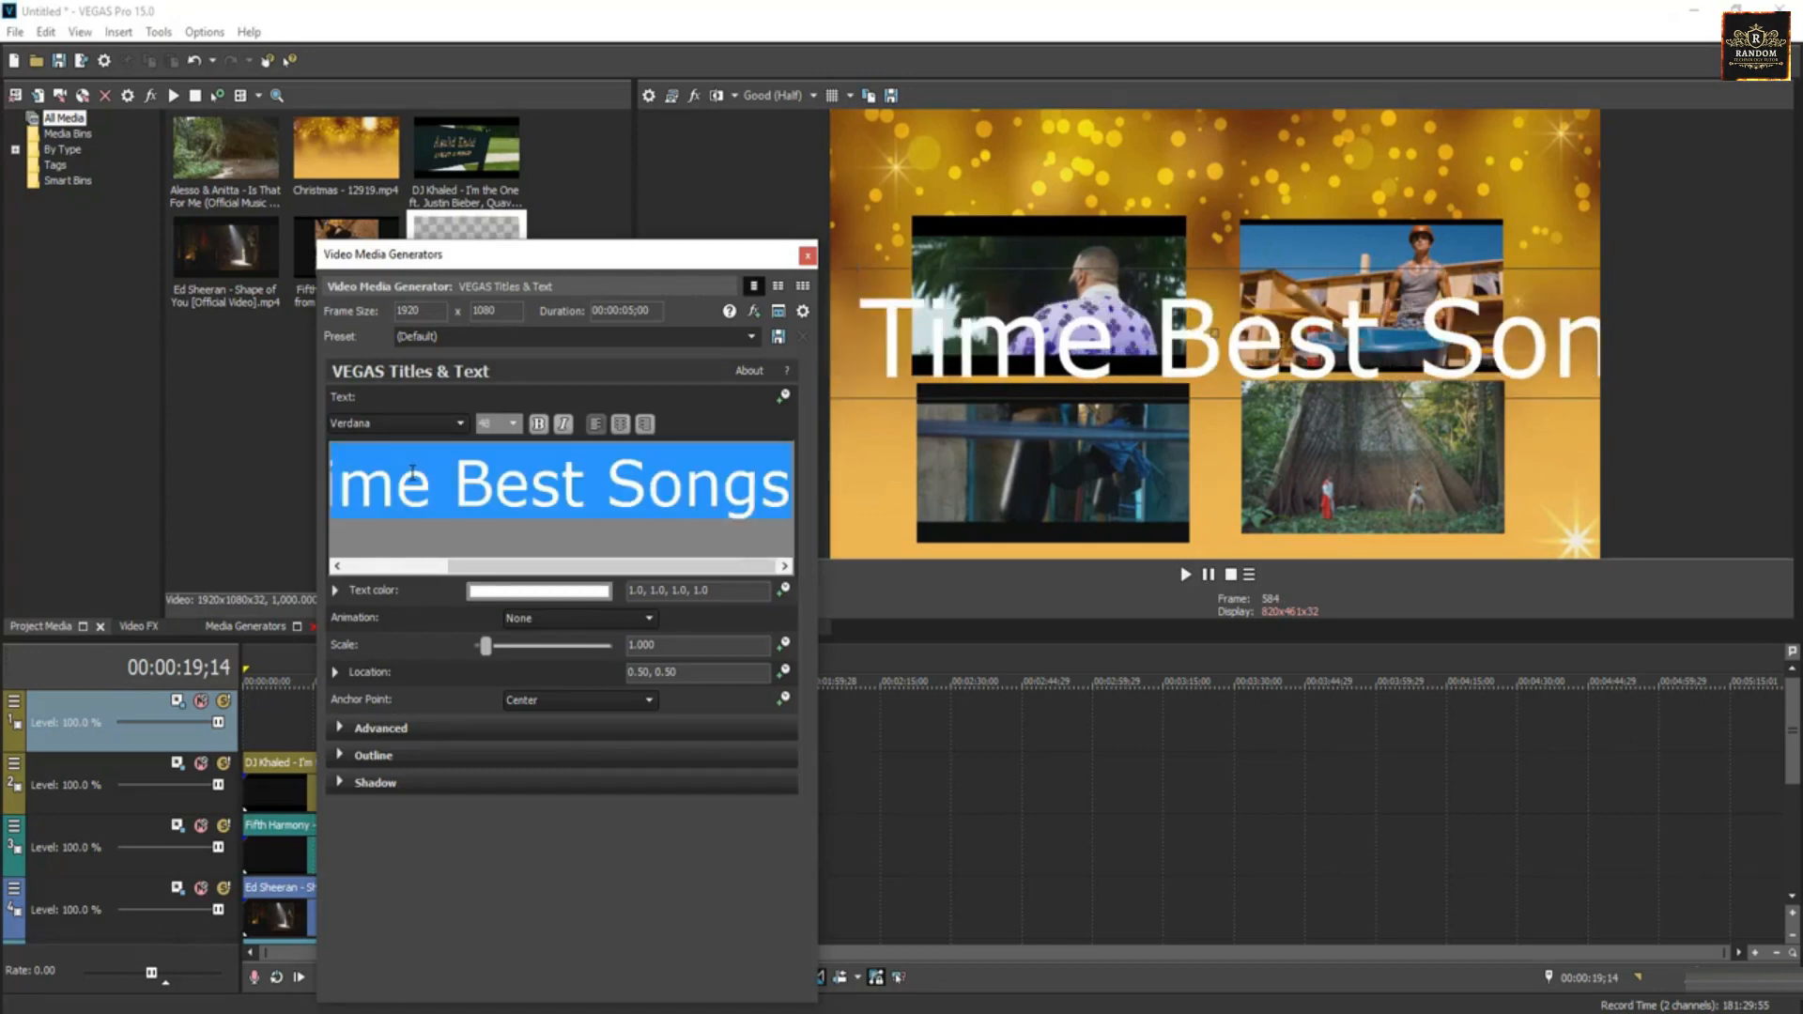
pyautogui.click(513, 425)
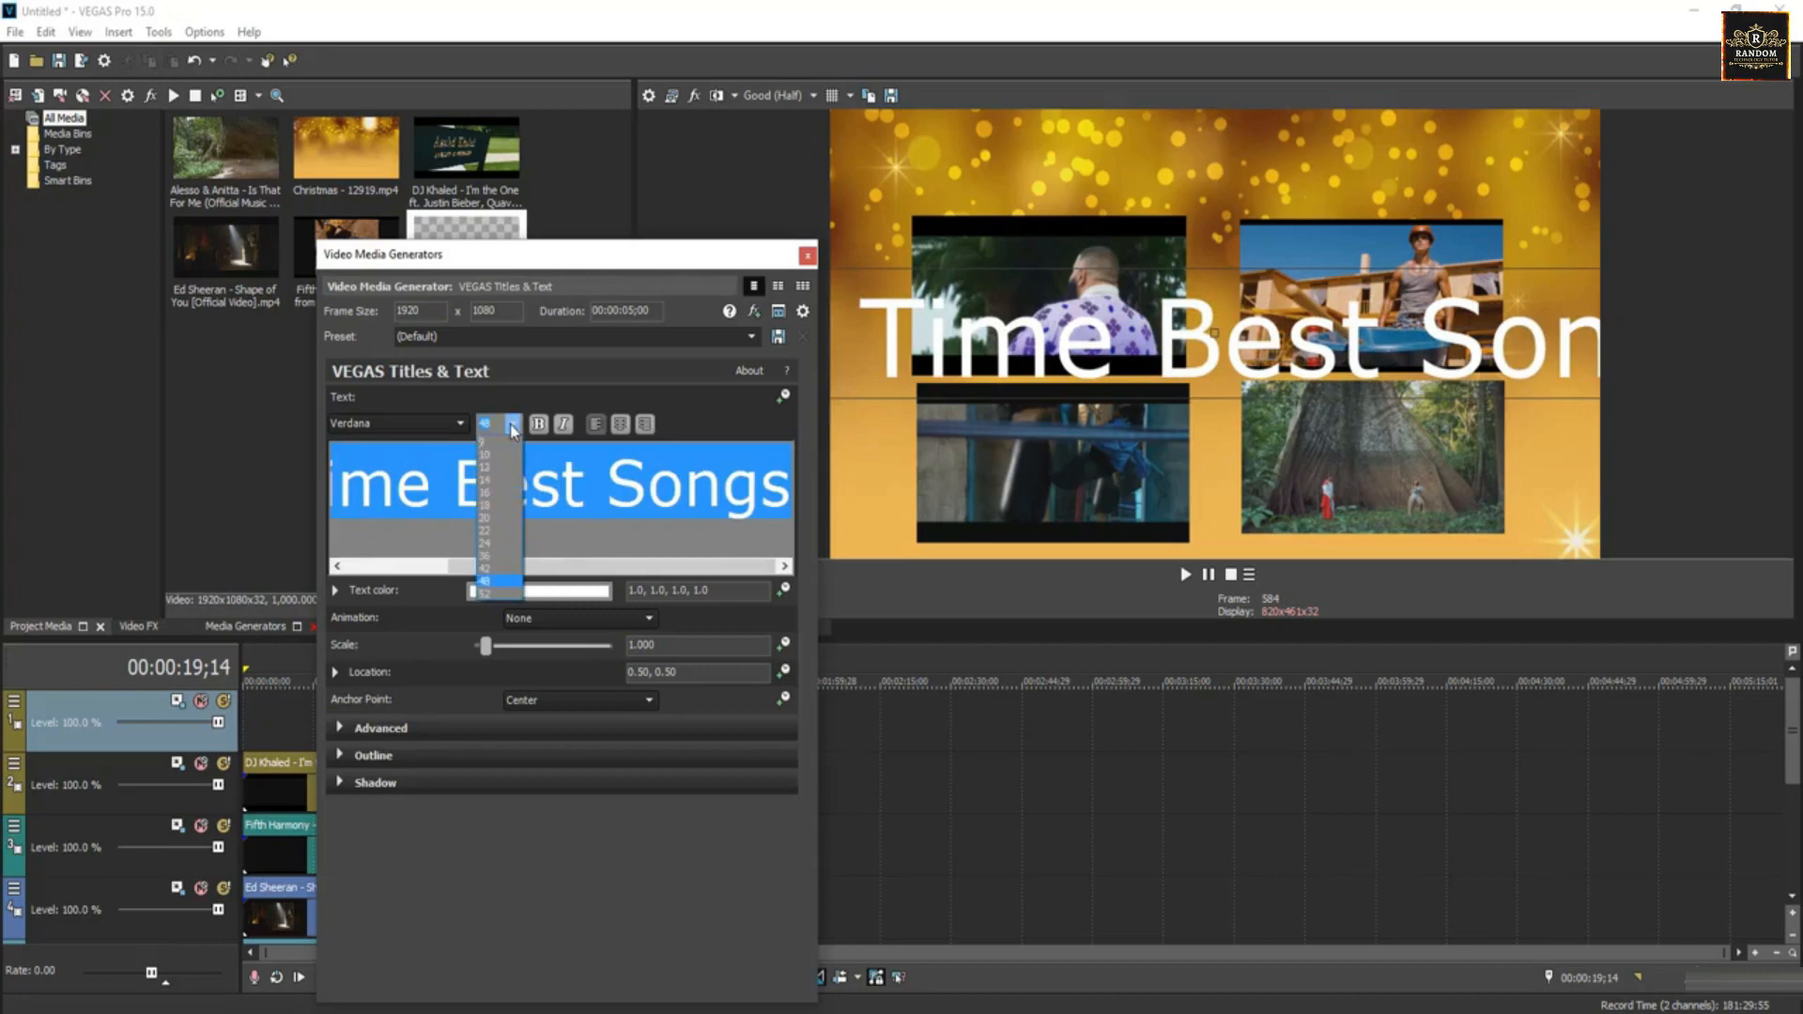
pyautogui.click(495, 531)
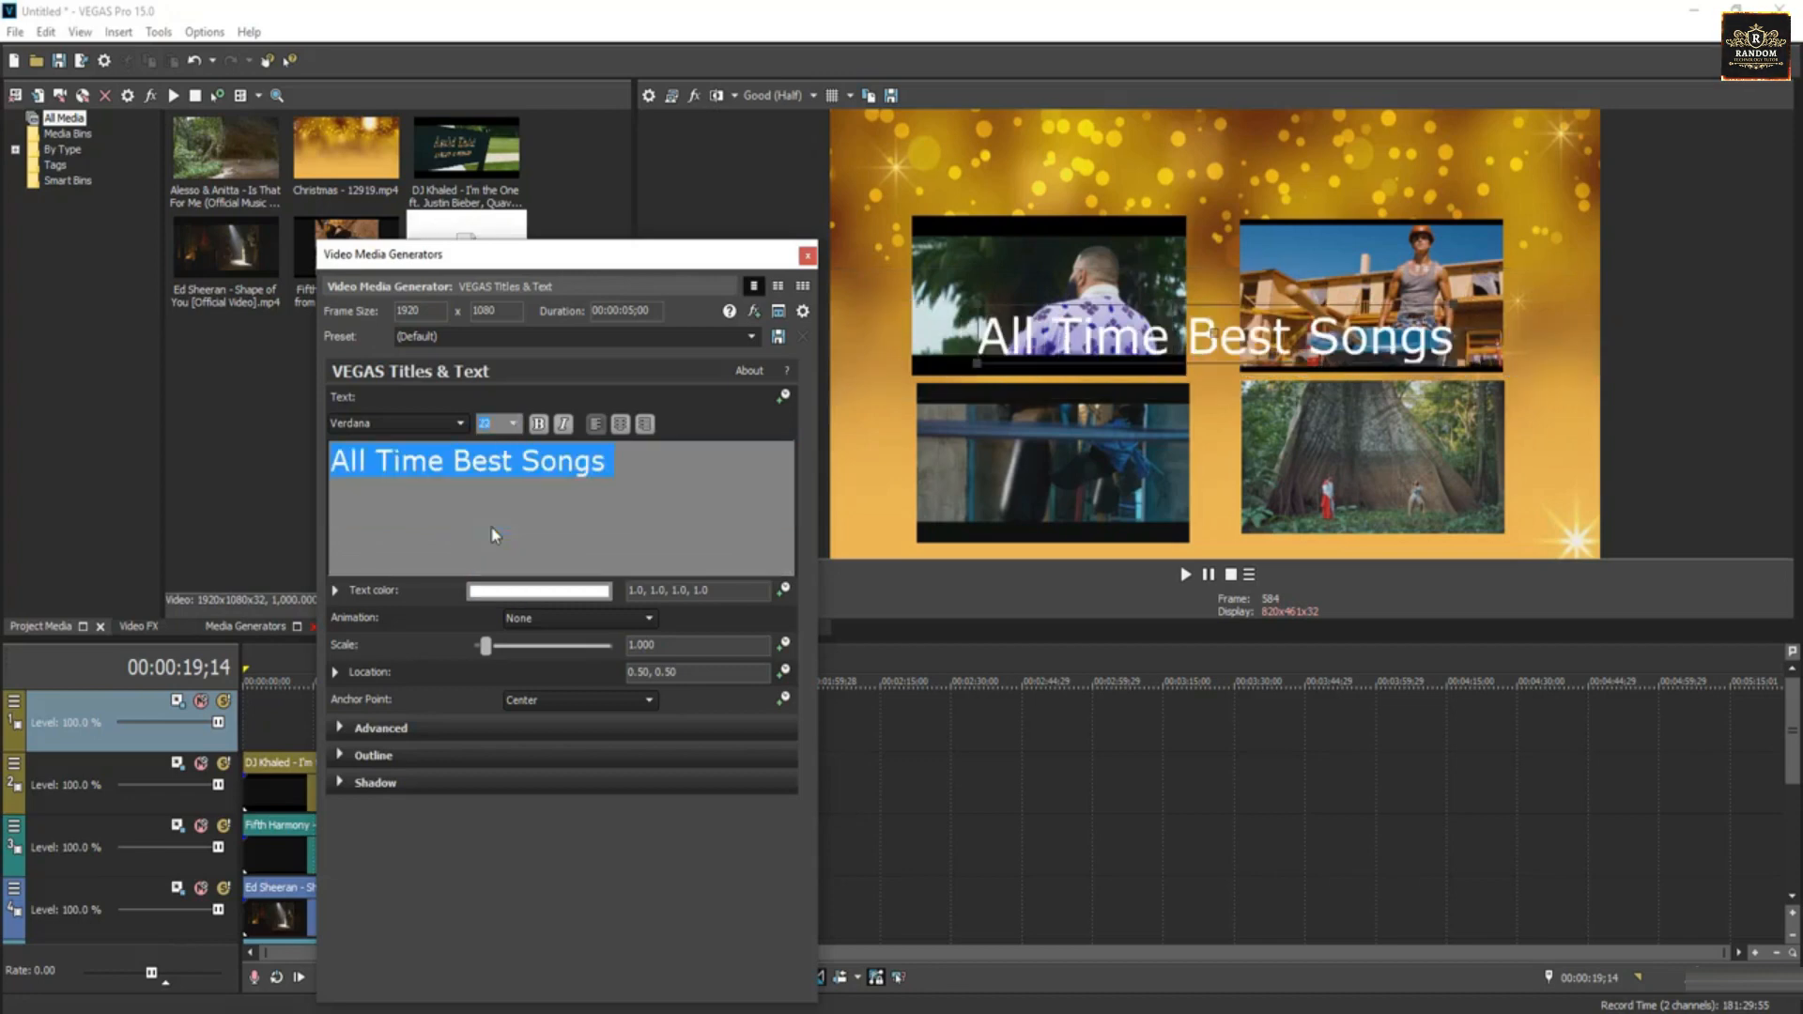
pyautogui.click(416, 426)
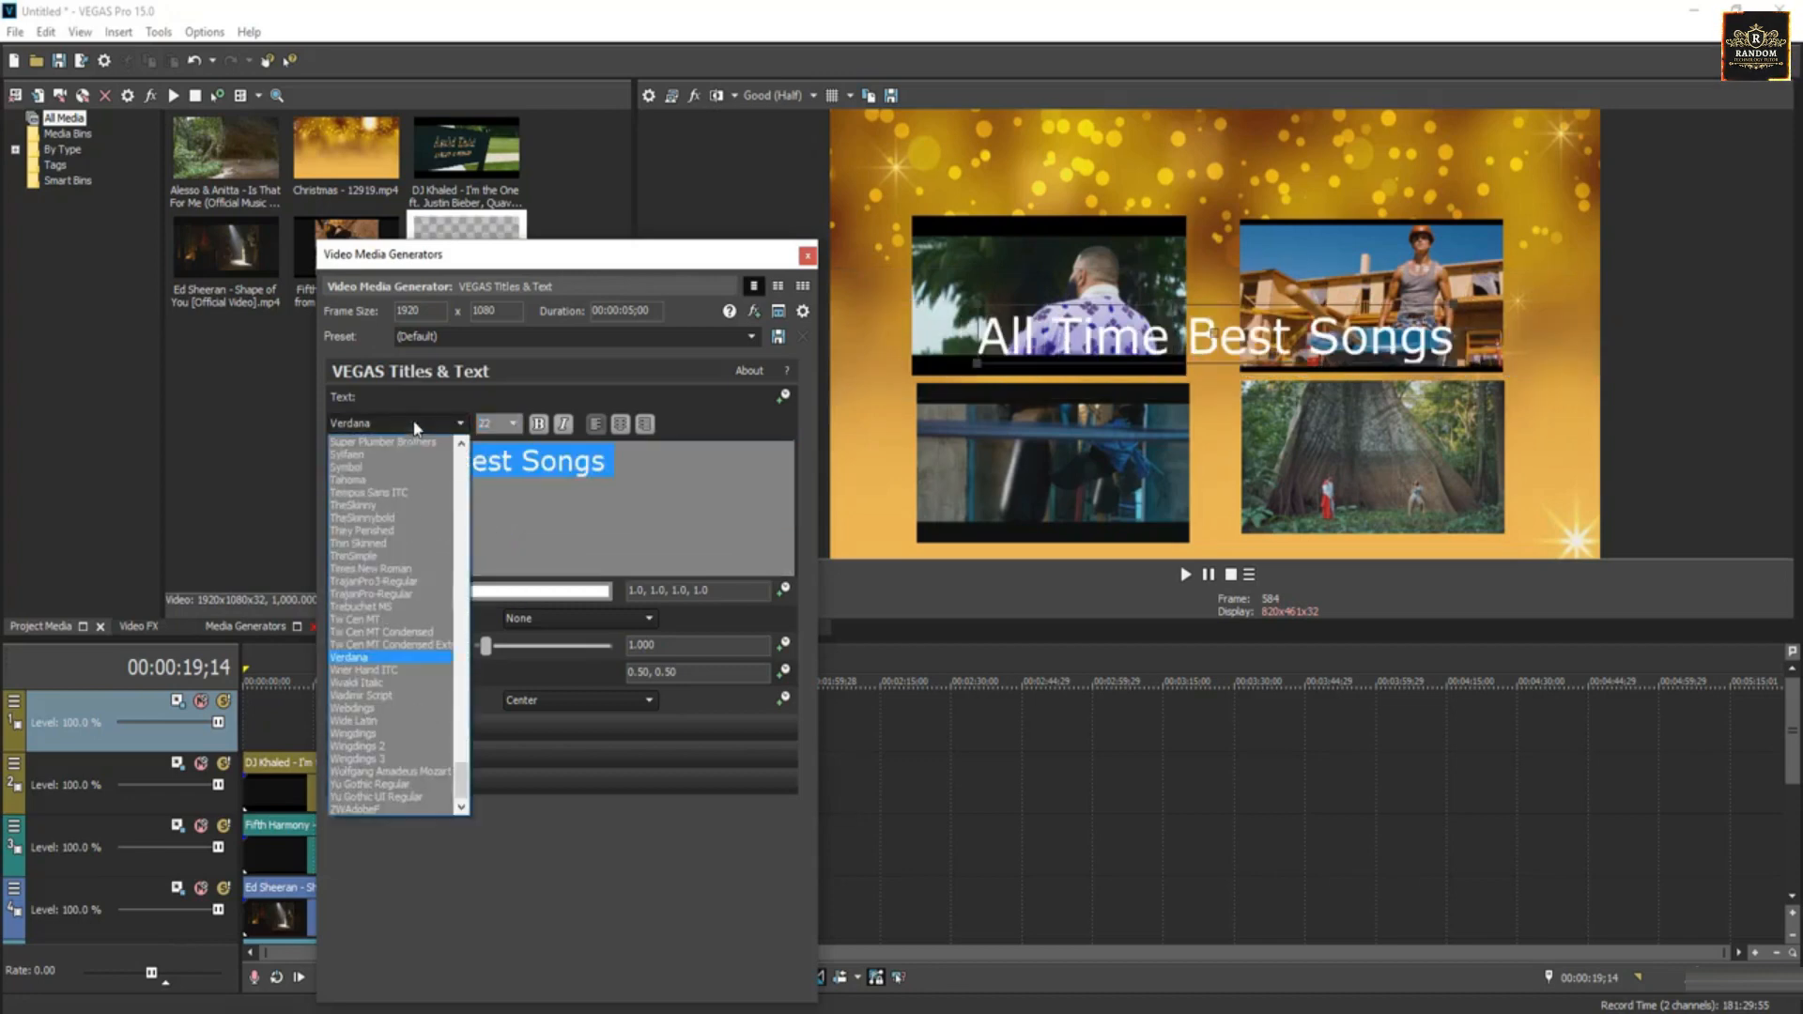
pyautogui.moveTo(460, 784); pyautogui.dragTo(463, 499)
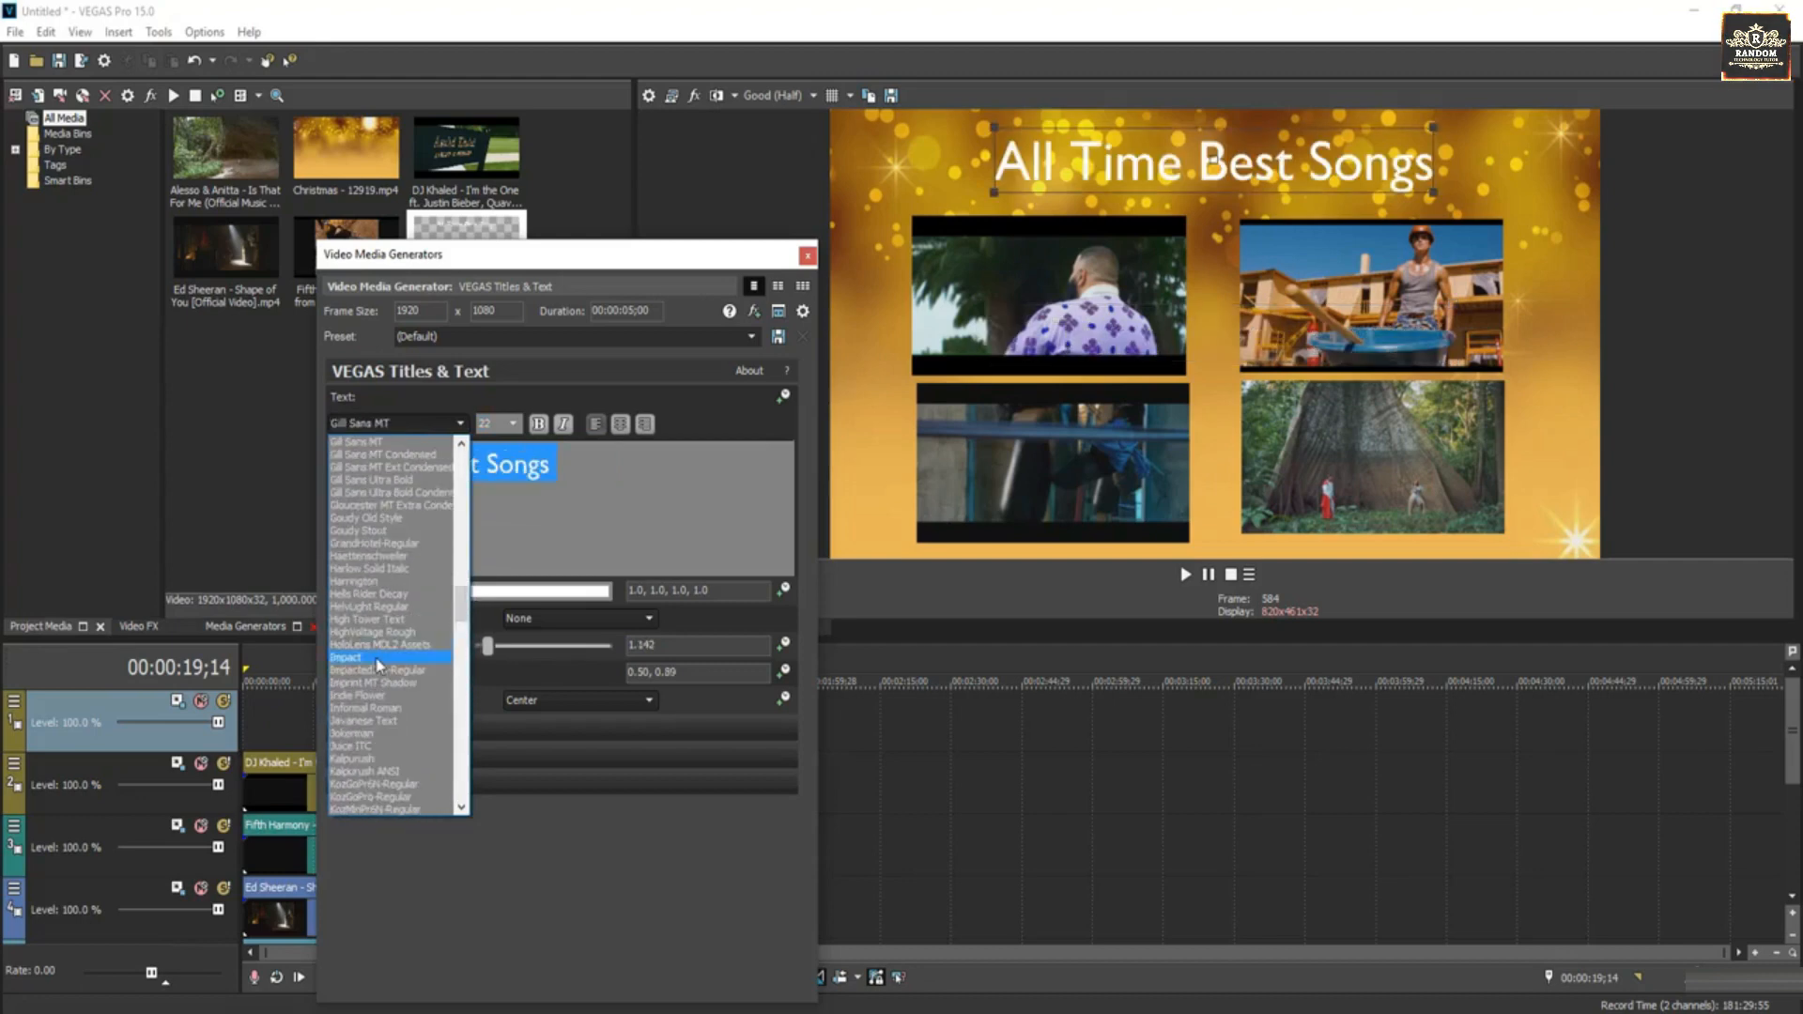
pyautogui.click(380, 660)
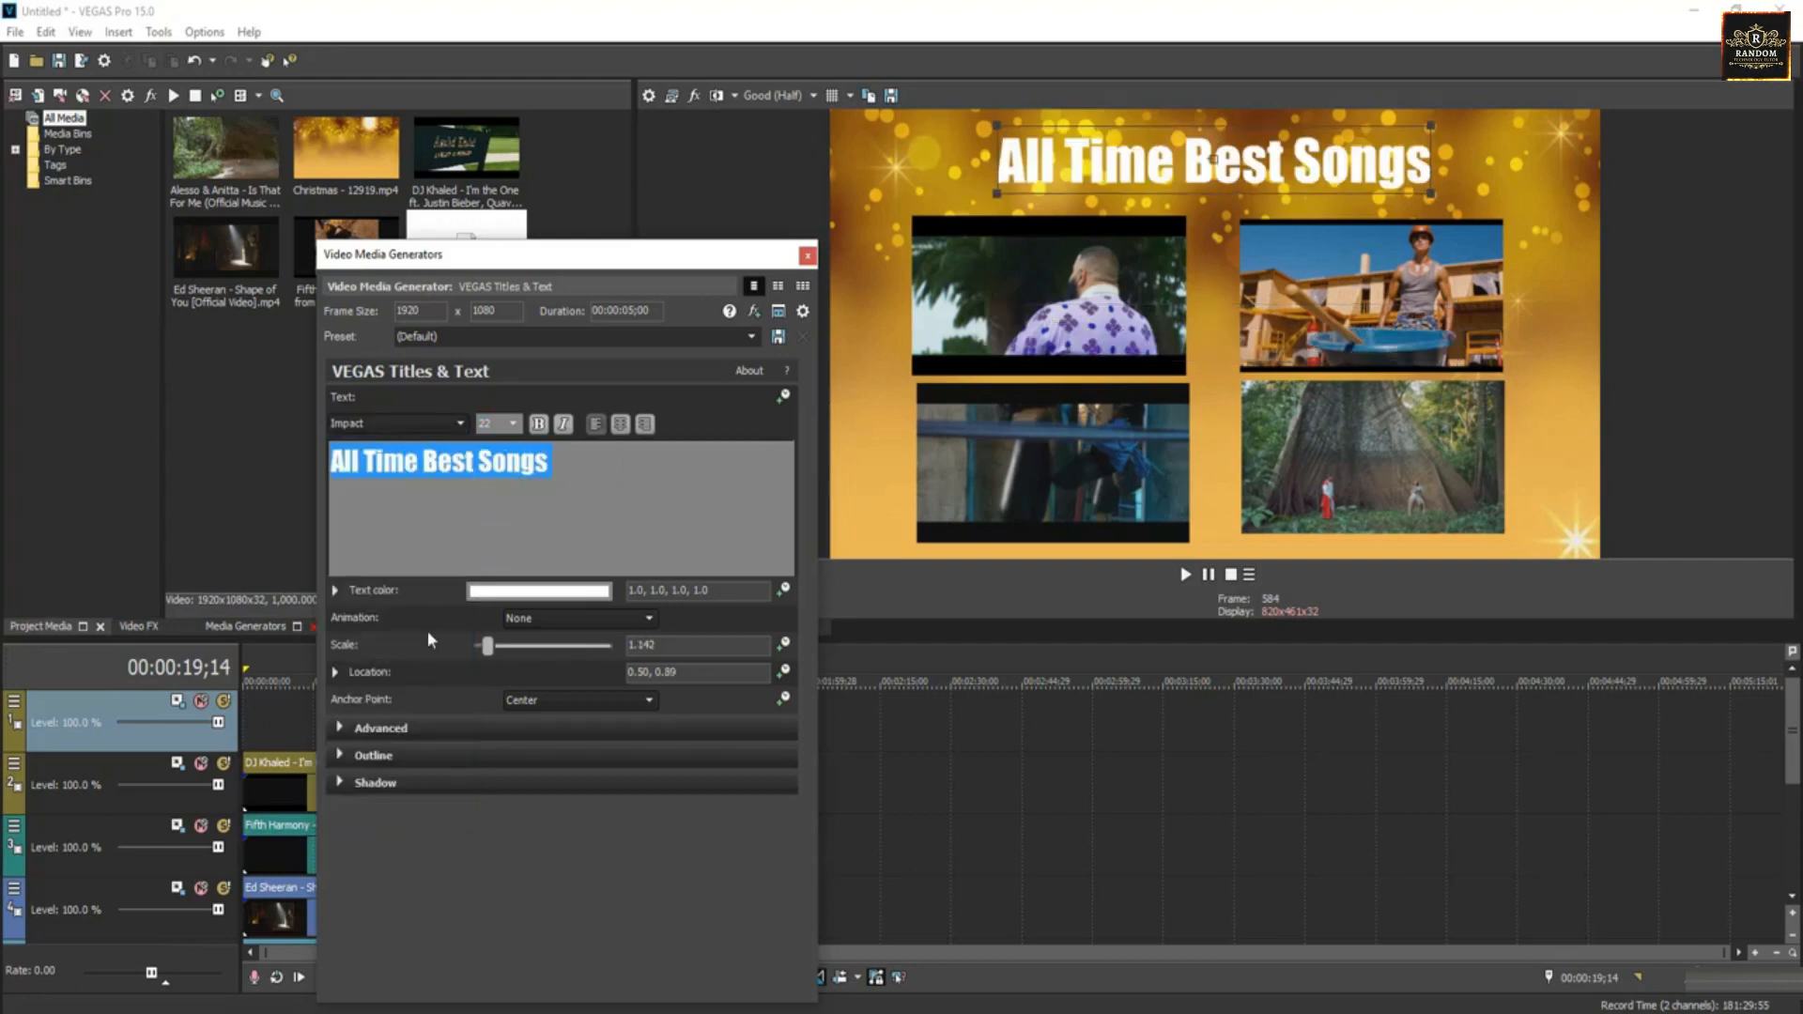
# Enlarge the title to a scale of about 1.711 and reduce its text color opacity to 0.83.
pyautogui.moveTo(996, 195); pyautogui.dragTo(888, 211)
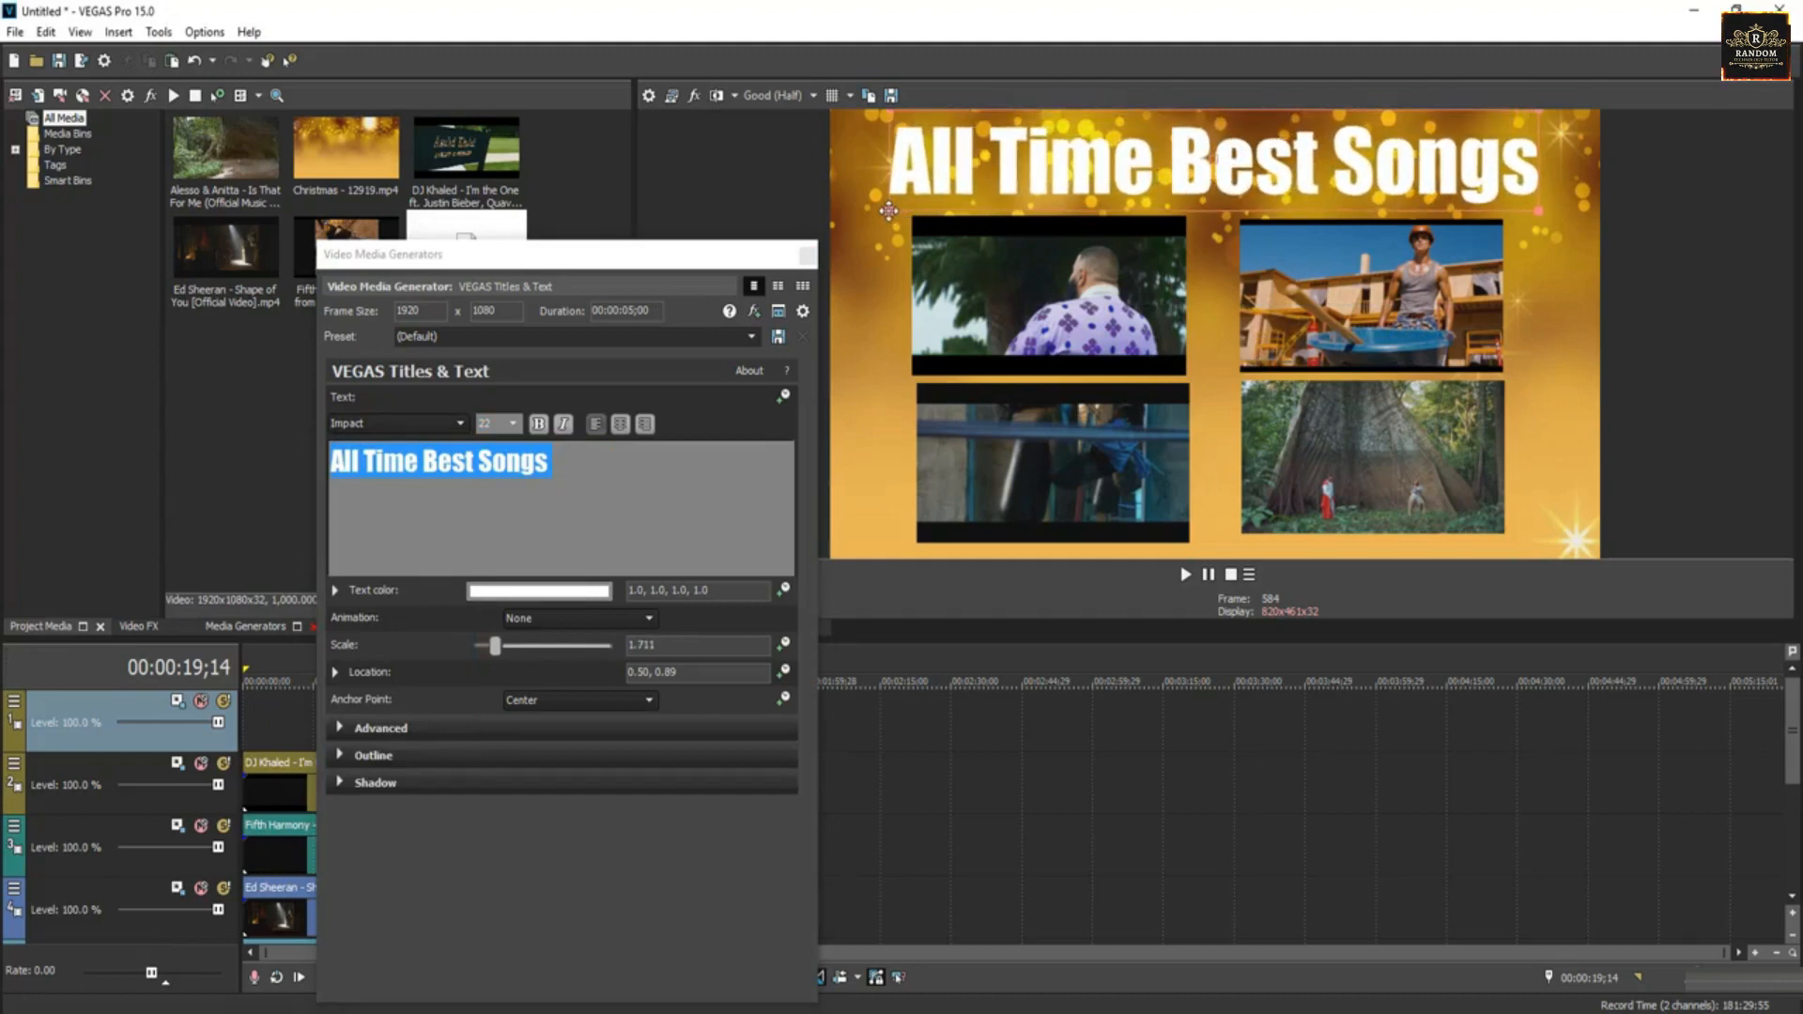
pyautogui.click(335, 589)
pyautogui.moveTo(724, 642); pyautogui.dragTo(725, 656)
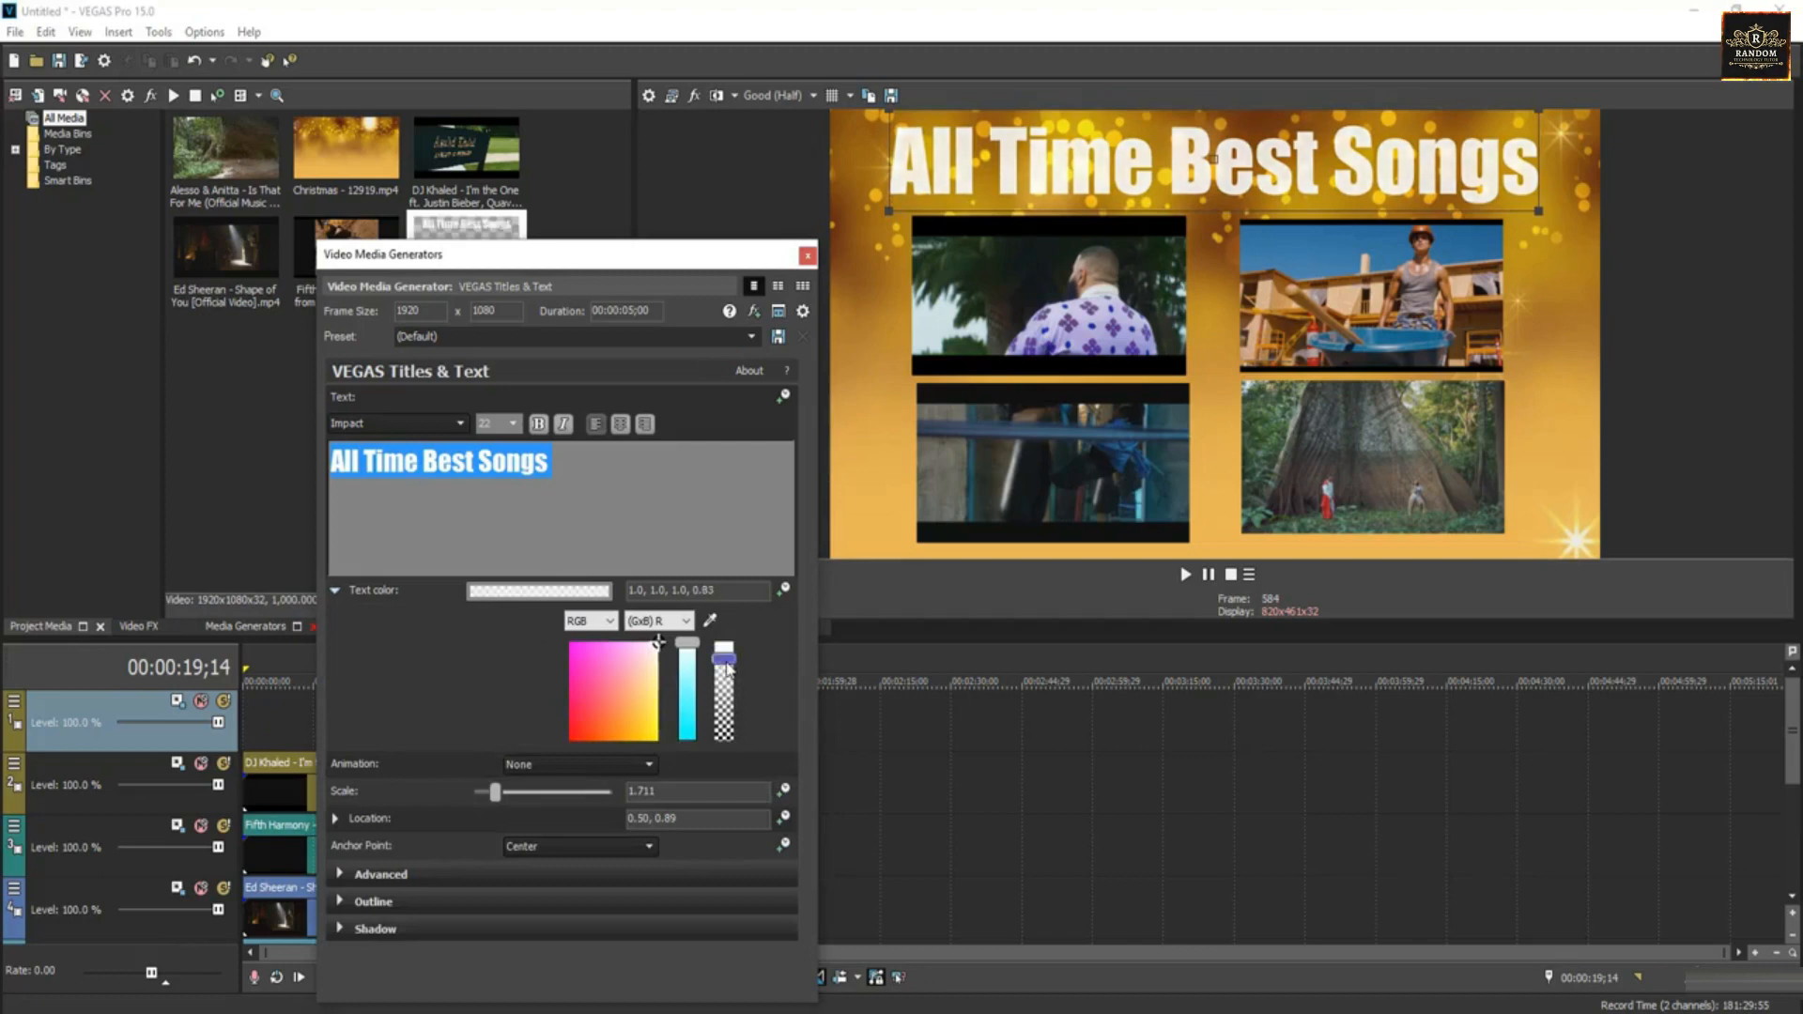
pyautogui.click(807, 257)
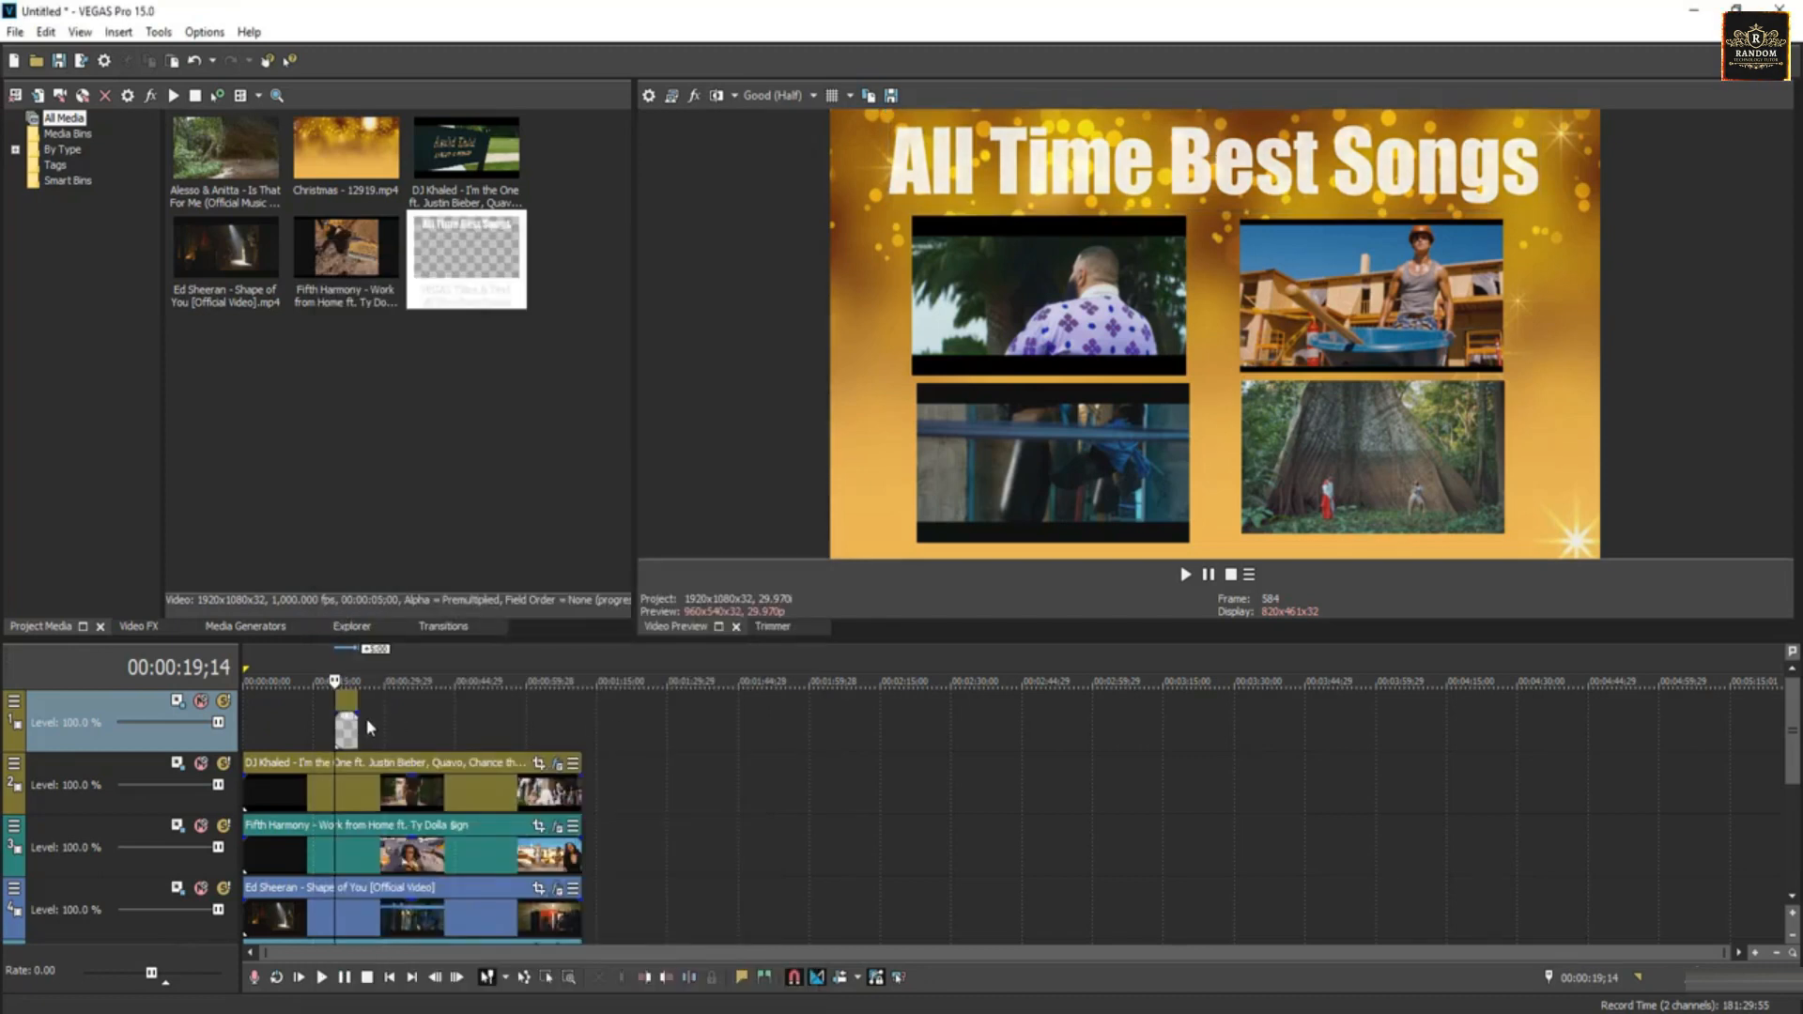
# Extend both ends of the title clip so it spans the full length of the video clips below.
pyautogui.moveTo(357, 730); pyautogui.dragTo(594, 740)
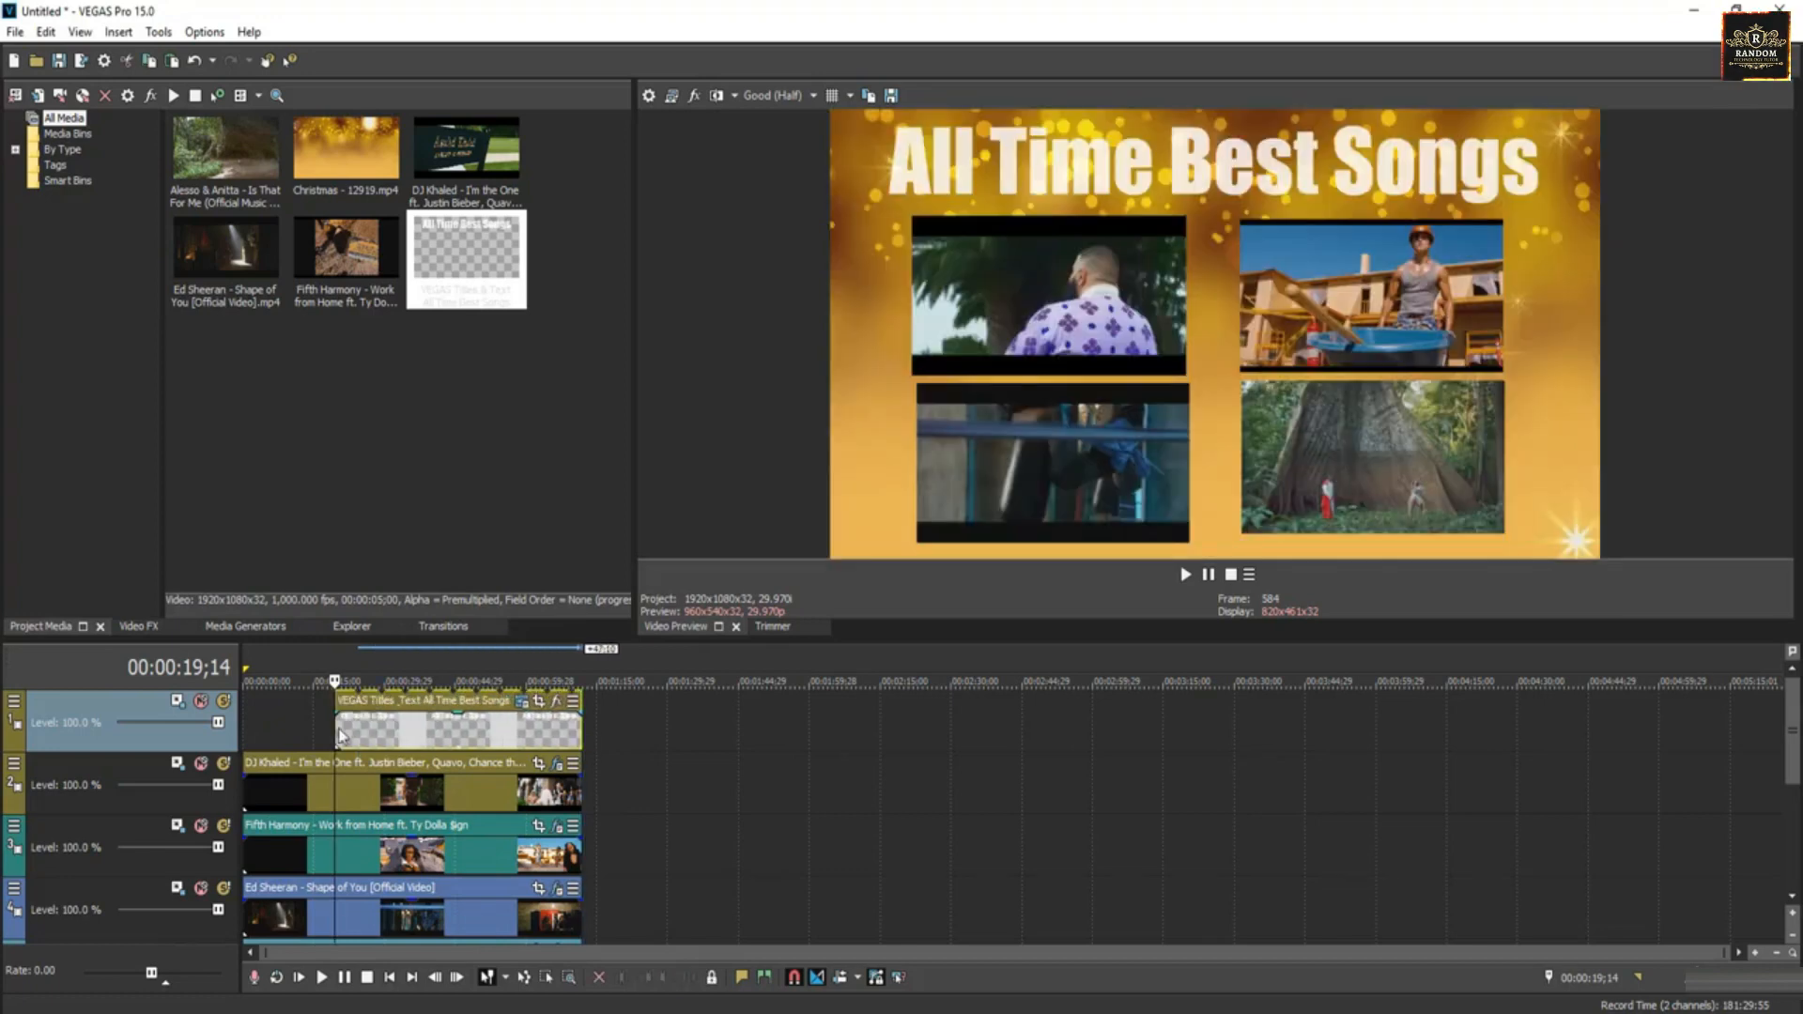
pyautogui.moveTo(316, 726); pyautogui.dragTo(184, 728)
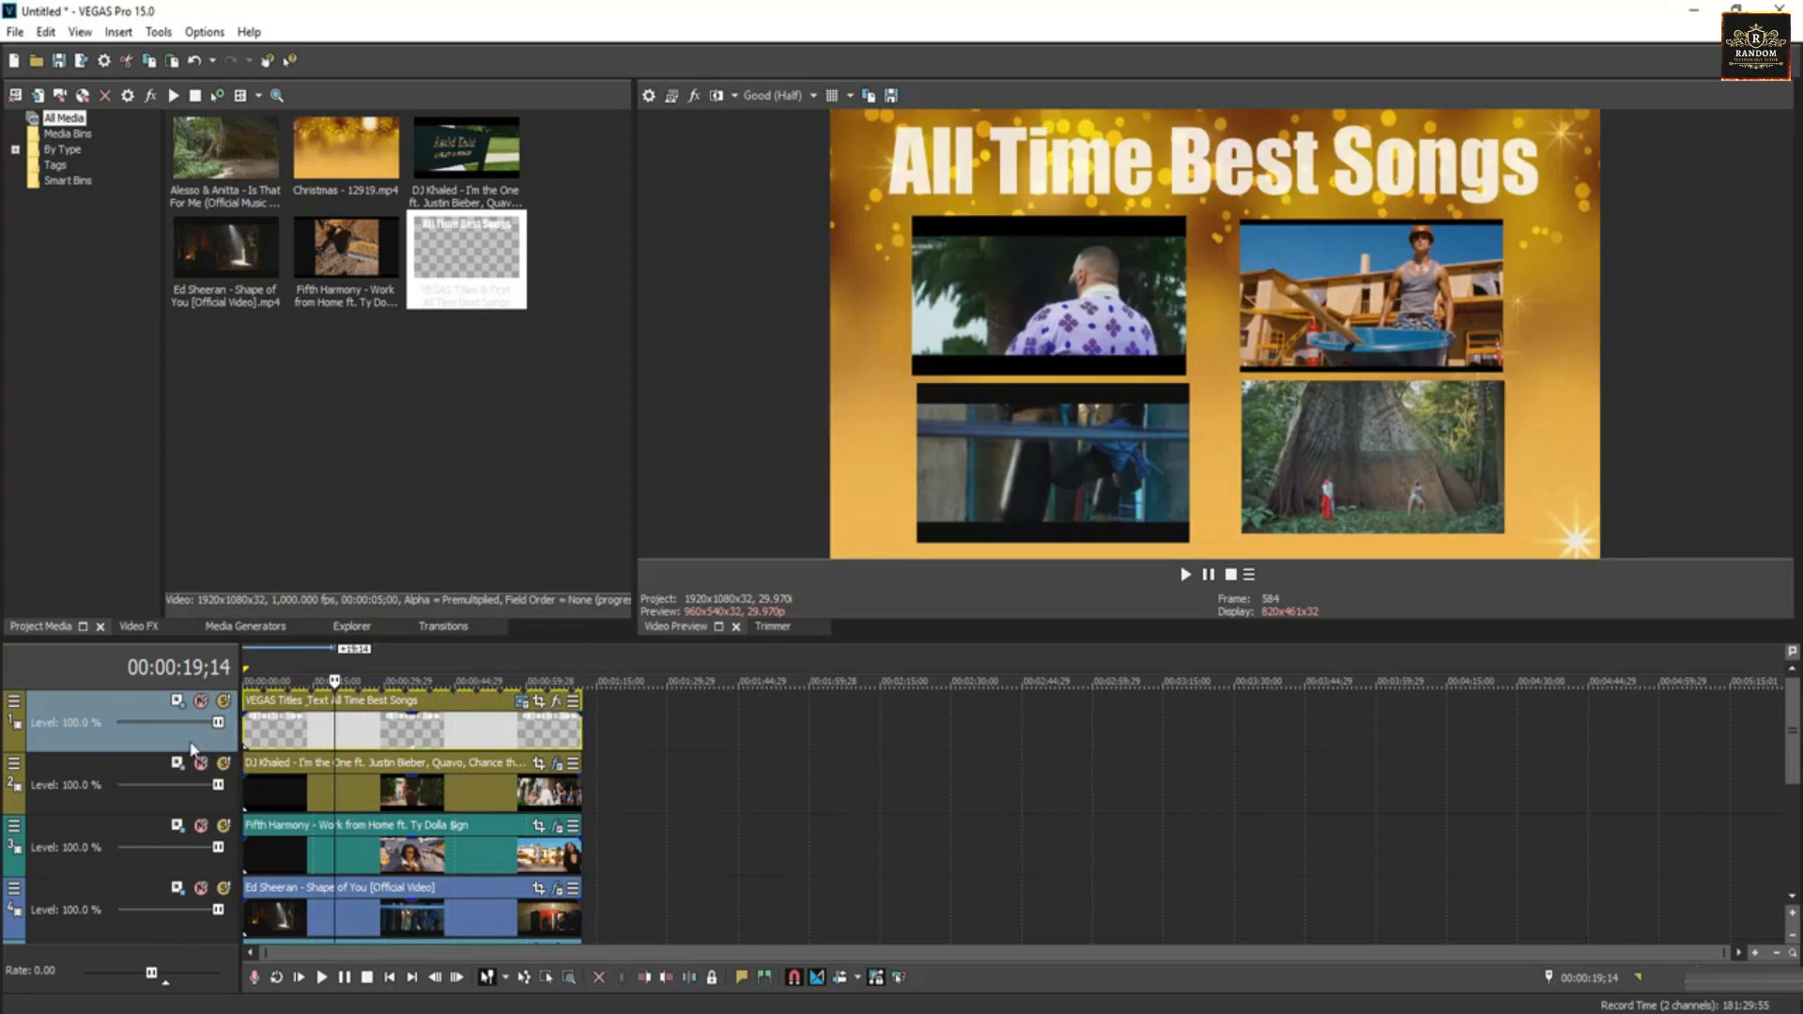
pyautogui.rightClick(185, 739)
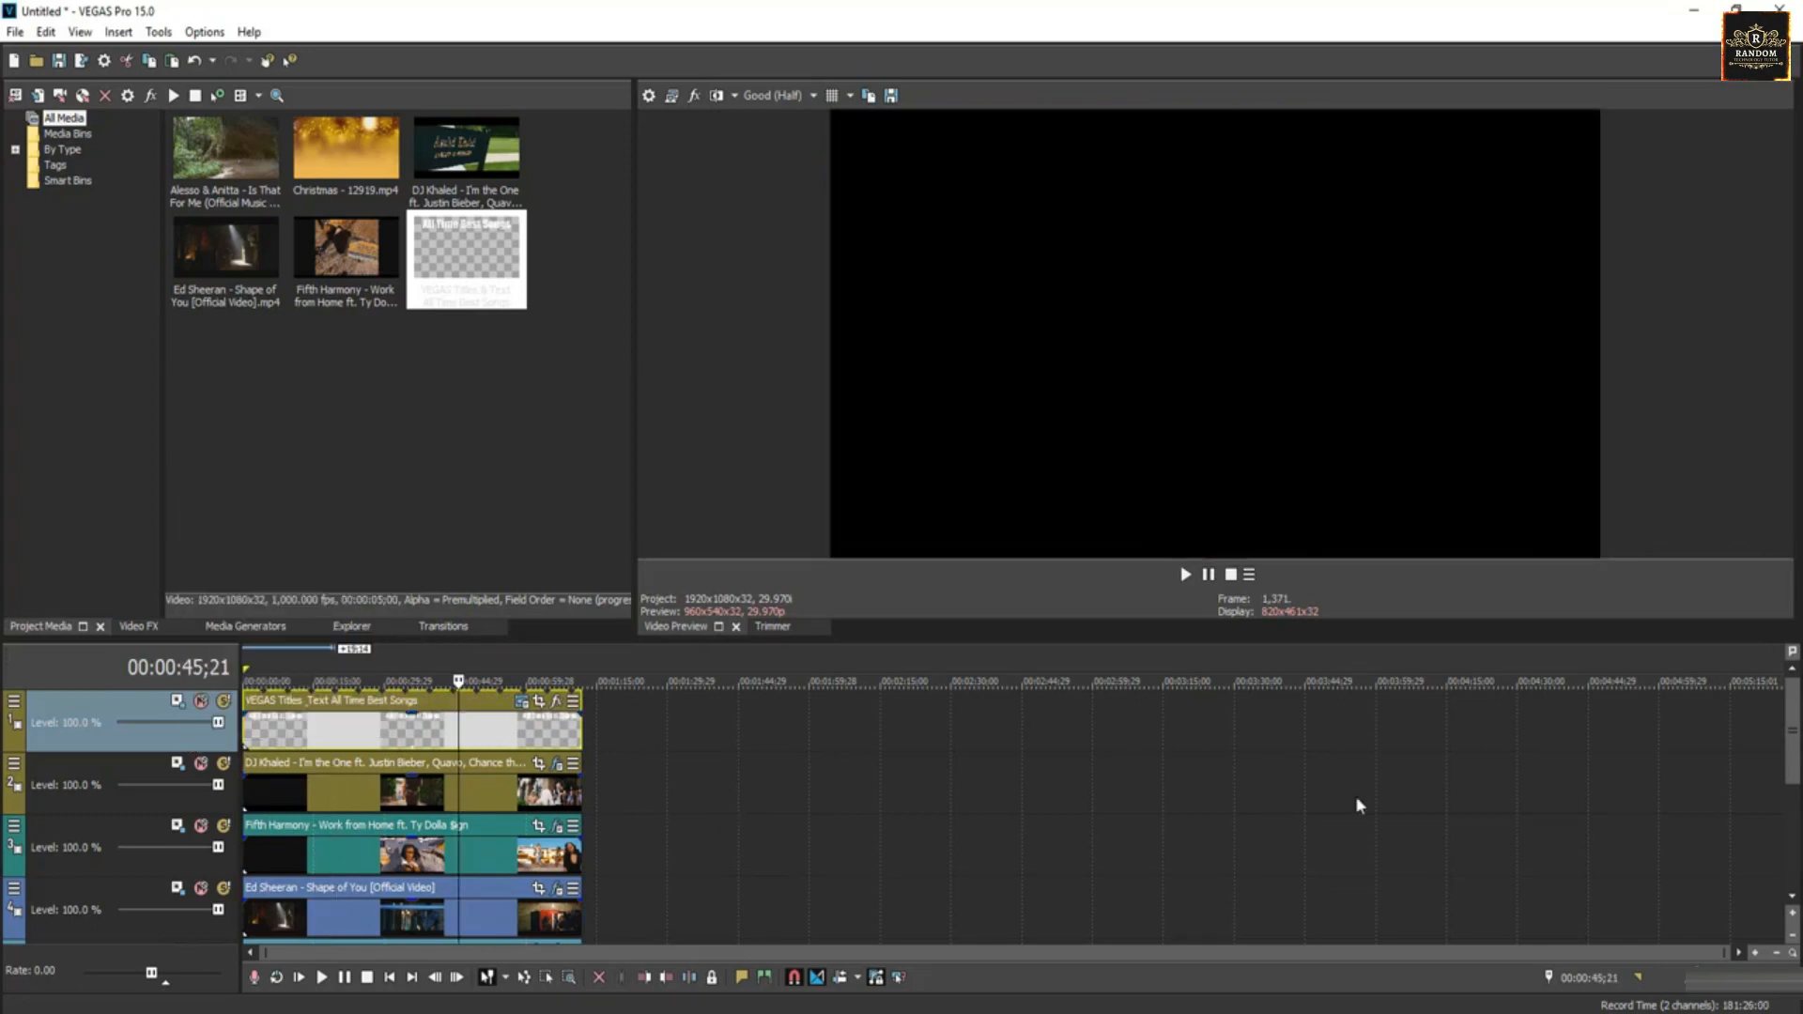
# Insert a new audio track beneath the Christmas background track.
pyautogui.moveTo(1784, 741); pyautogui.dragTo(1786, 836)
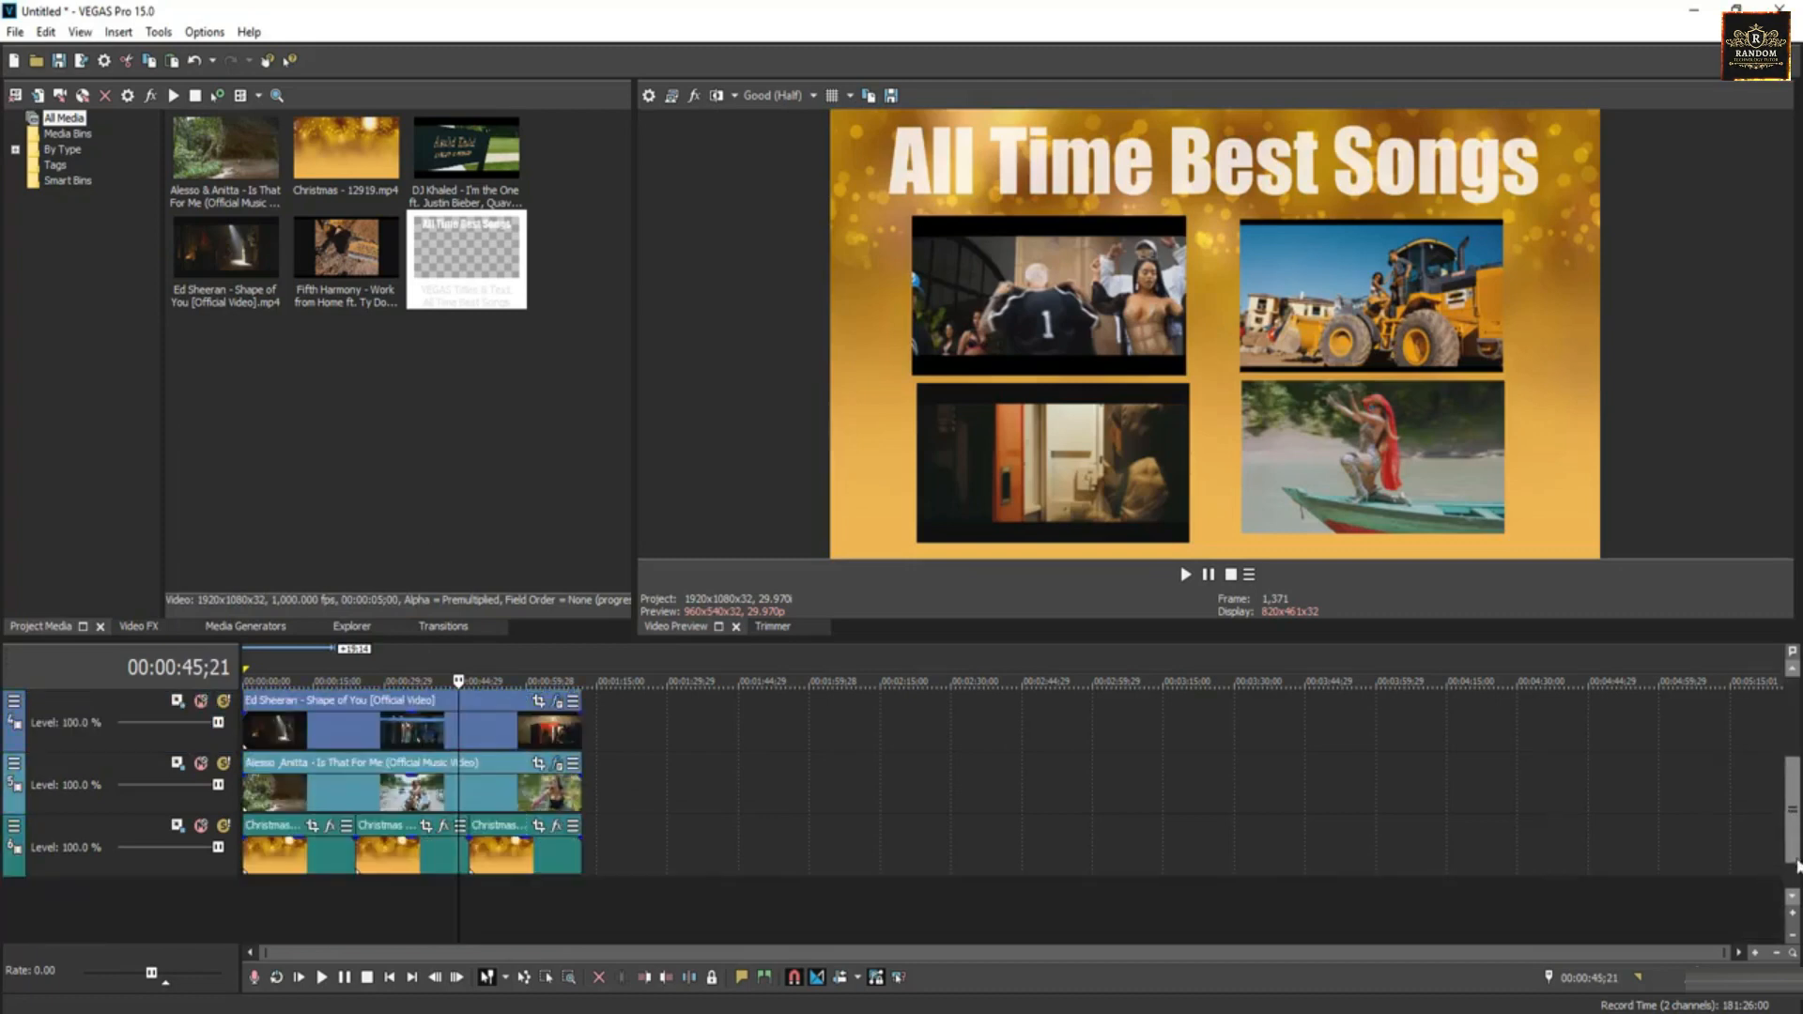
pyautogui.rightClick(404, 917)
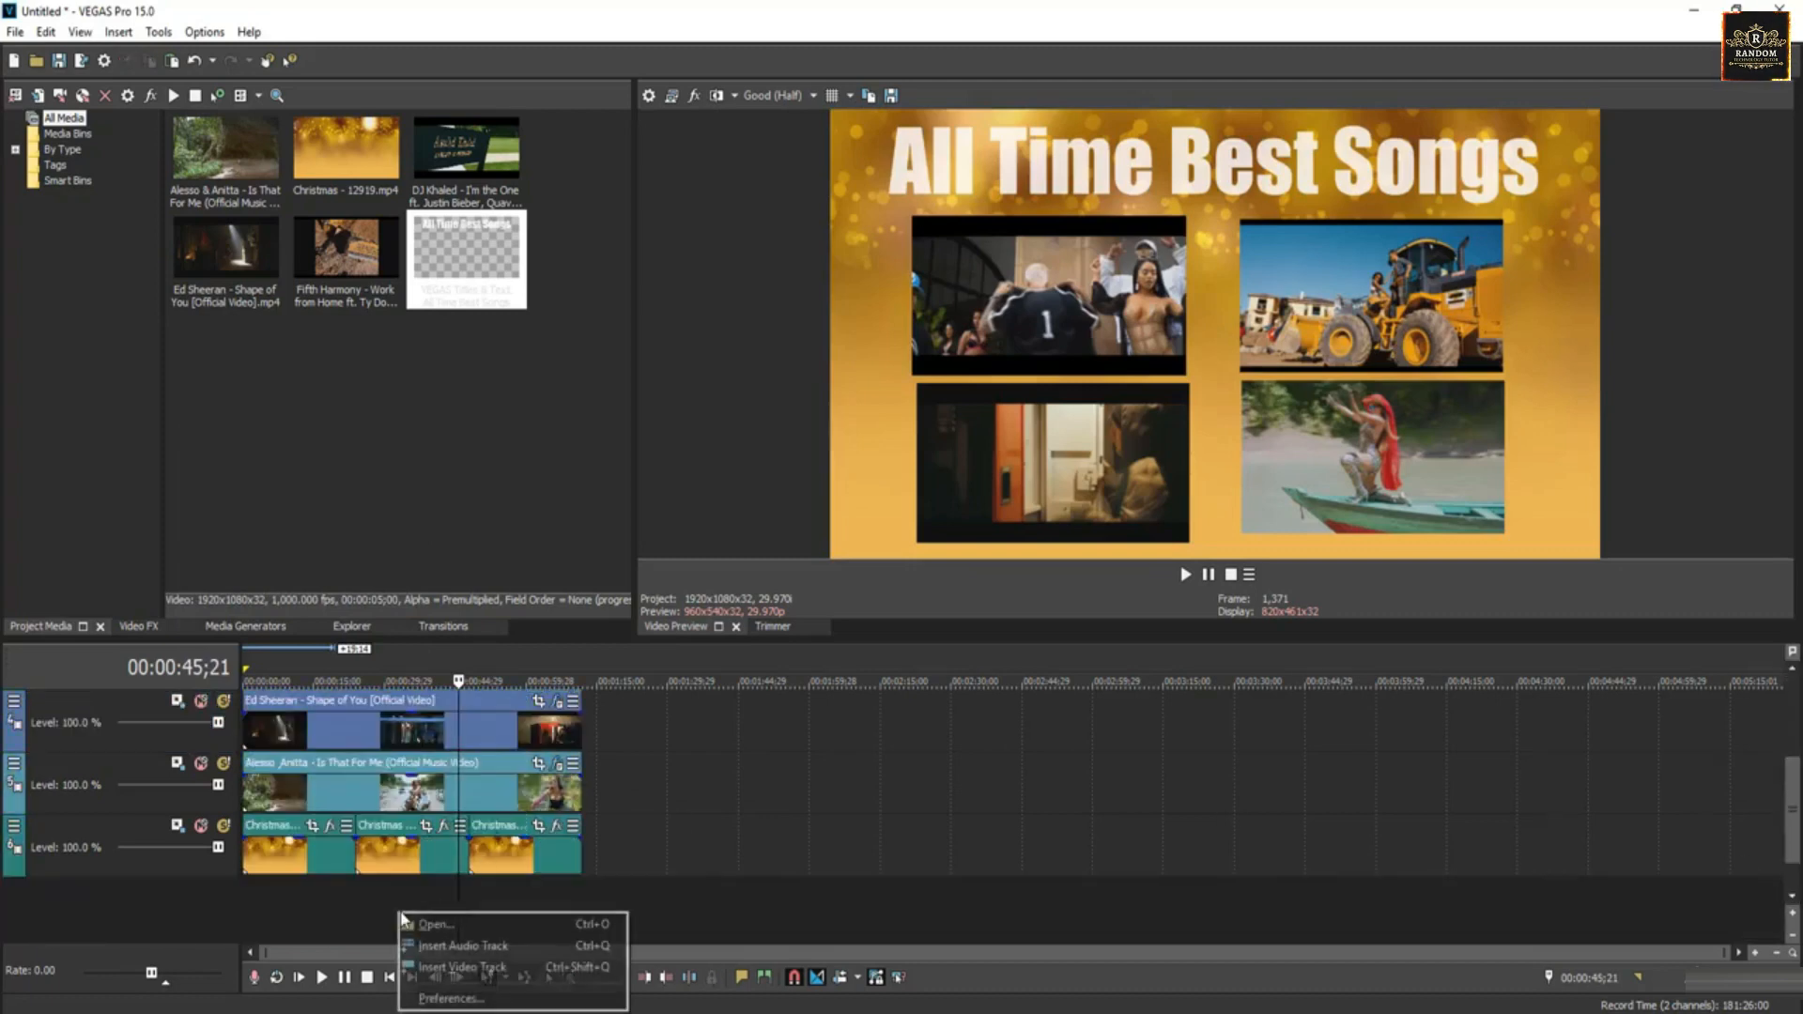
pyautogui.click(455, 948)
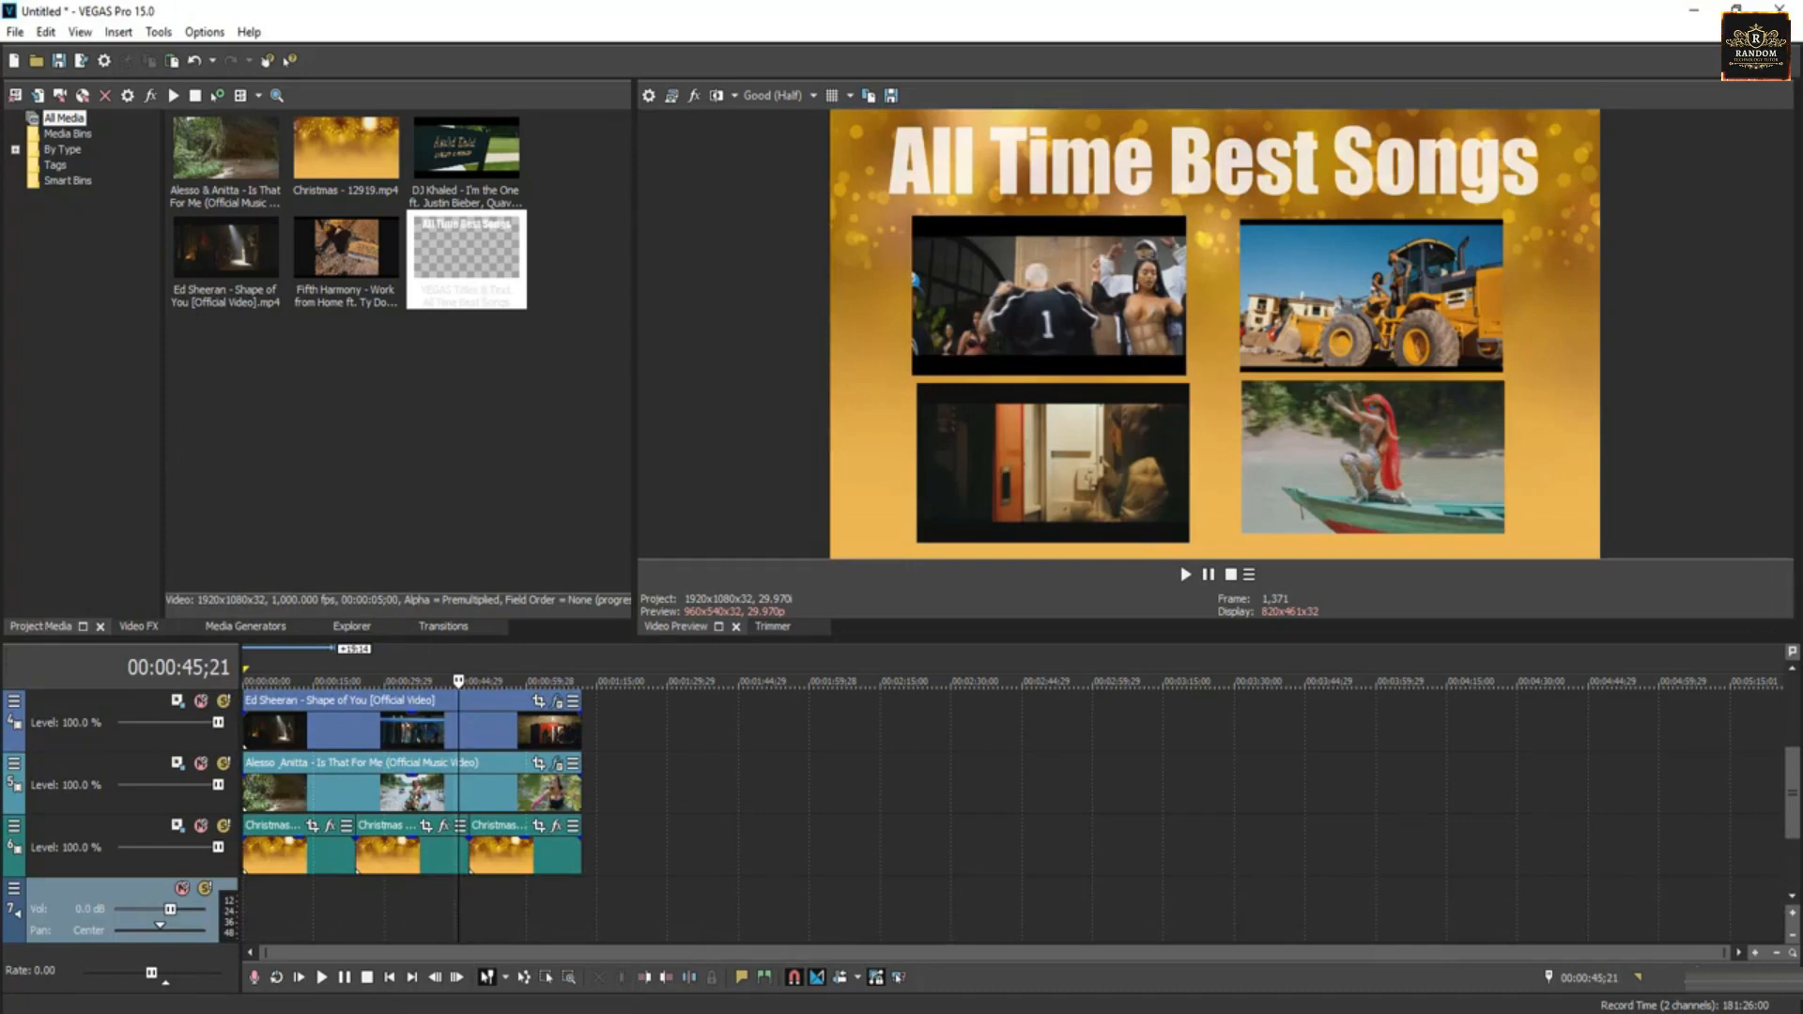
# Import Moving On Chris Hayes Music.mp3 from the Desktop folder into the project media.
pyautogui.click(15, 31)
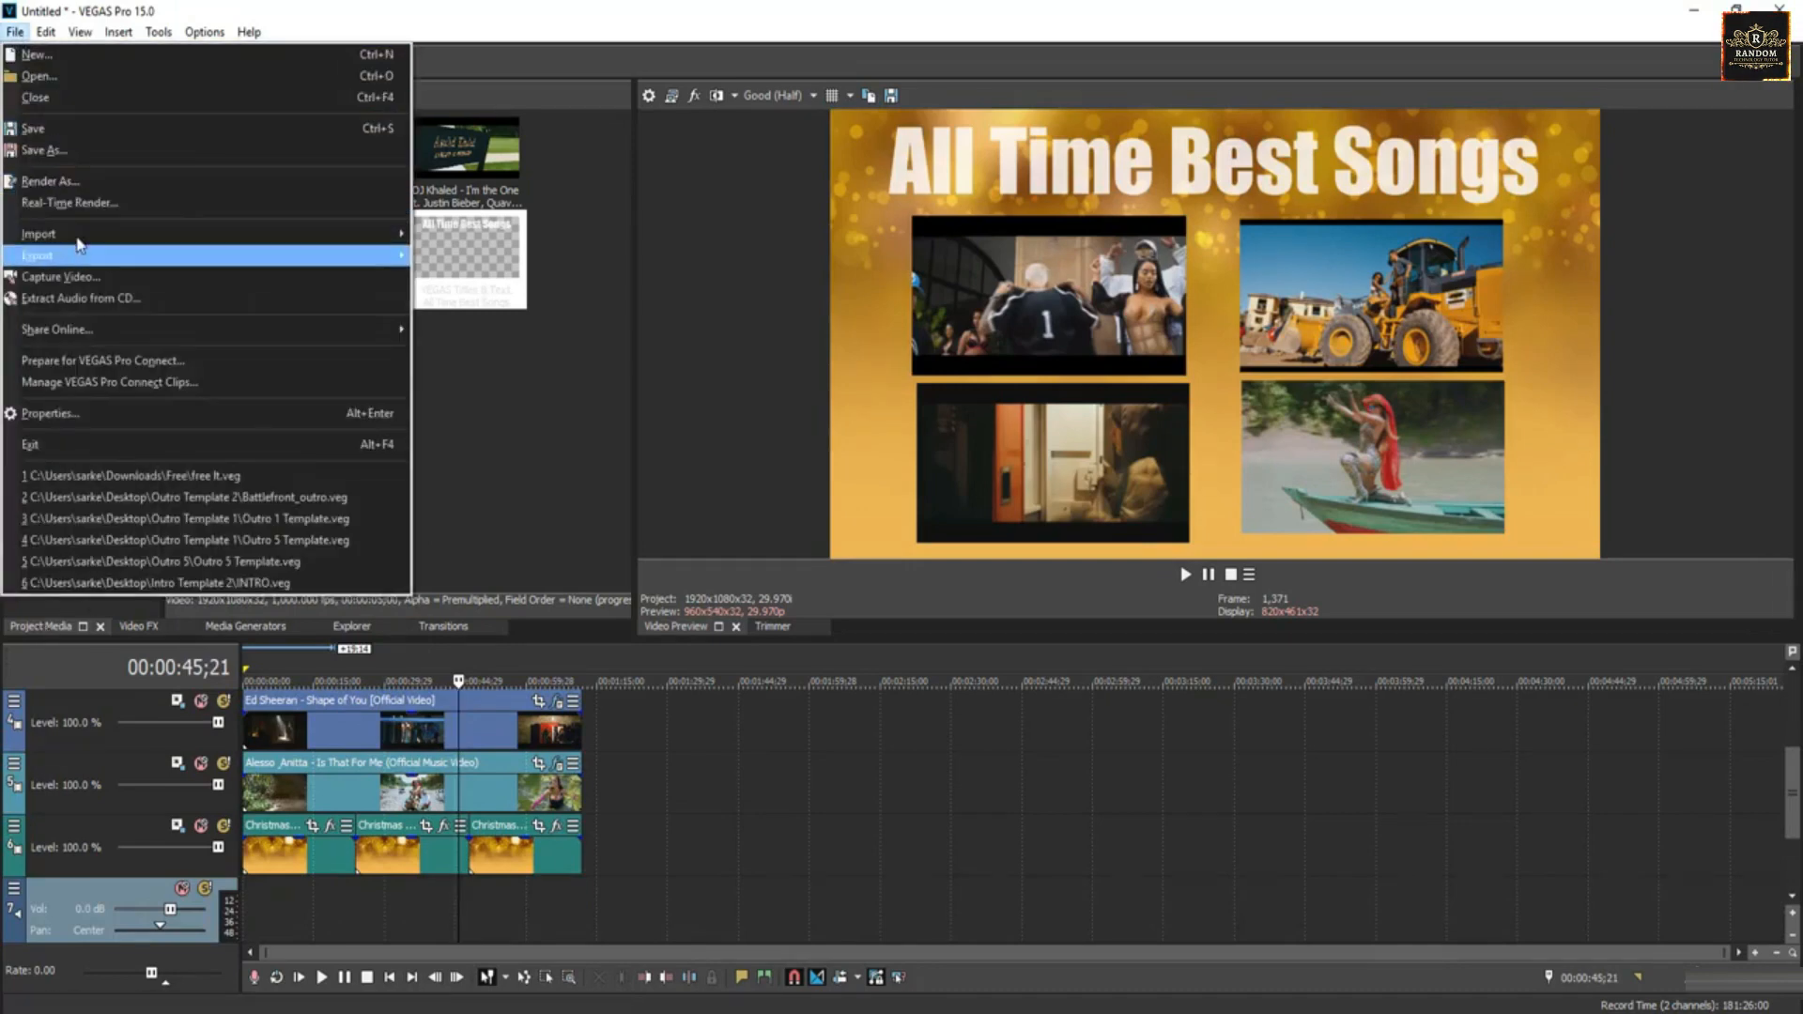
pyautogui.click(469, 235)
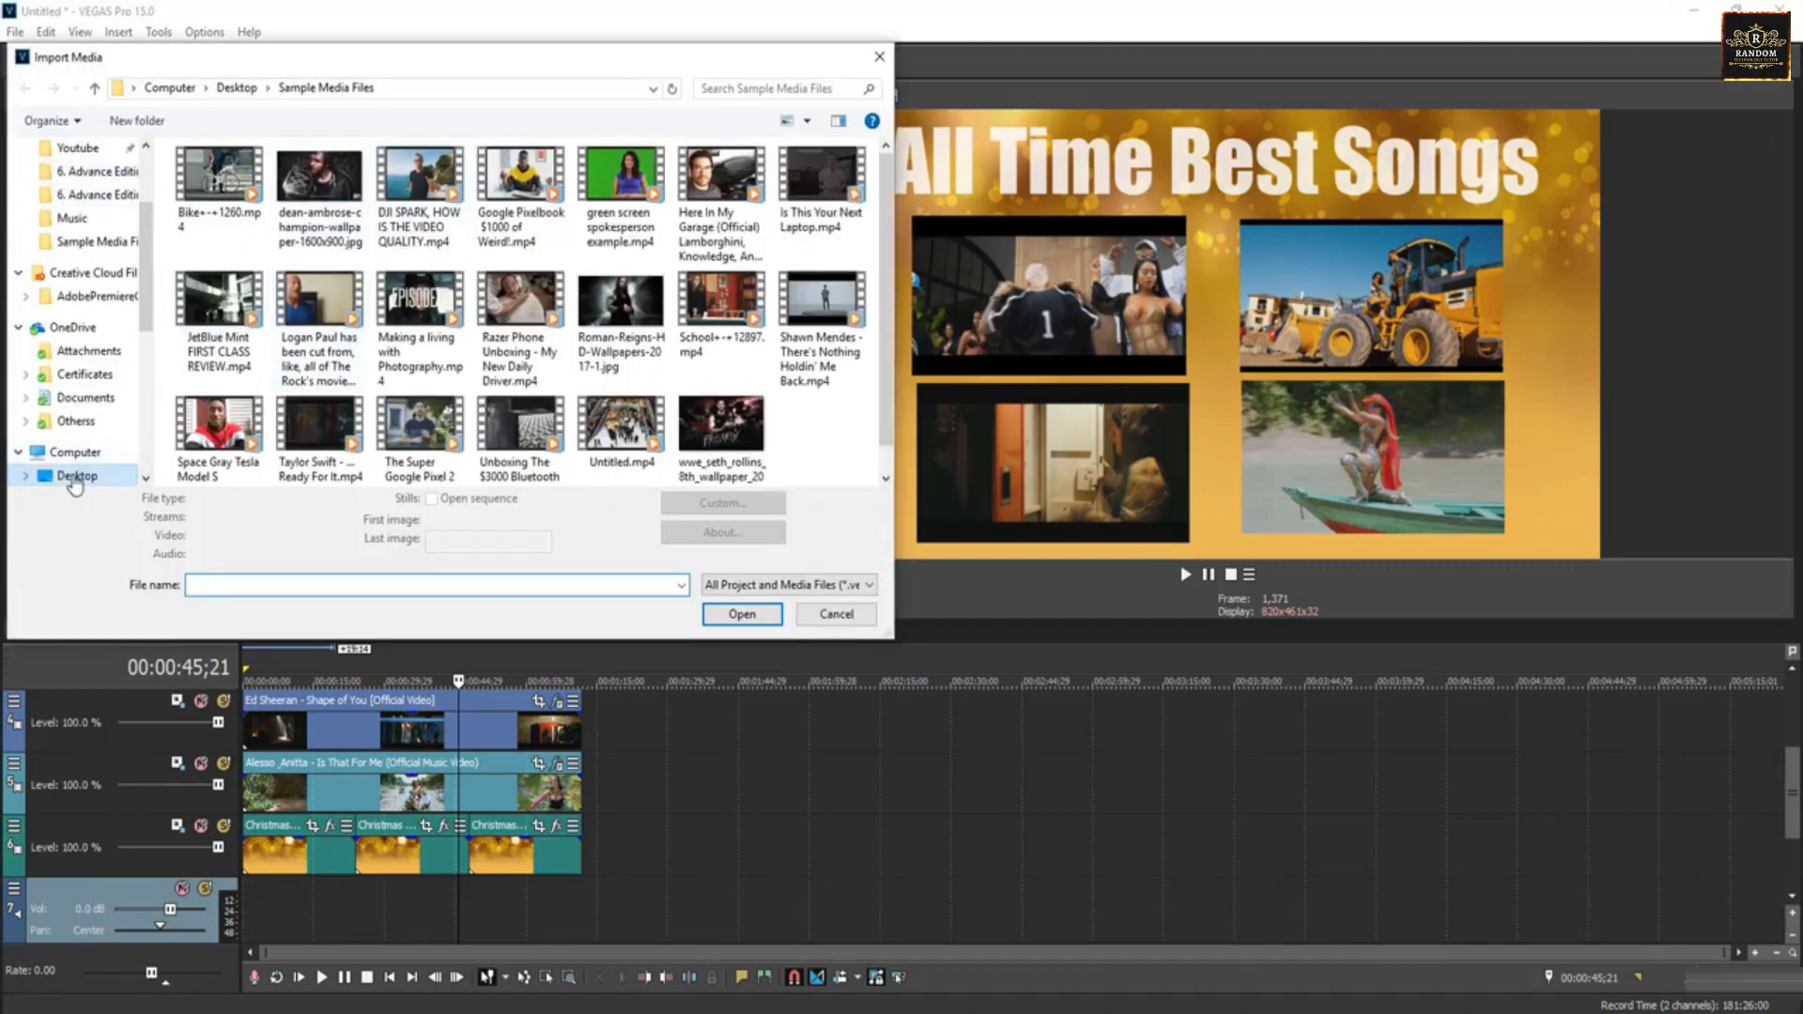
pyautogui.click(75, 477)
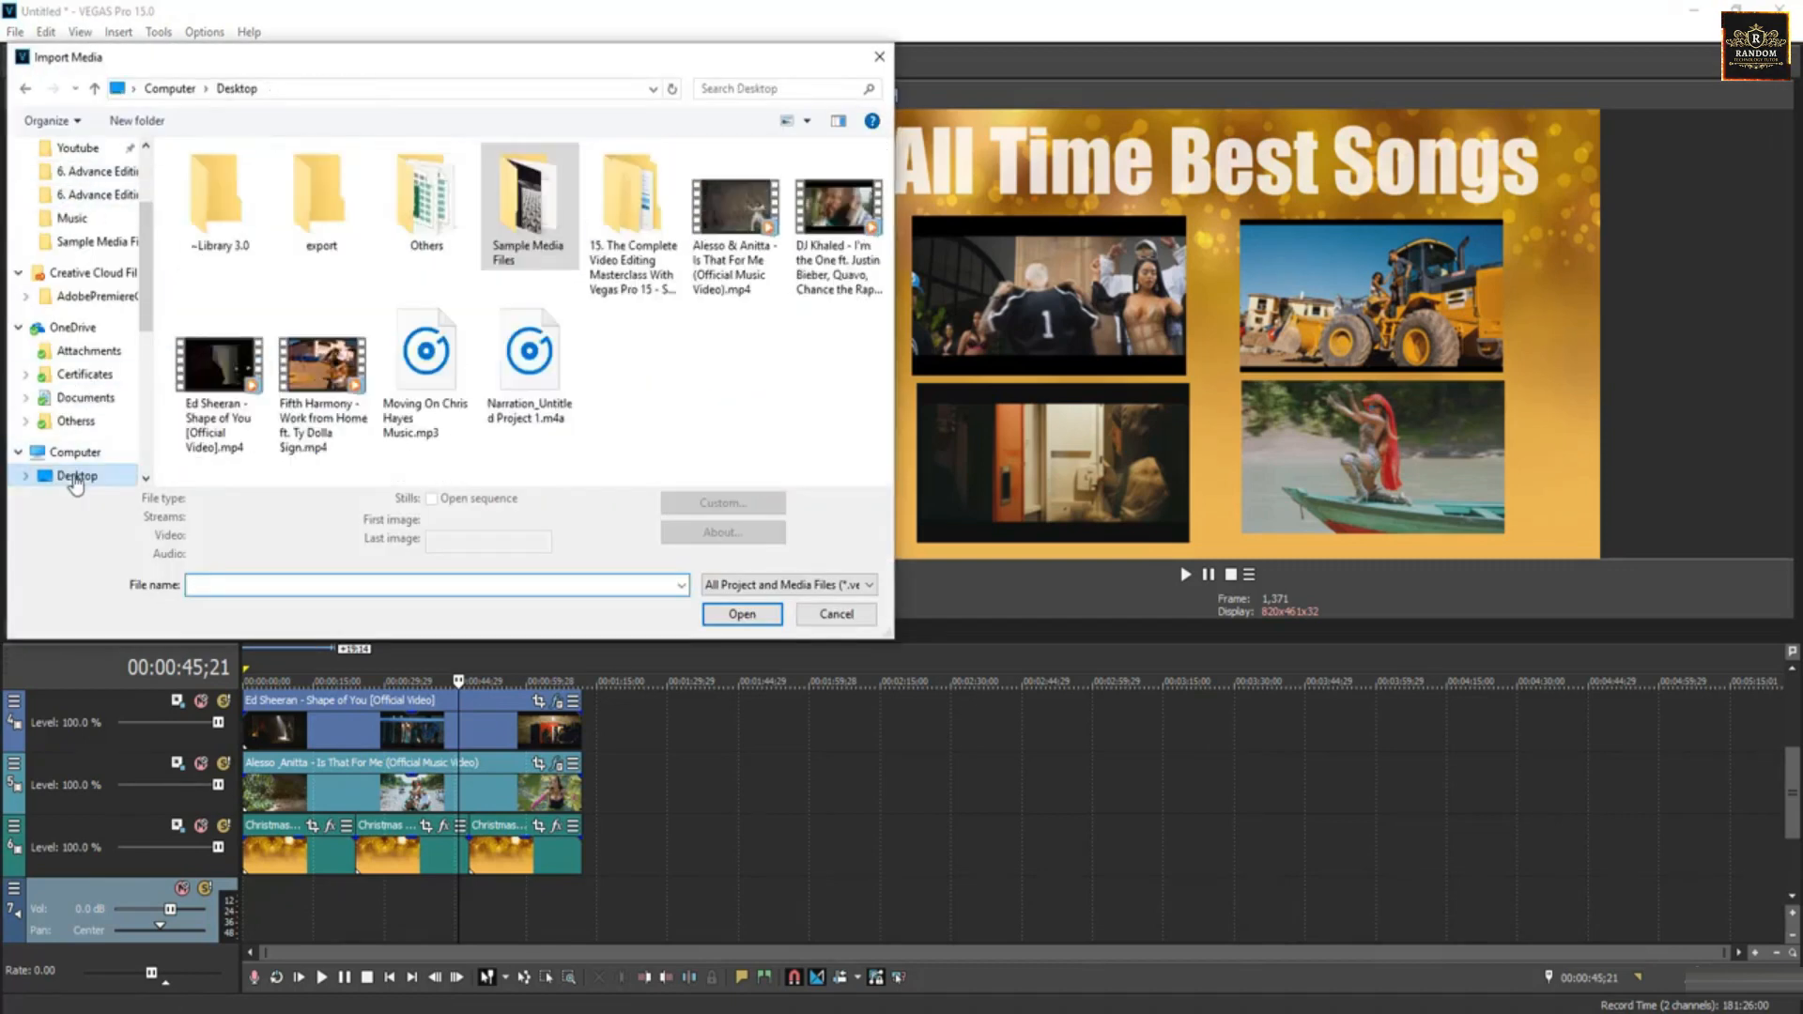
pyautogui.doubleClick(435, 358)
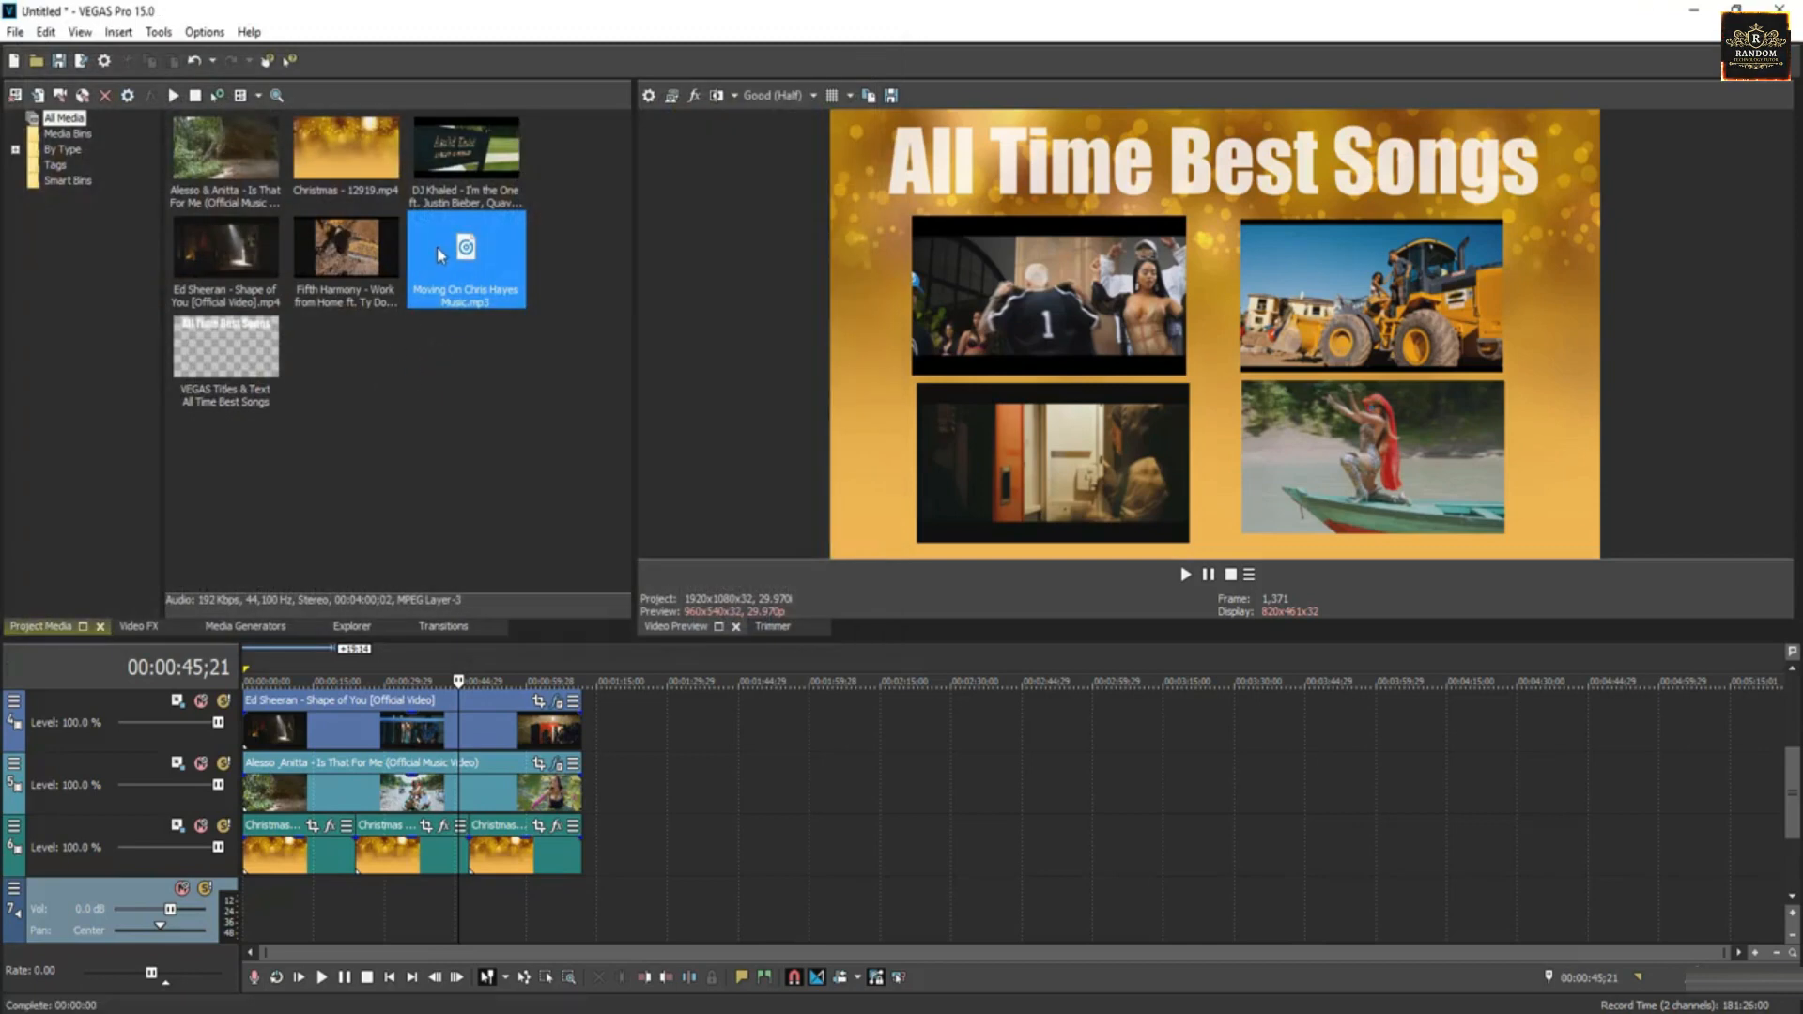
# Place the Moving On Chris Hayes Music clip at the start of the audio track and trim its end to match the video clips.
pyautogui.moveTo(440, 255); pyautogui.dragTo(319, 918)
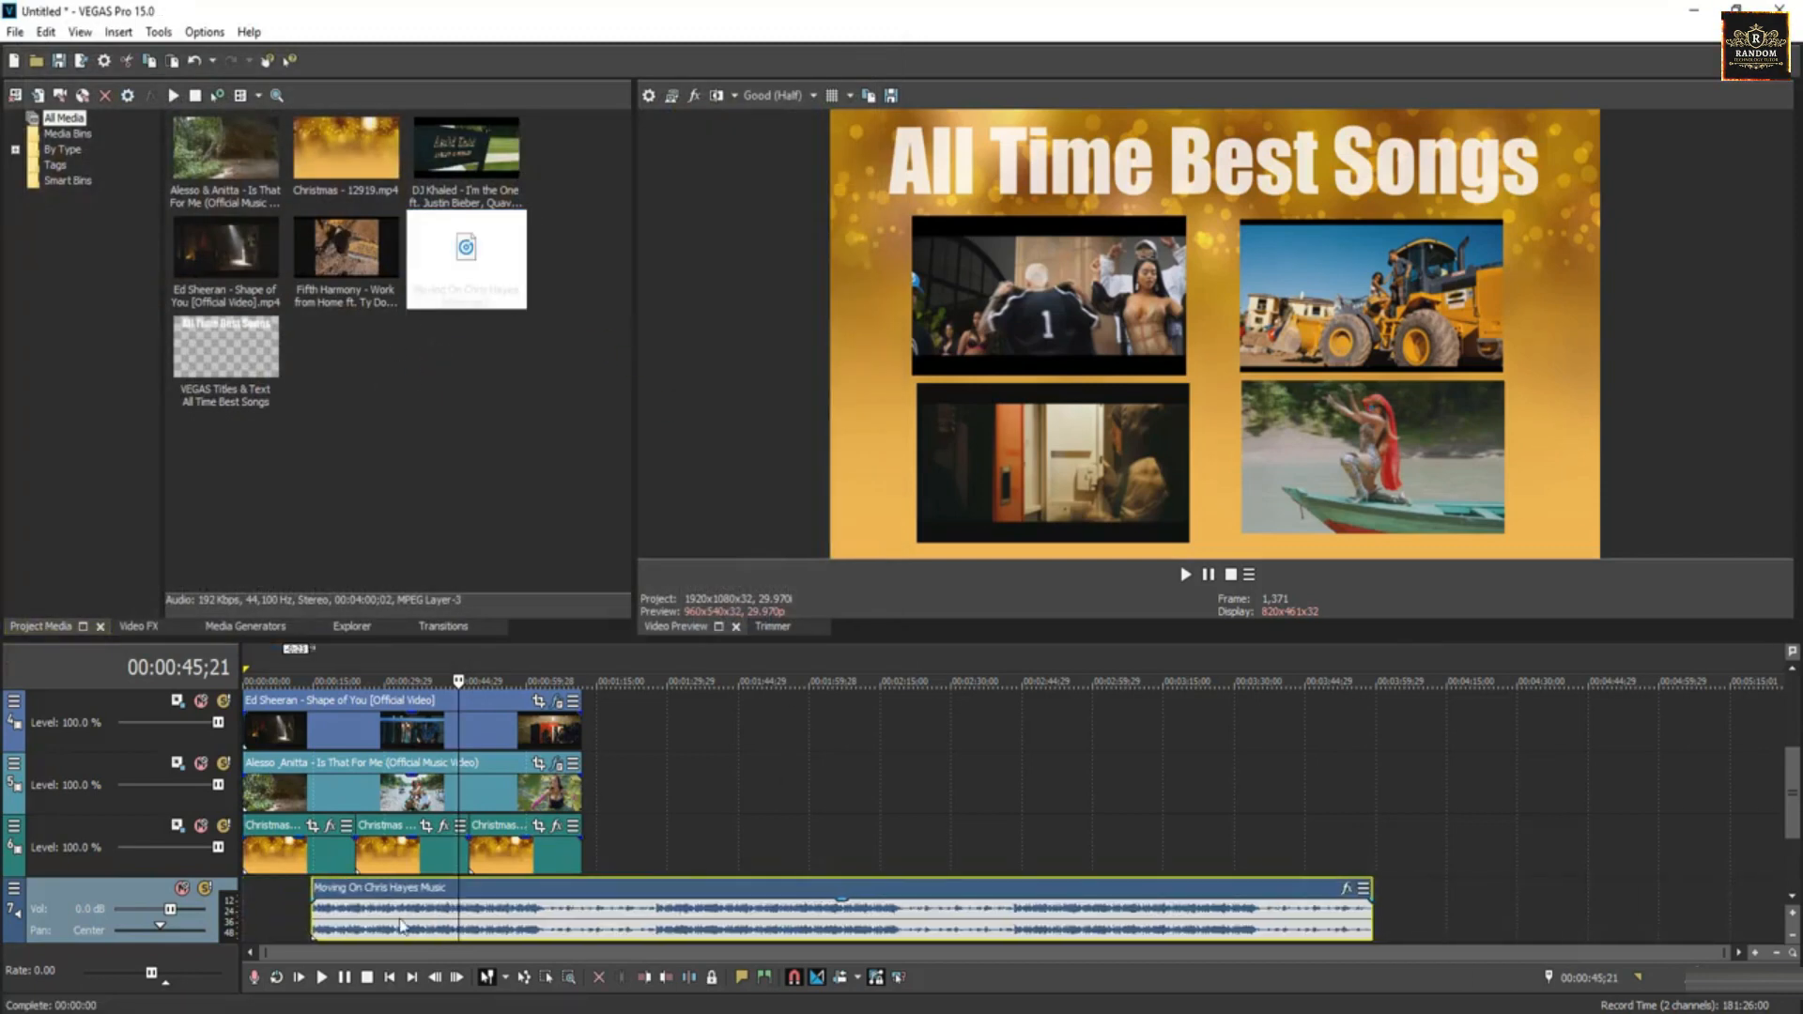
pyautogui.click(583, 916)
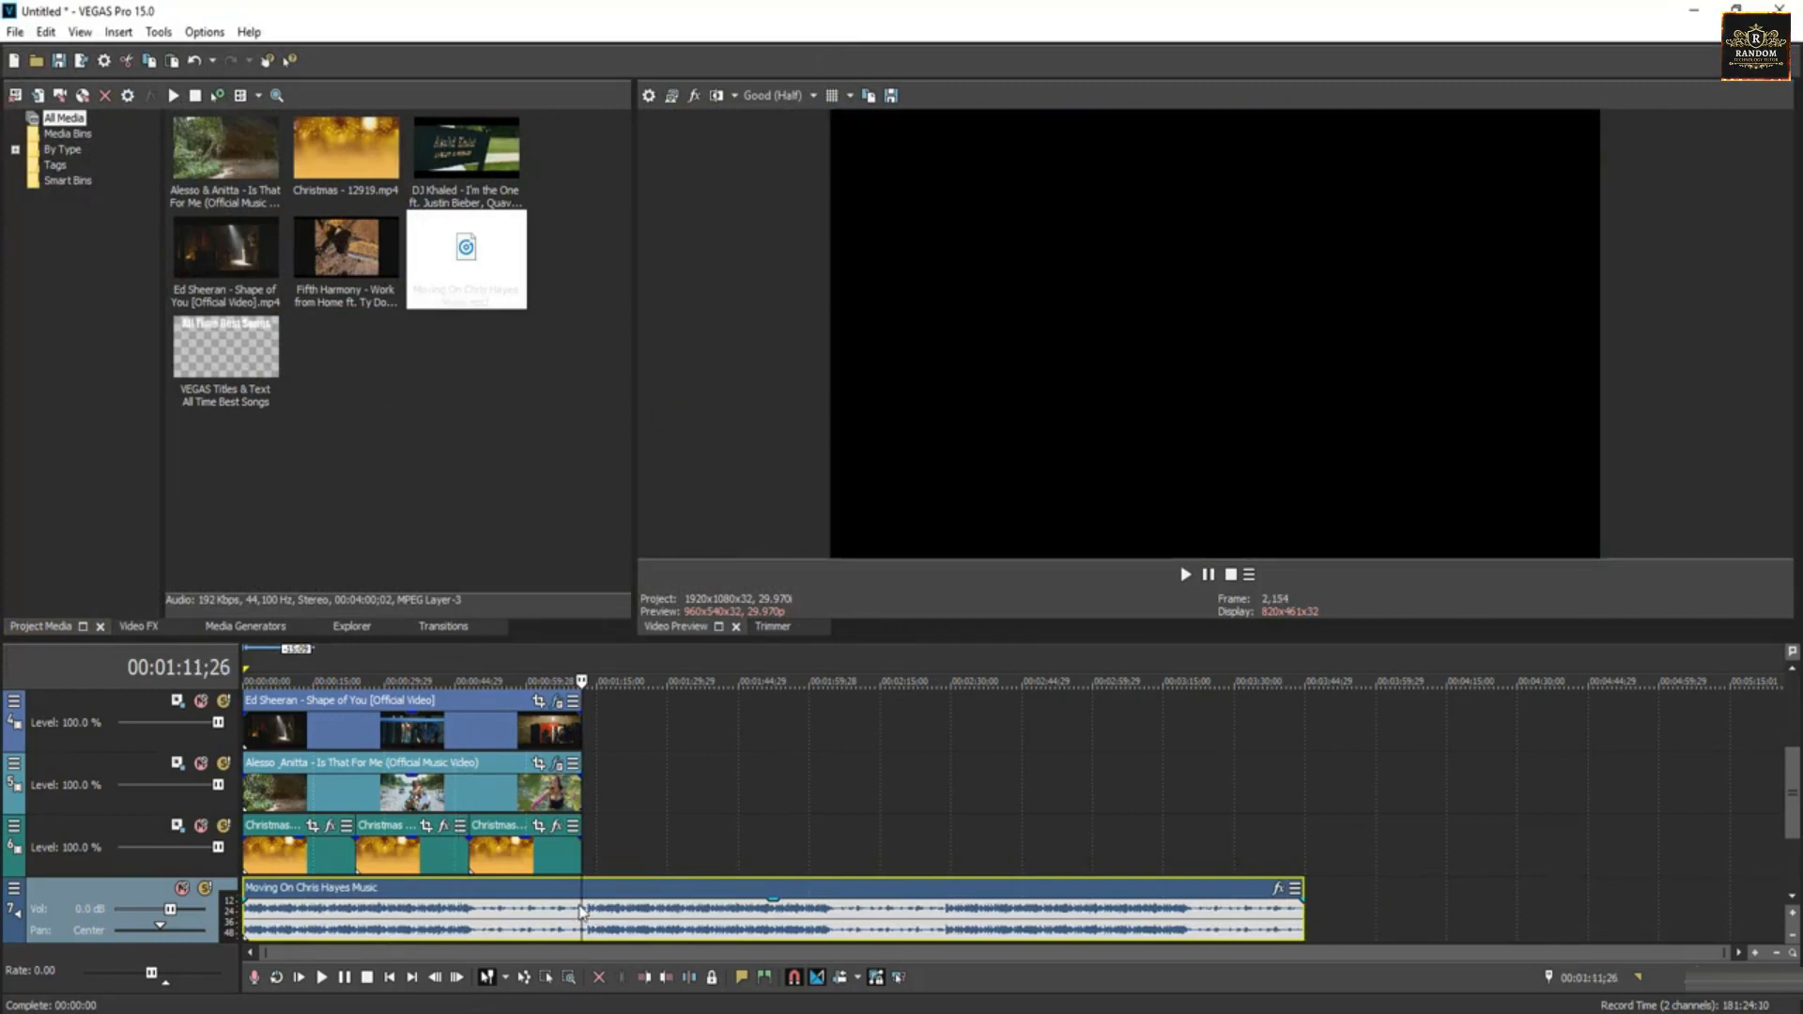
pyautogui.moveTo(1303, 918); pyautogui.dragTo(576, 913)
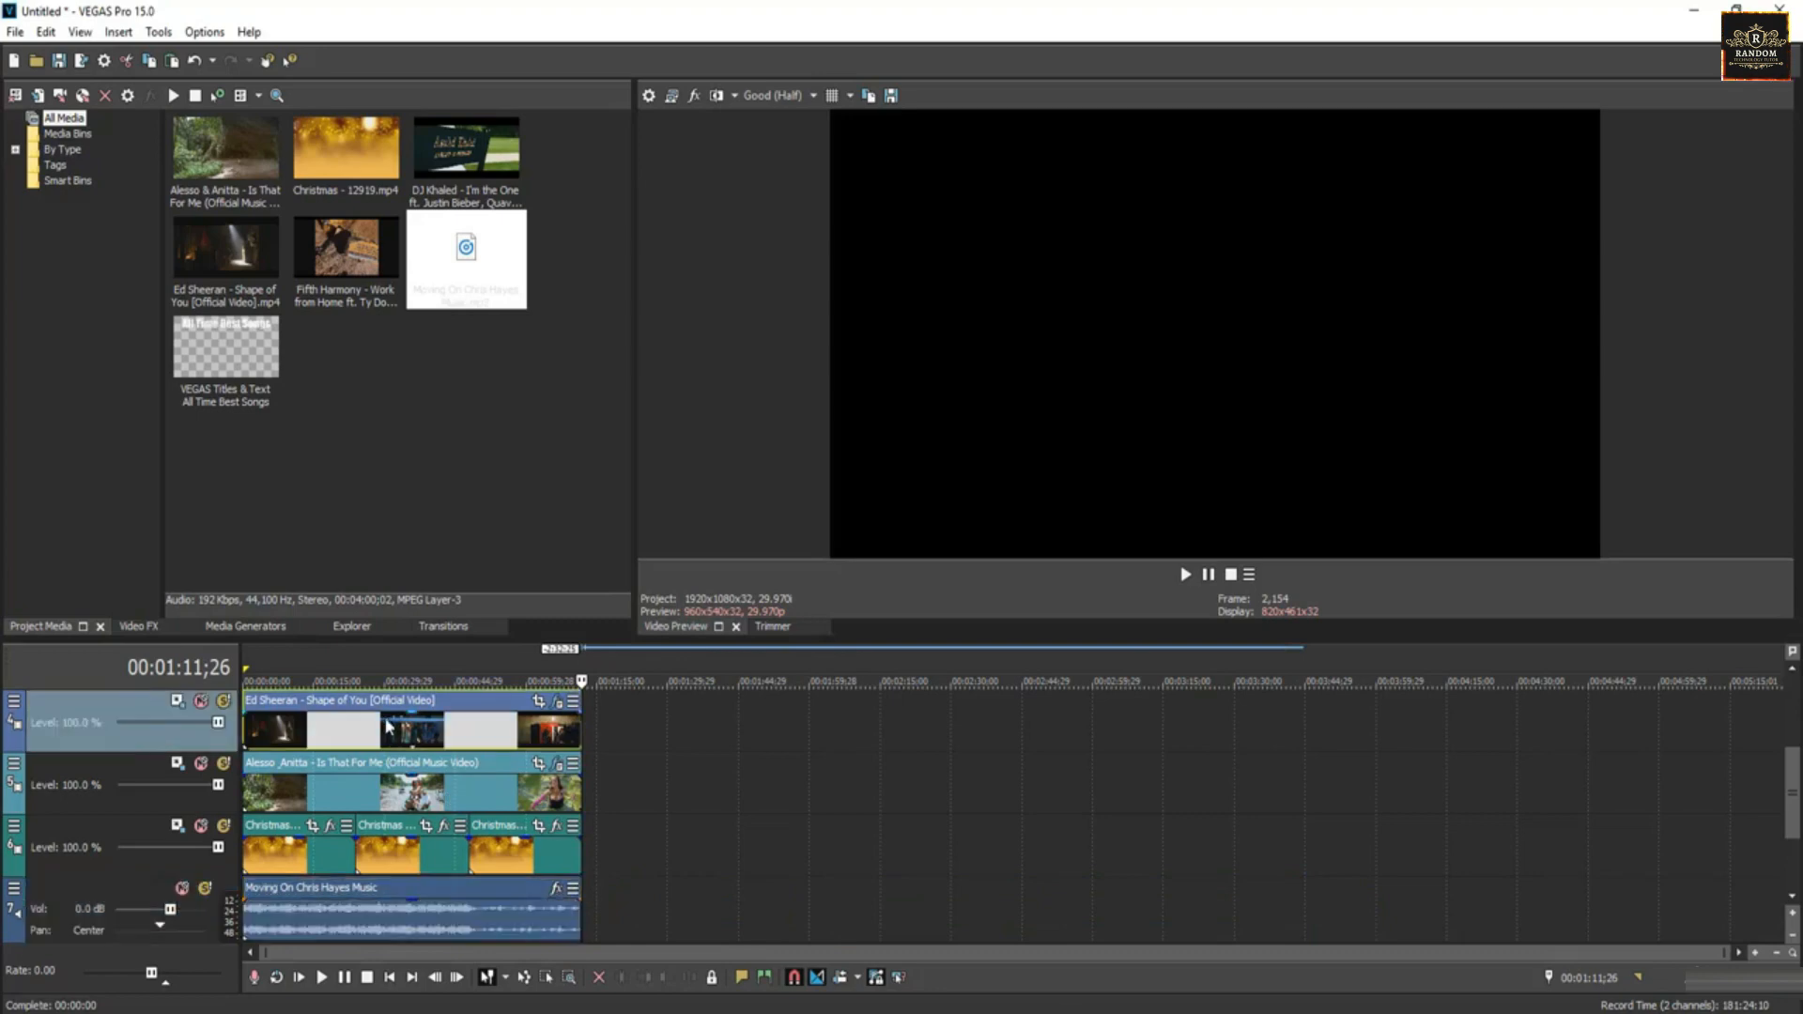
# Play back the composition from about 00:00:02;05 to check the split screen with its title and music.
pyautogui.click(381, 722)
pyautogui.click(307, 728)
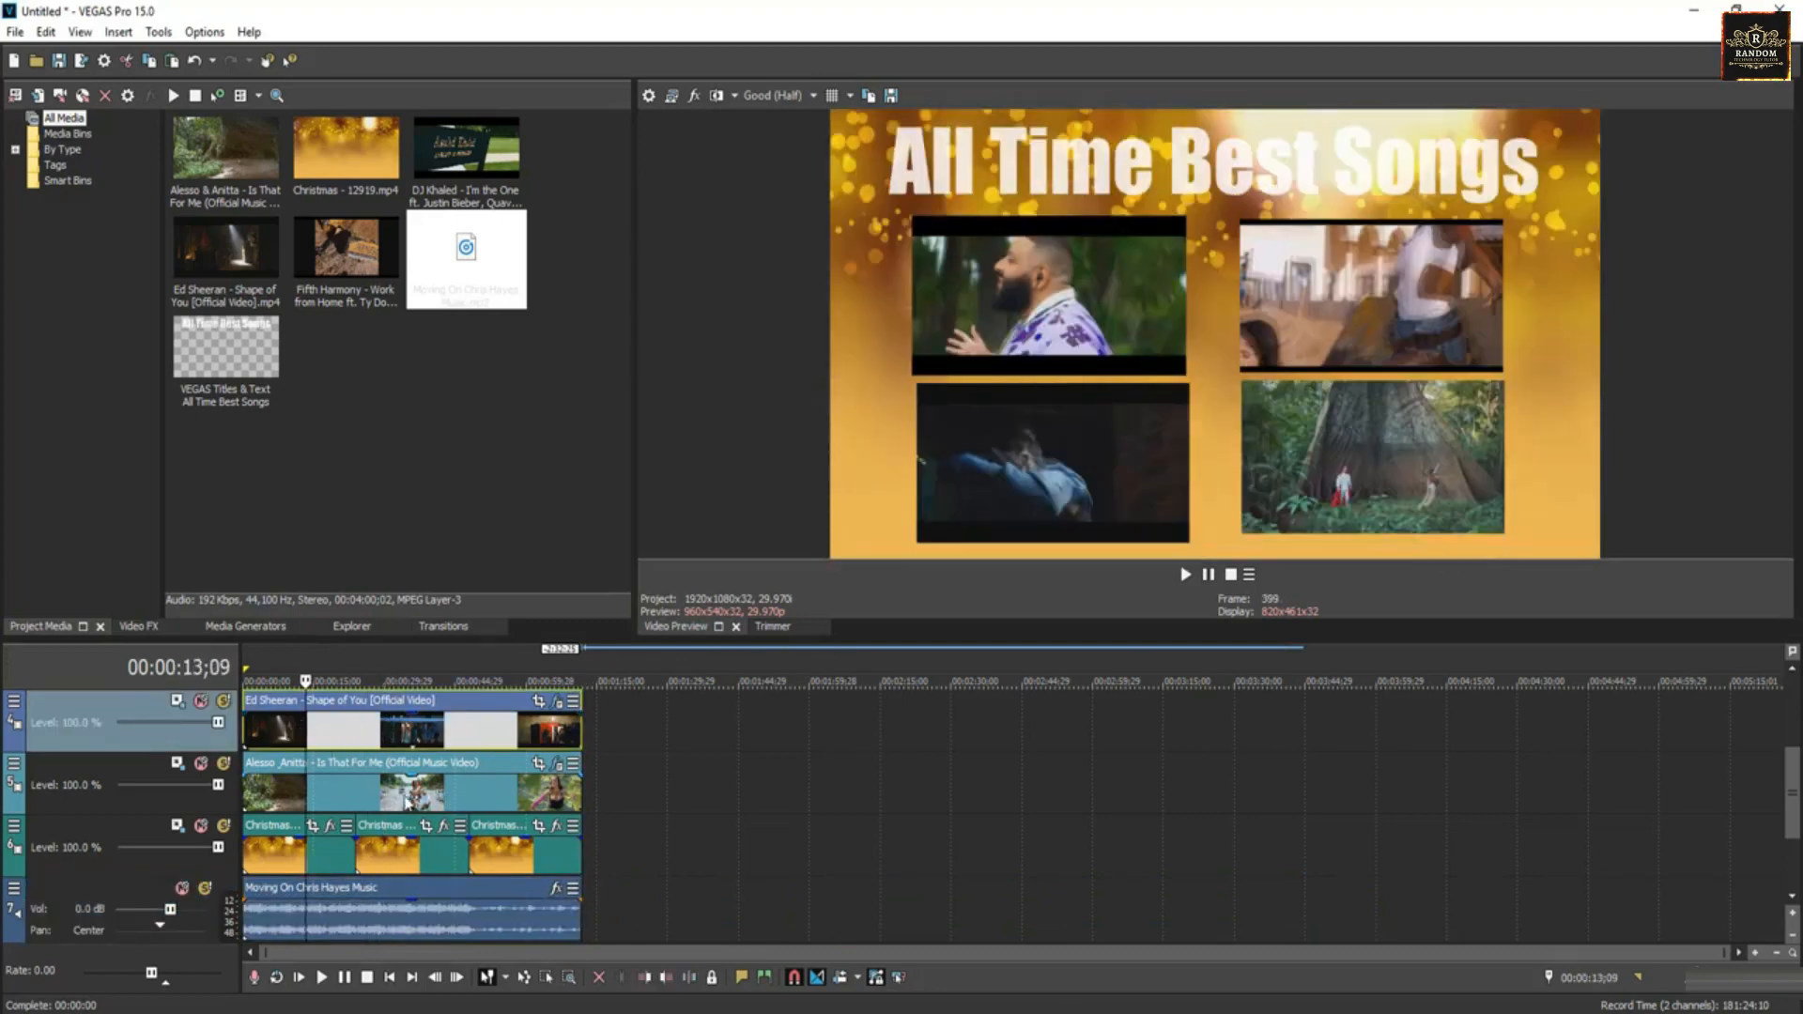
pyautogui.scroll(3, 352, 737)
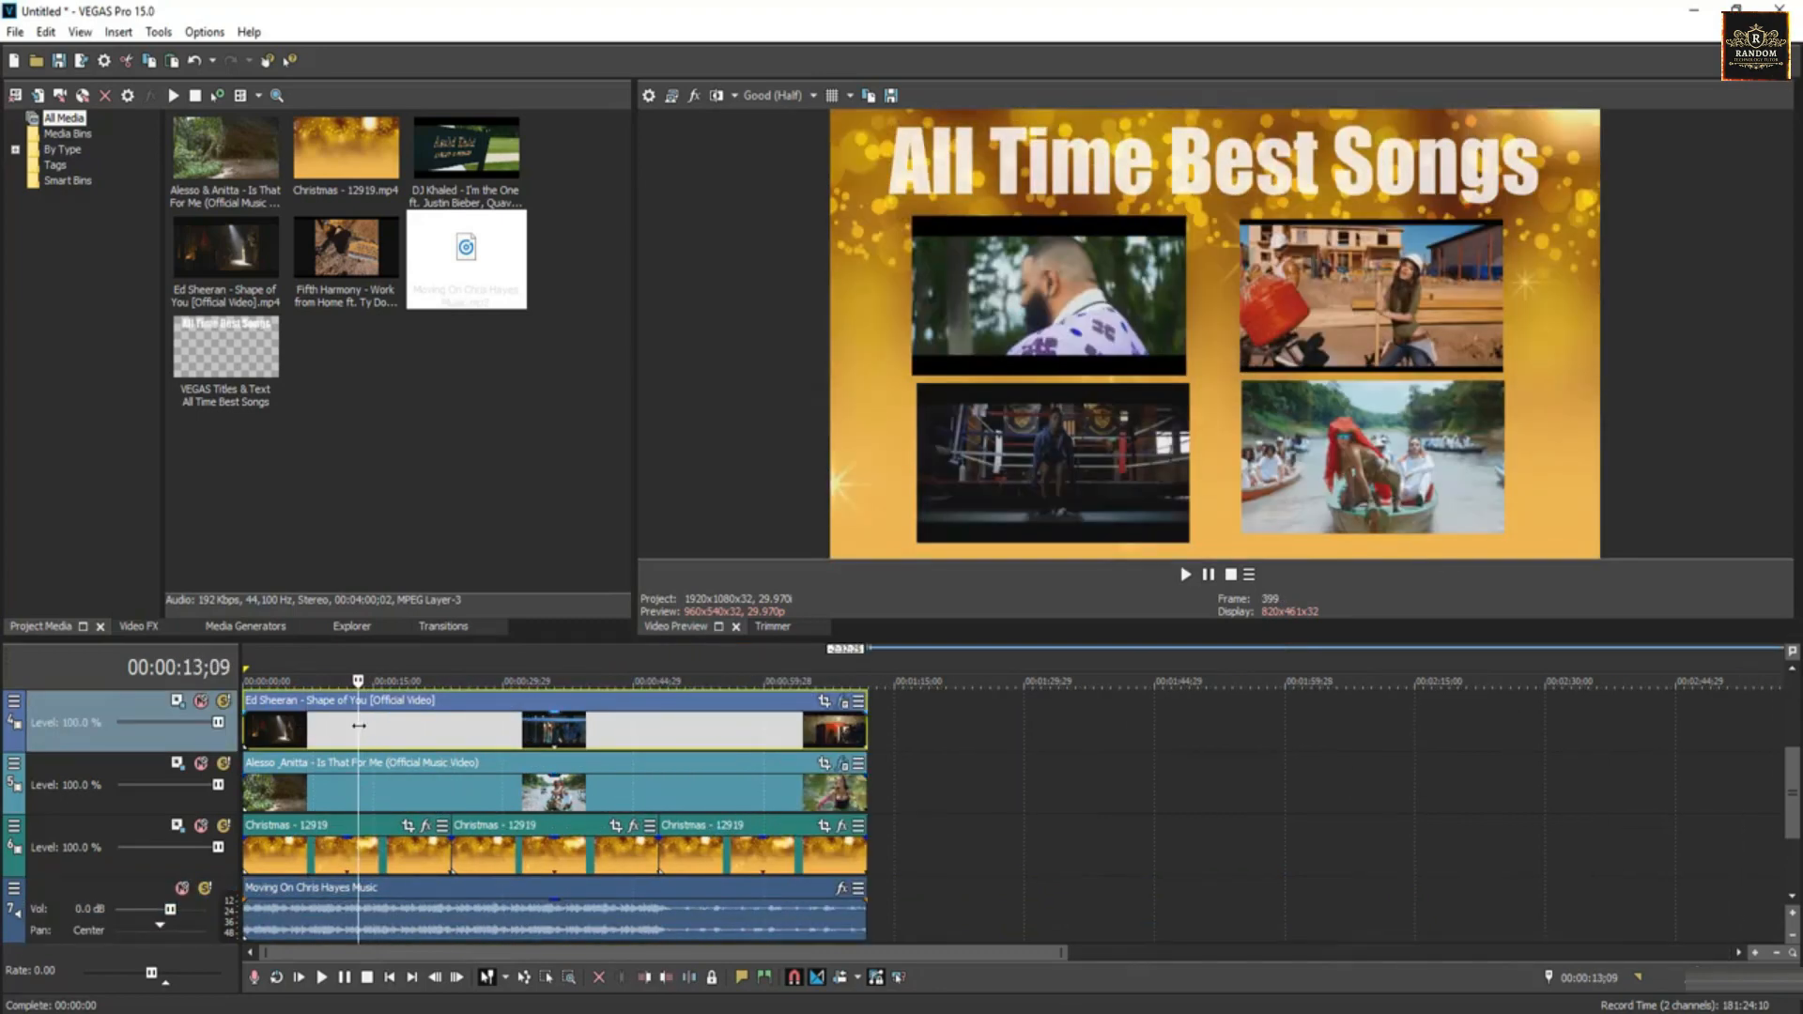
pyautogui.click(263, 722)
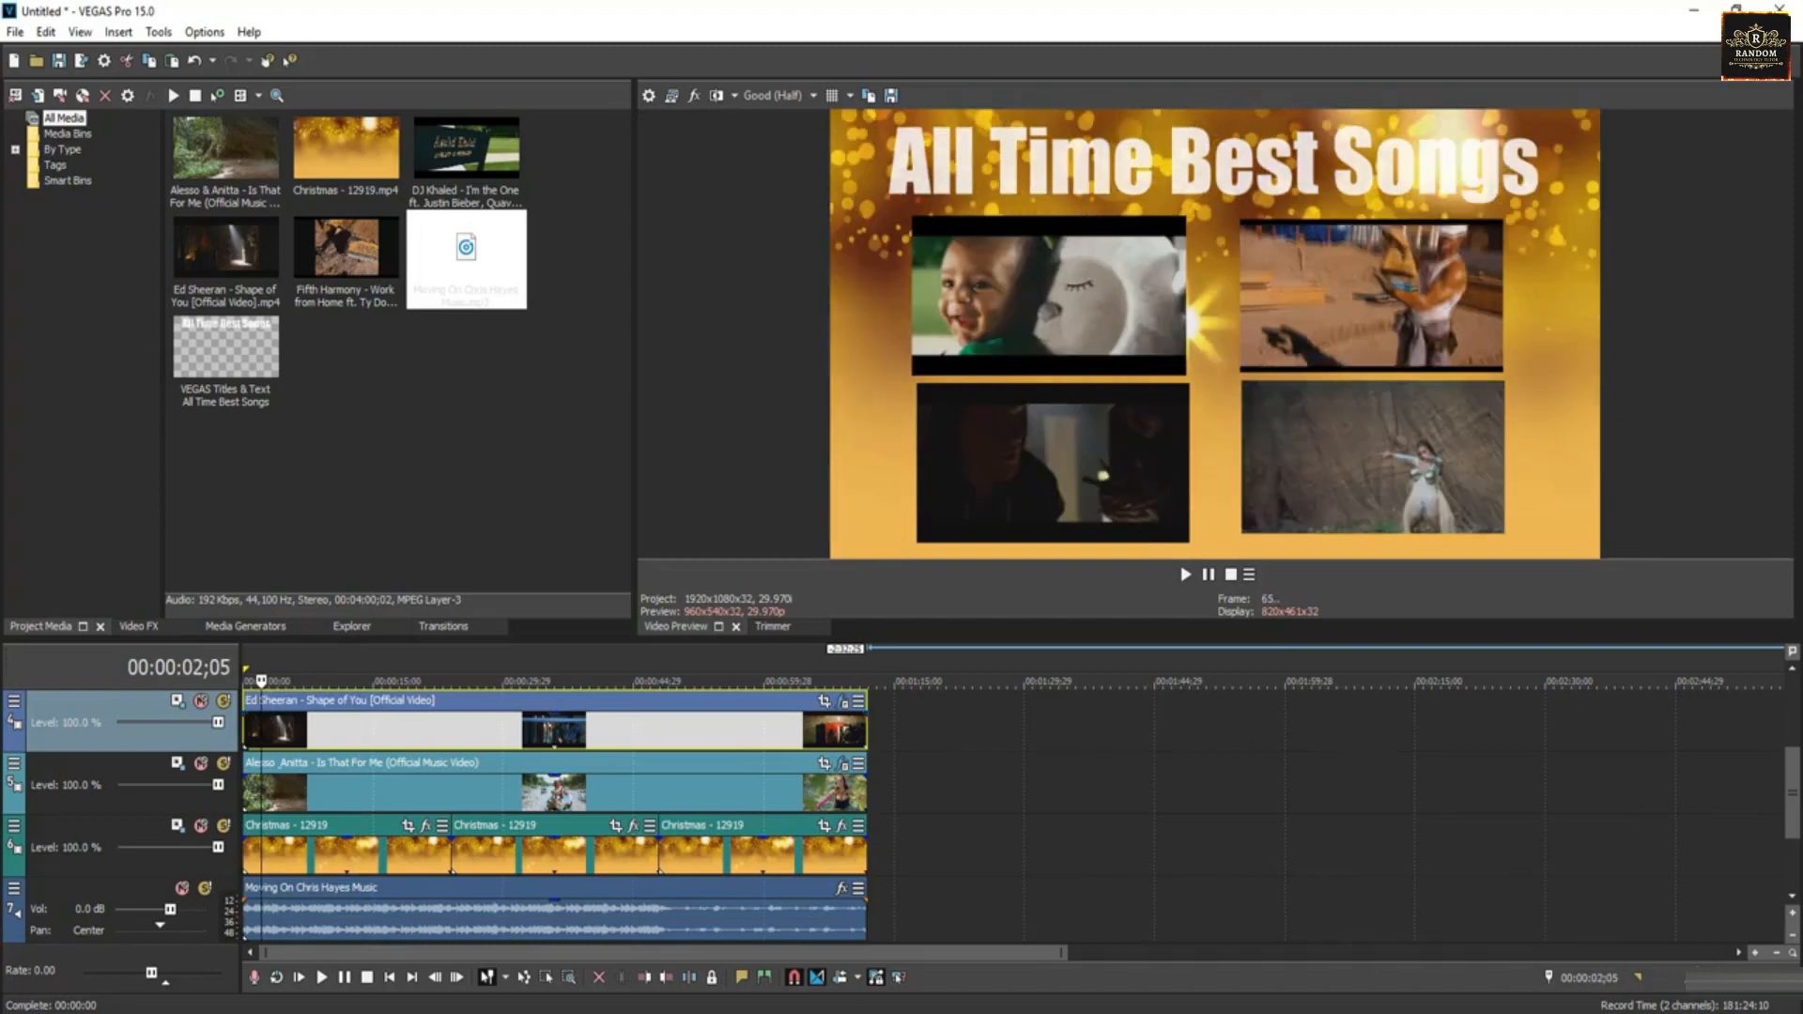
pyautogui.press('space')
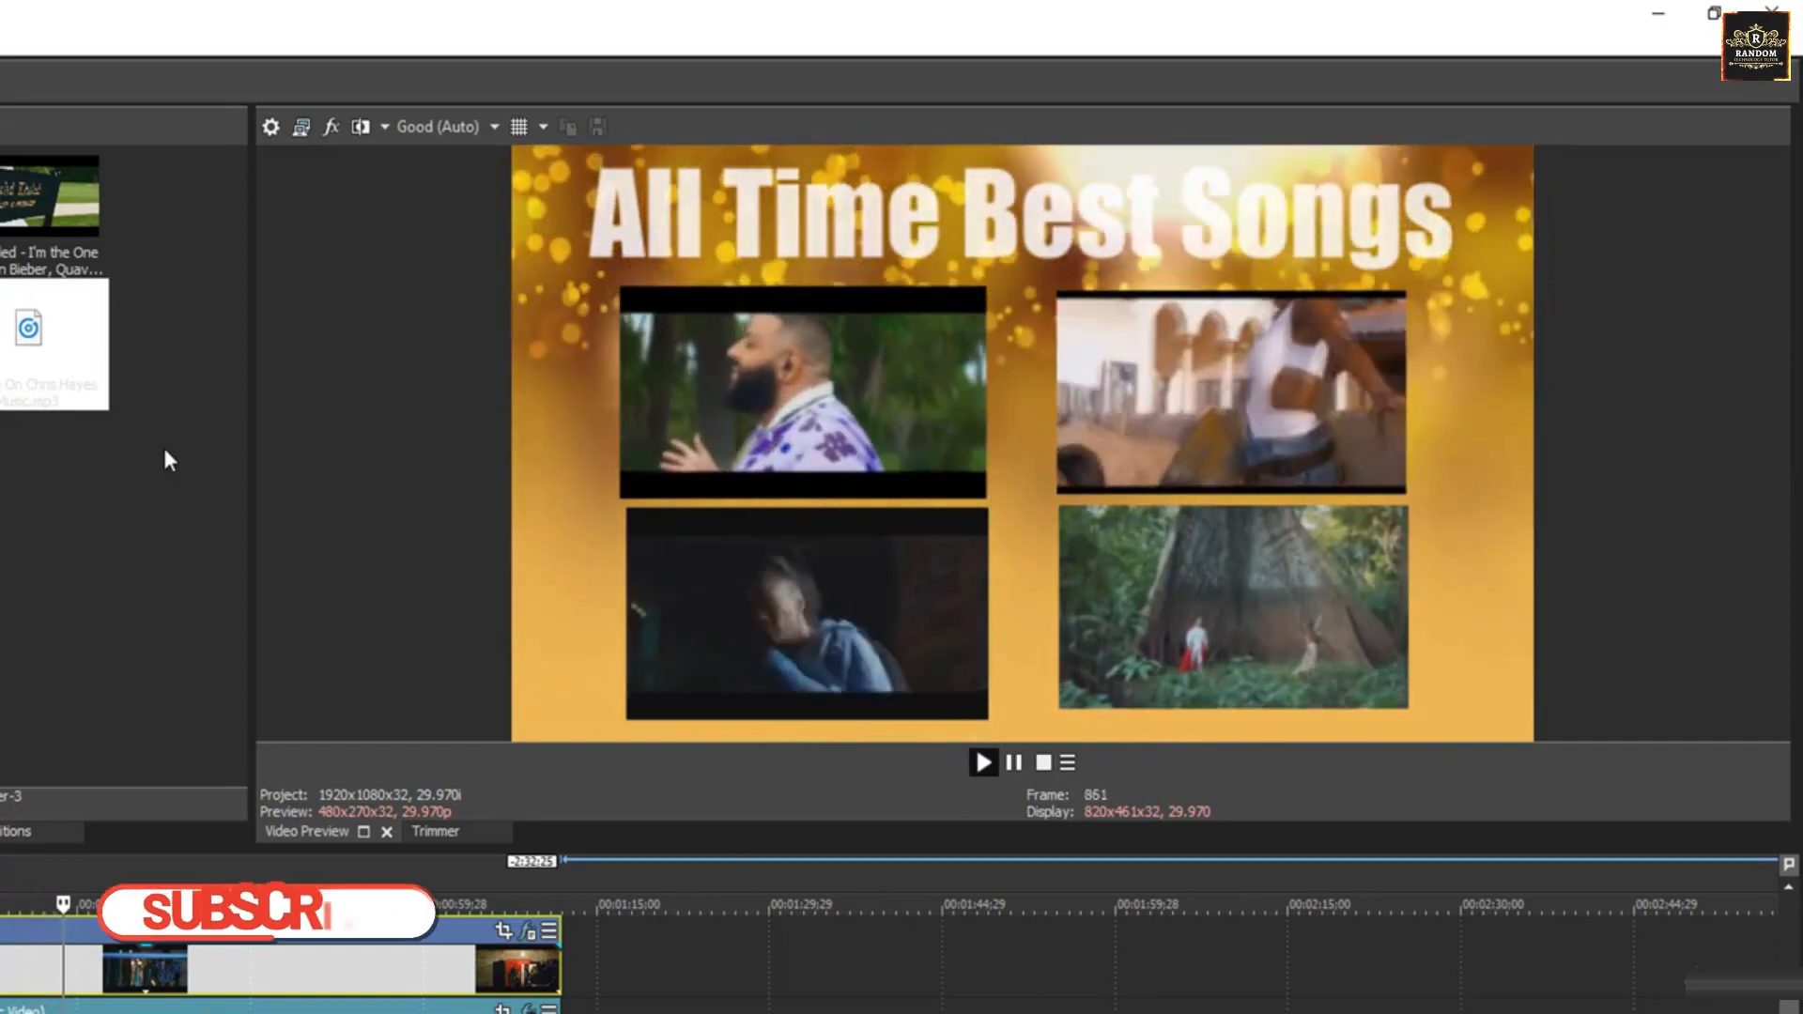
pyautogui.click(259, 971)
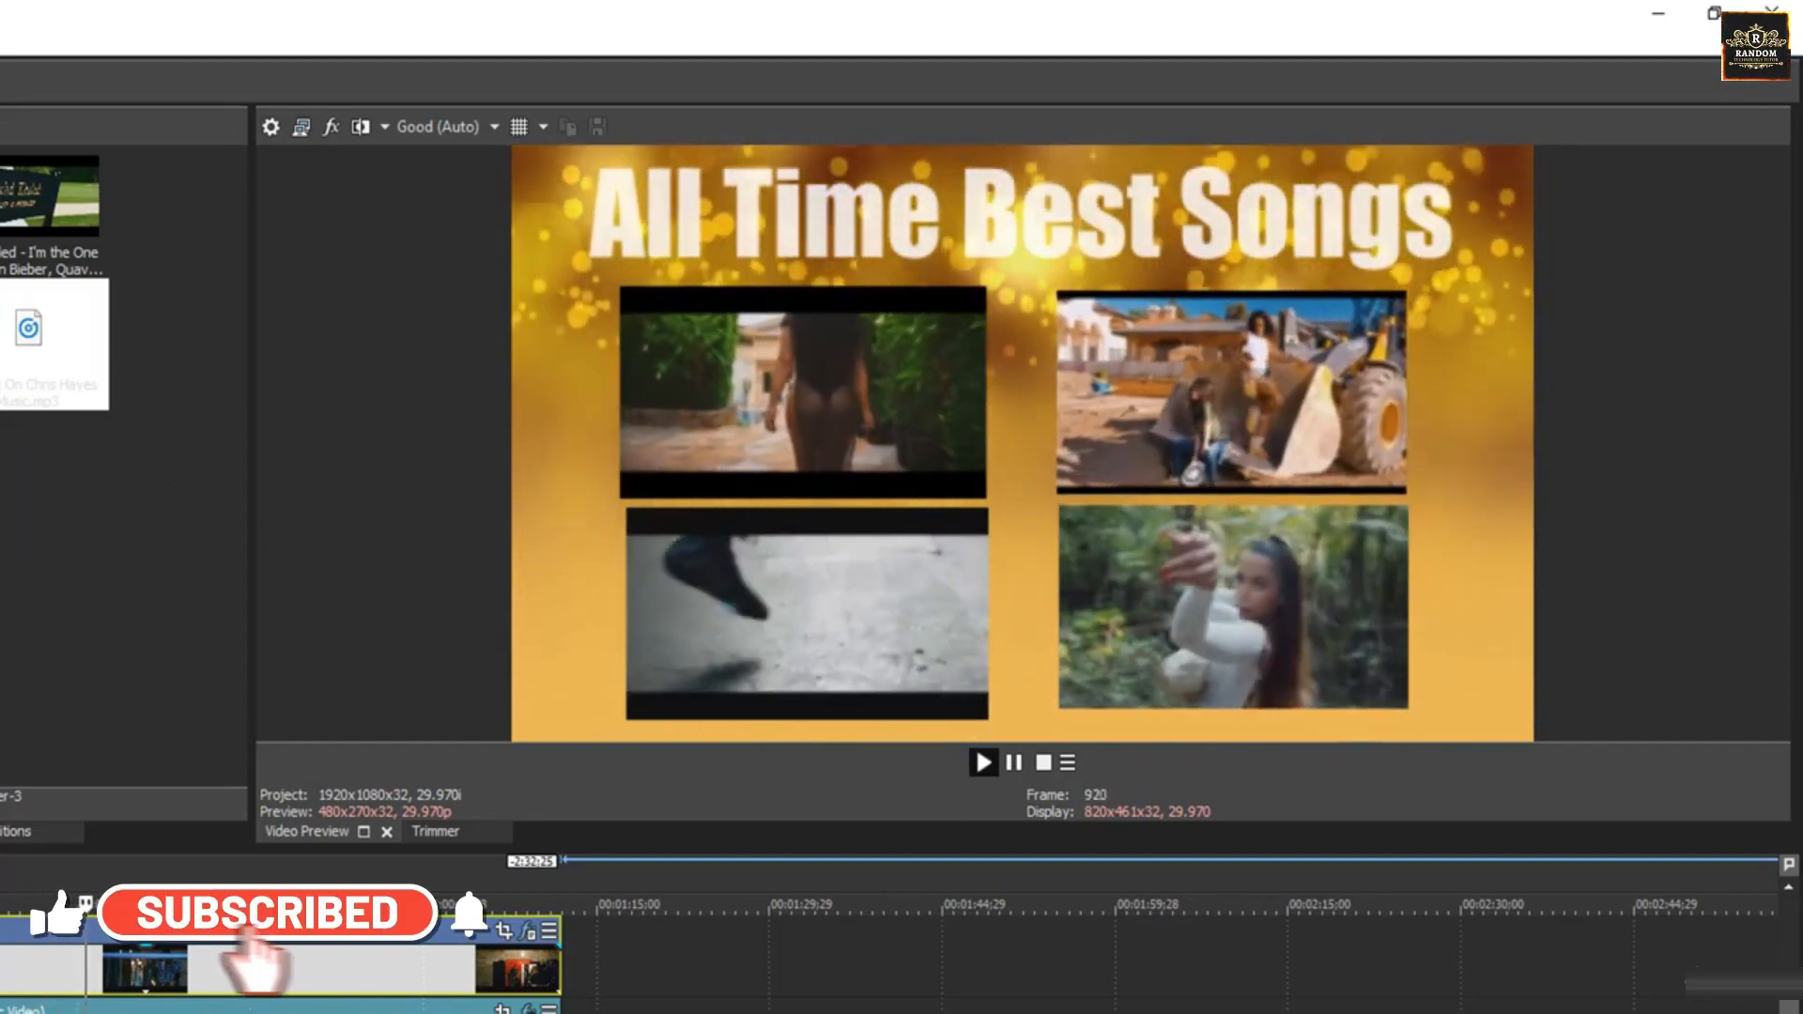